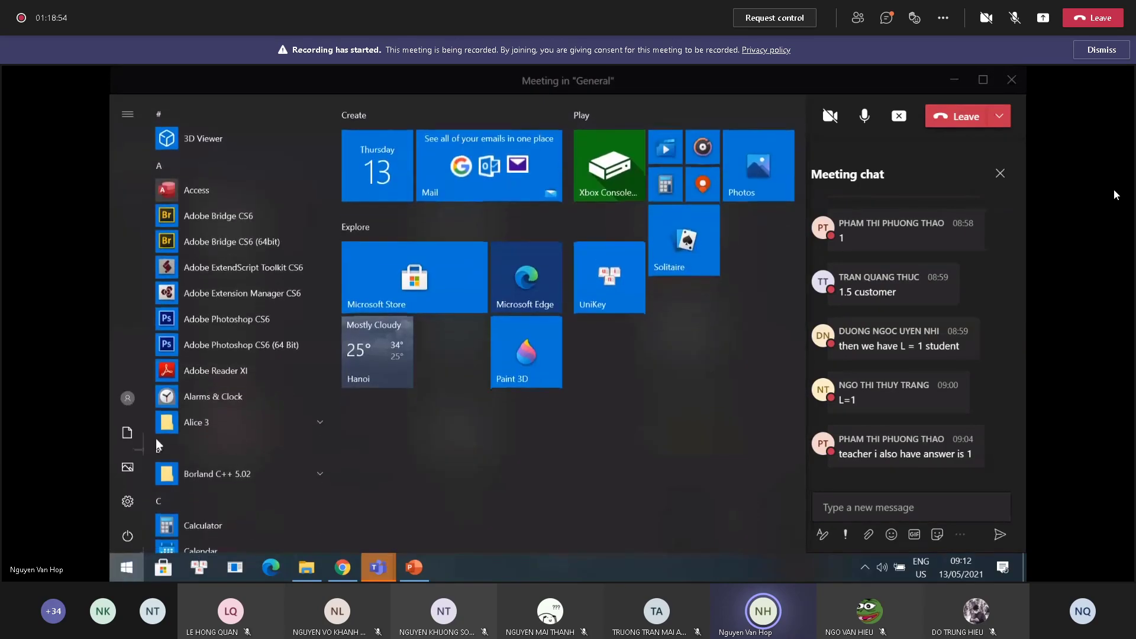
Launch Excel and create a blank workbook
{"action": "scroll", "coordinate": [276, 508], "scroll_direction": "down", "scroll_amount": 4}
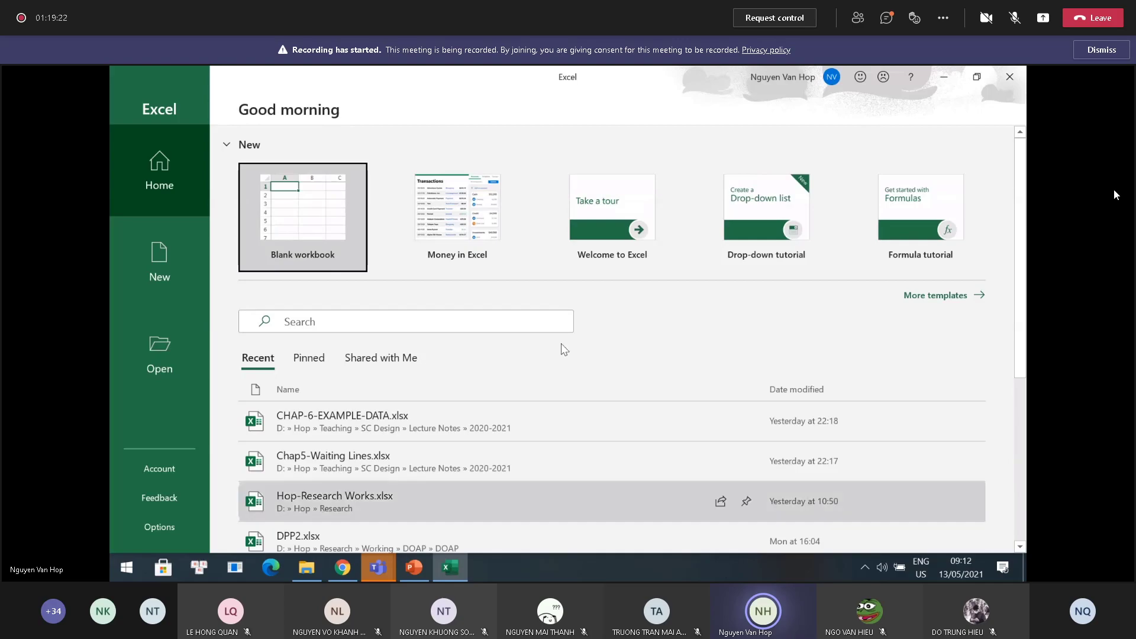
{"action": "left_click", "coordinate": [331, 222]}
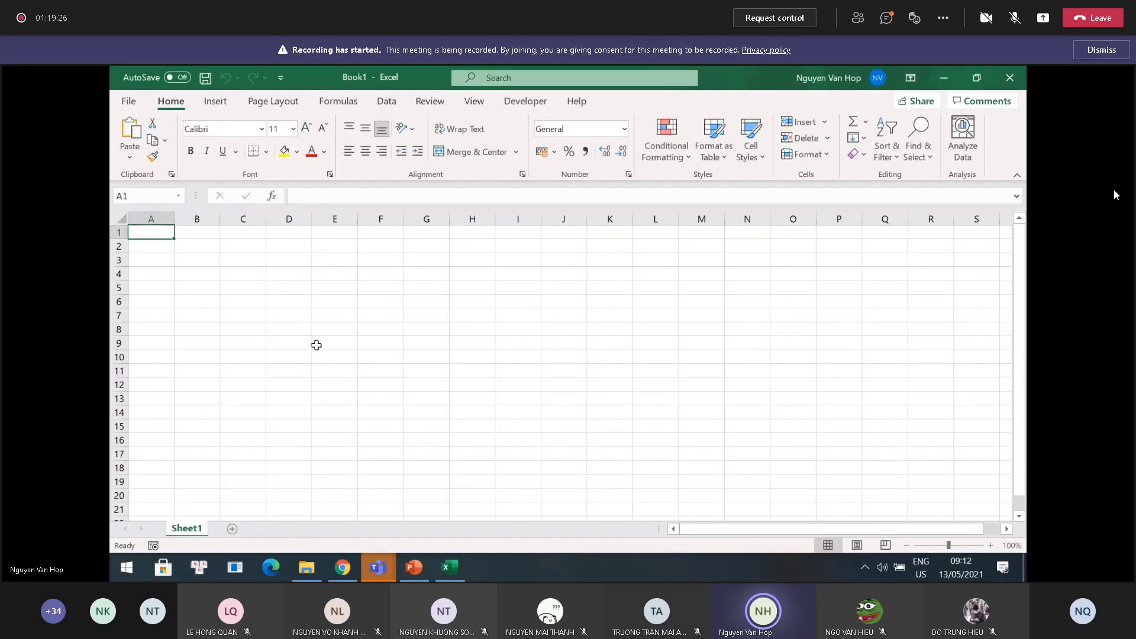
Try to enter the formula =factorial in cell A1
{"action": "type", "text": "=factor"}
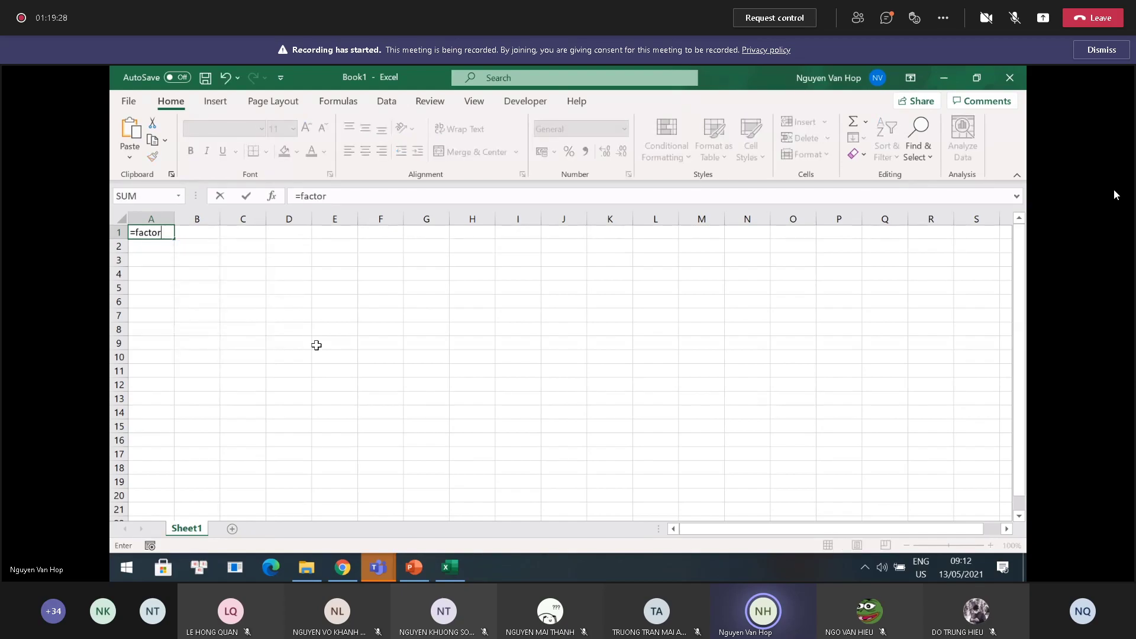
{"action": "type", "text": "ial"}
{"action": "key", "text": "Return"}
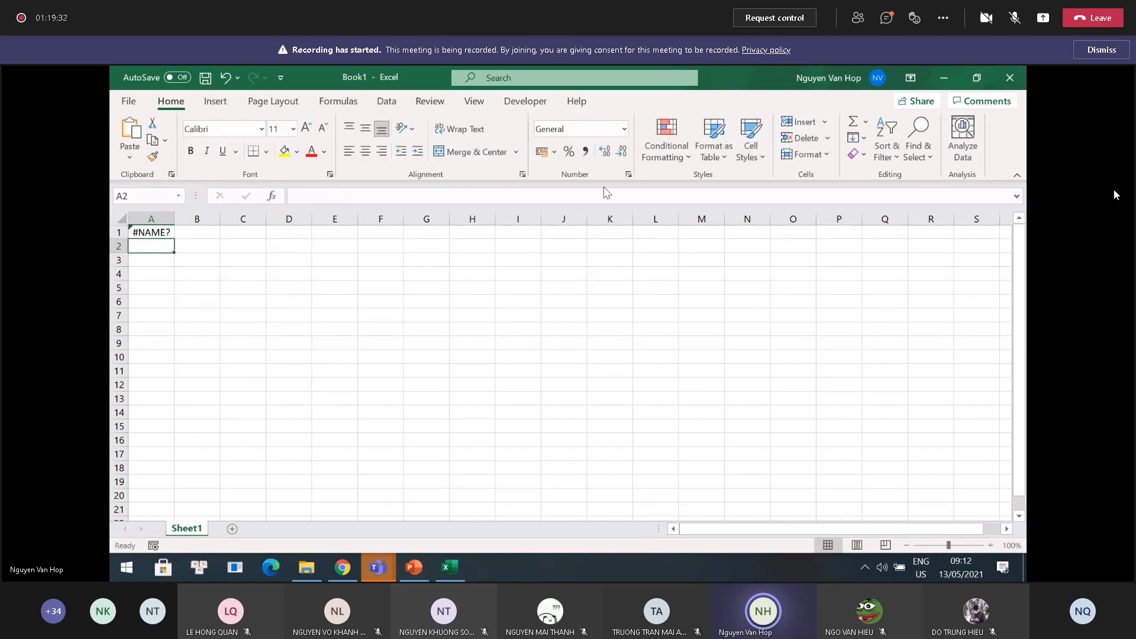
Open Excel's built-in Help
{"action": "left_click", "coordinate": [583, 108]}
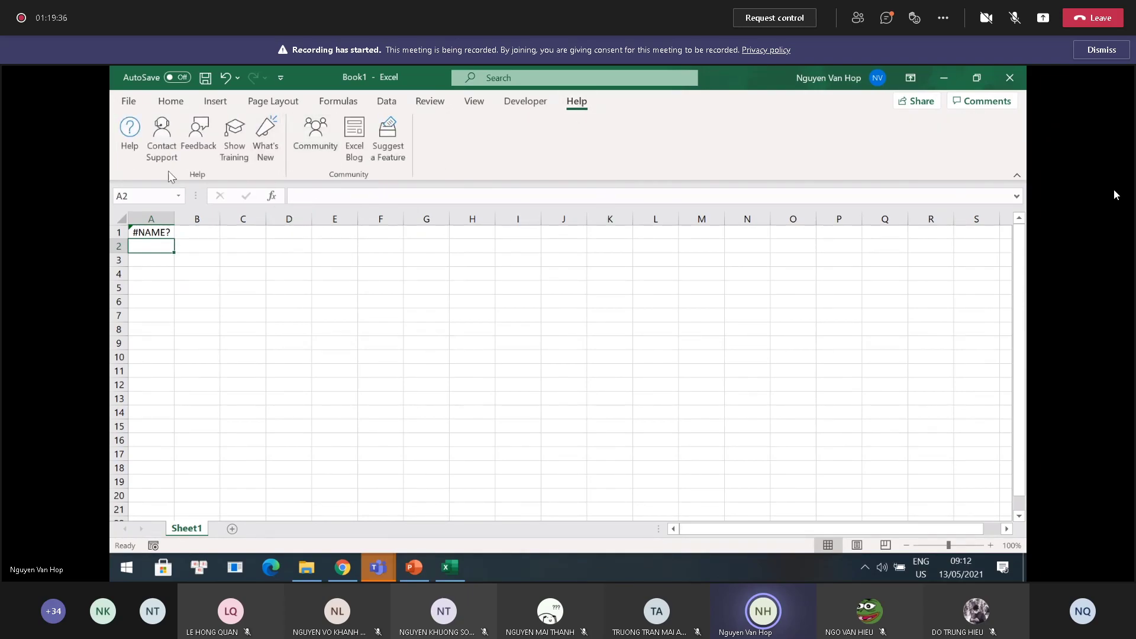
{"action": "left_click", "coordinate": [125, 143]}
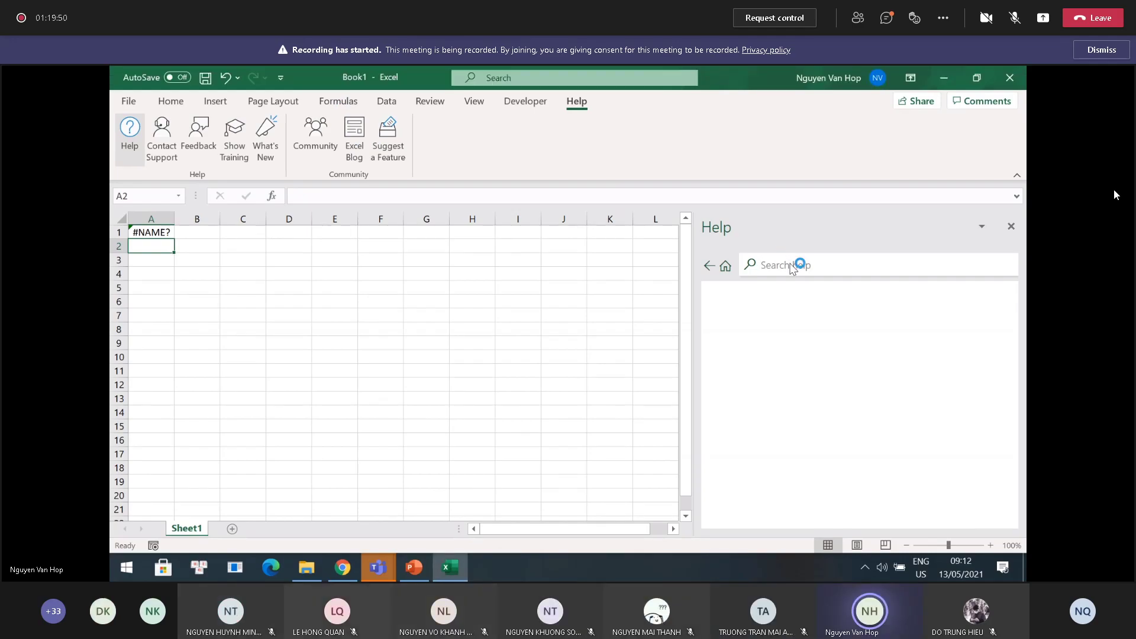
Check the multi-server waiting line slide in PowerPoint and the meeting in Teams, and return to Excel
{"action": "left_click", "coordinate": [399, 568]}
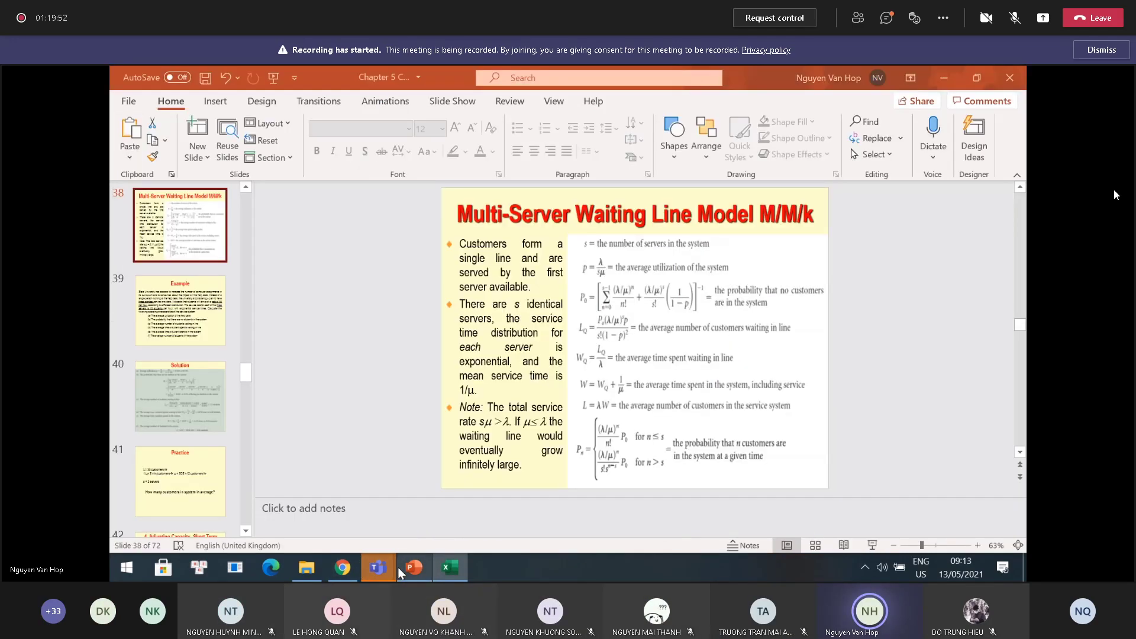
{"action": "mouse_move", "coordinate": [393, 567]}
{"action": "mouse_move", "coordinate": [492, 424]}
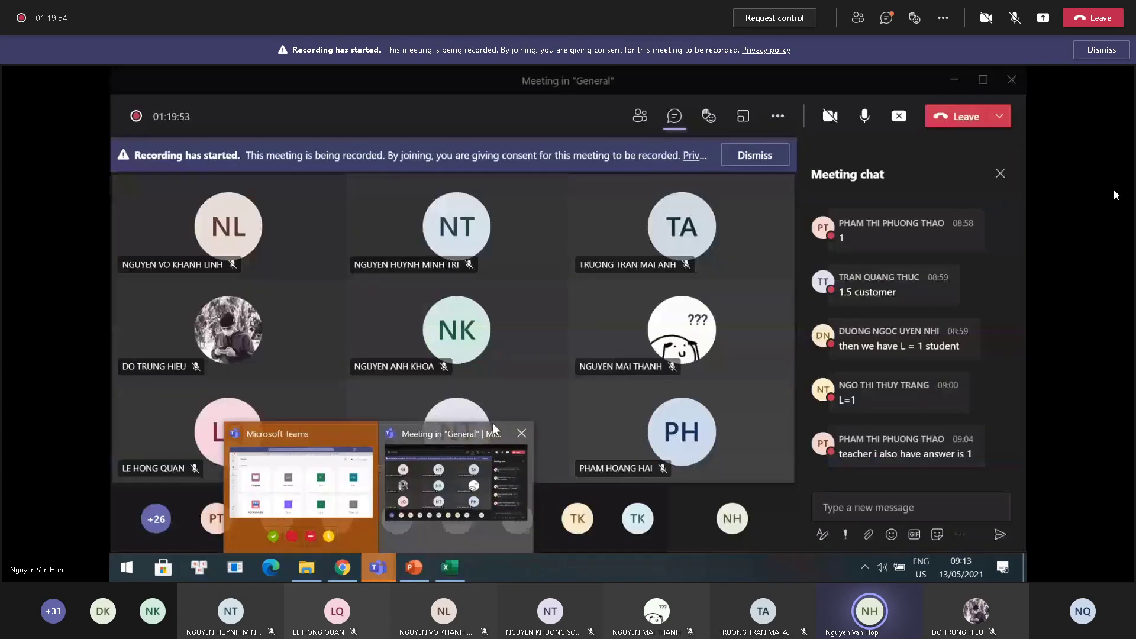
{"action": "left_click", "coordinate": [450, 567]}
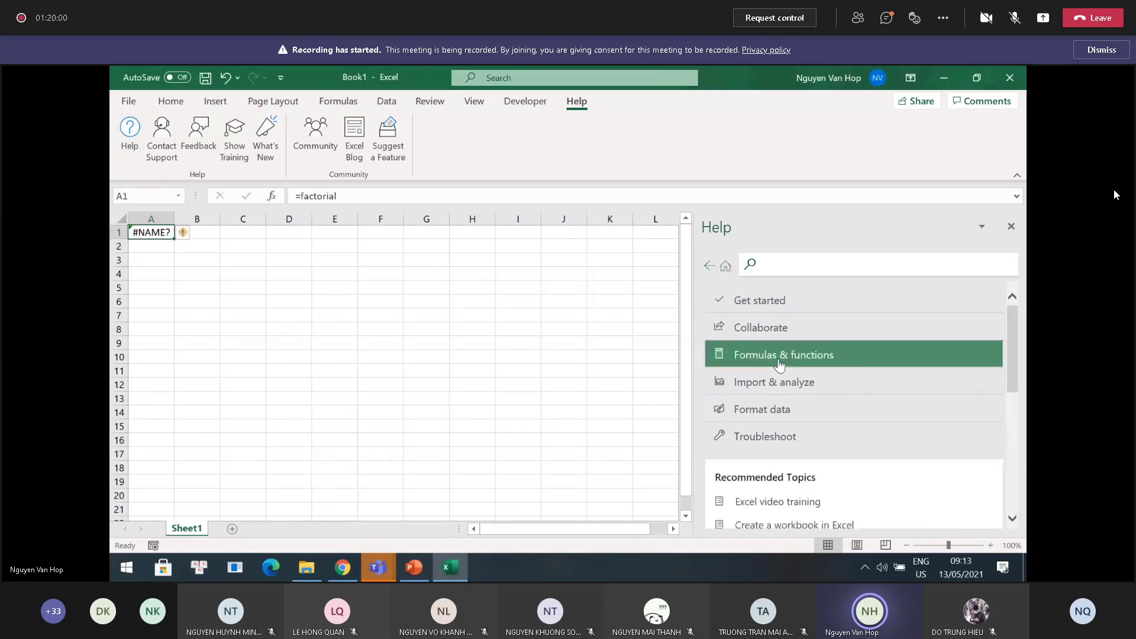
Search Help for "factorial function" and read the description and syntax in the FACT function article
{"action": "left_click", "coordinate": [772, 267]}
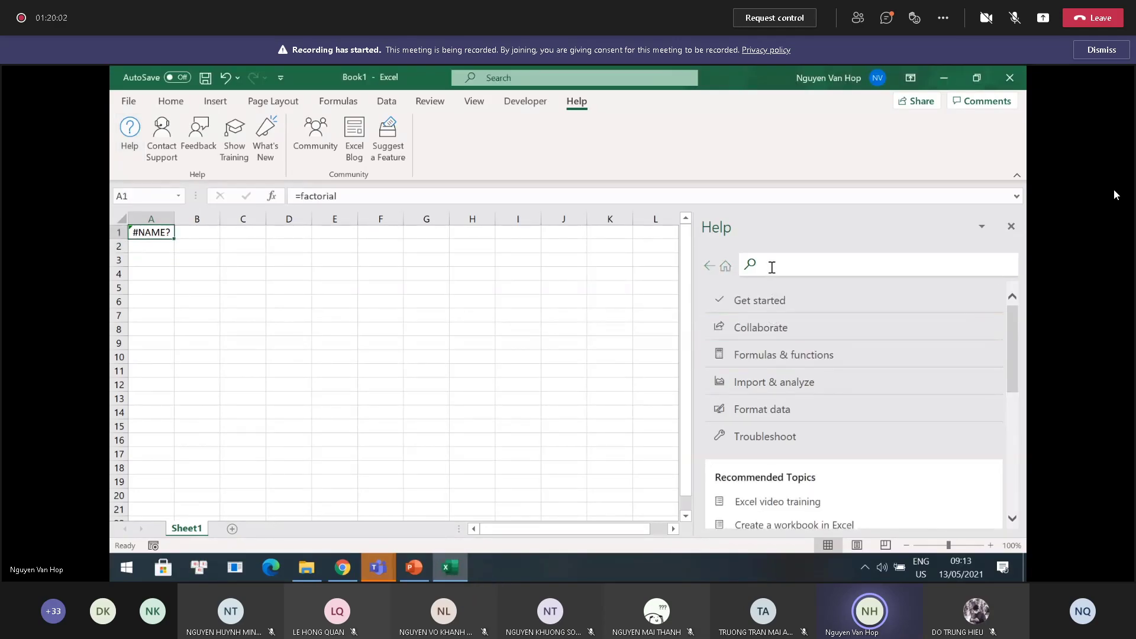
{"action": "type", "text": "factorial"}
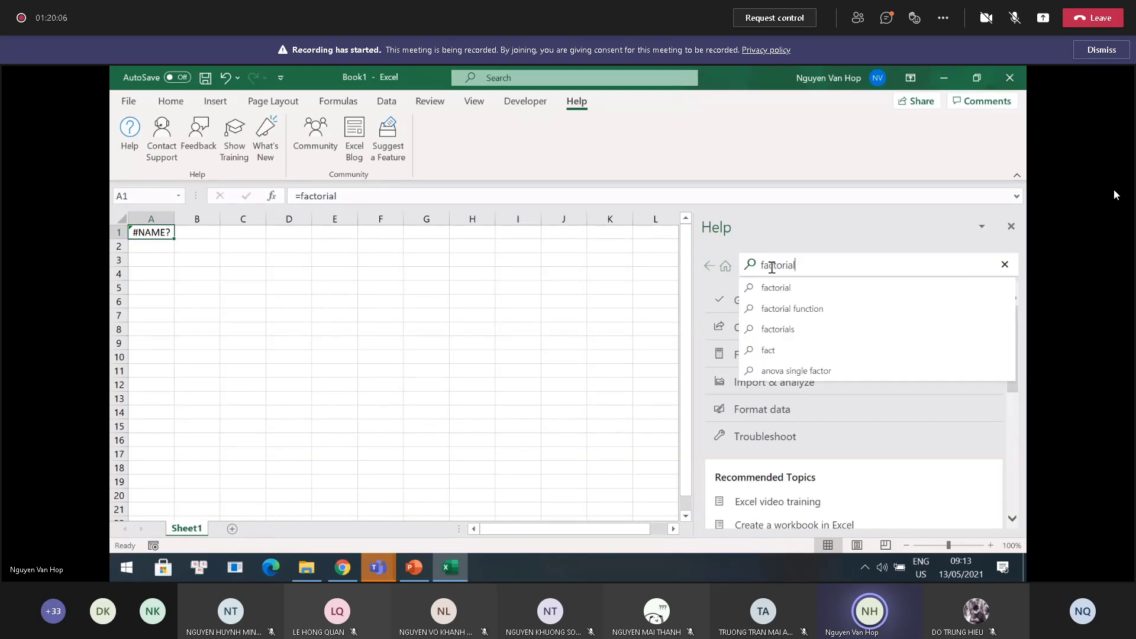
{"action": "left_click", "coordinate": [782, 308]}
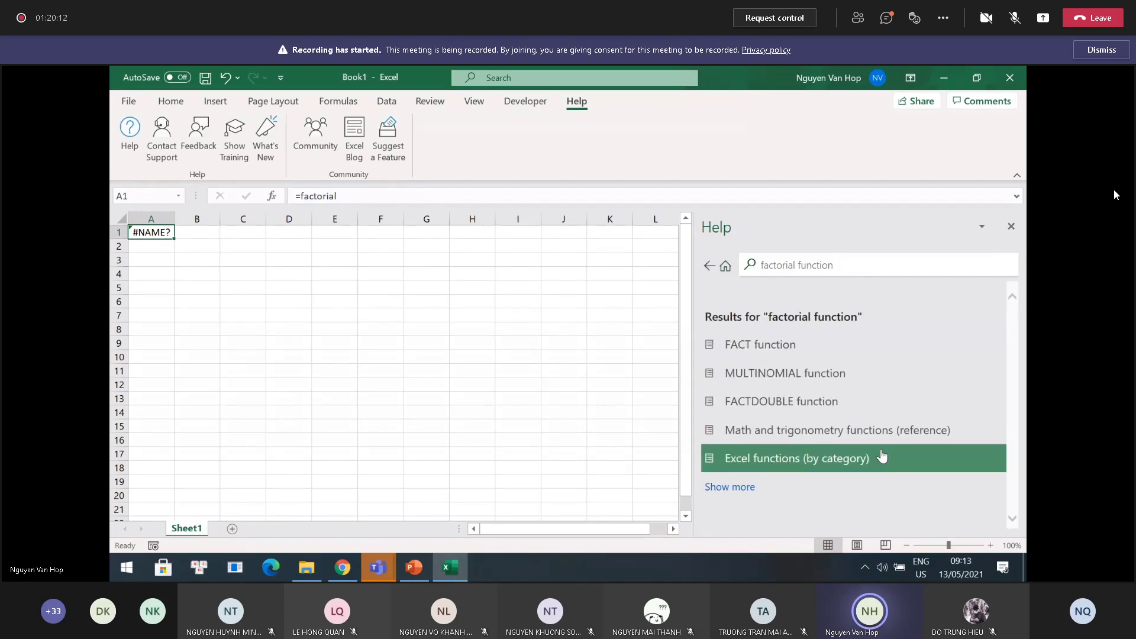
{"action": "left_click", "coordinate": [786, 351]}
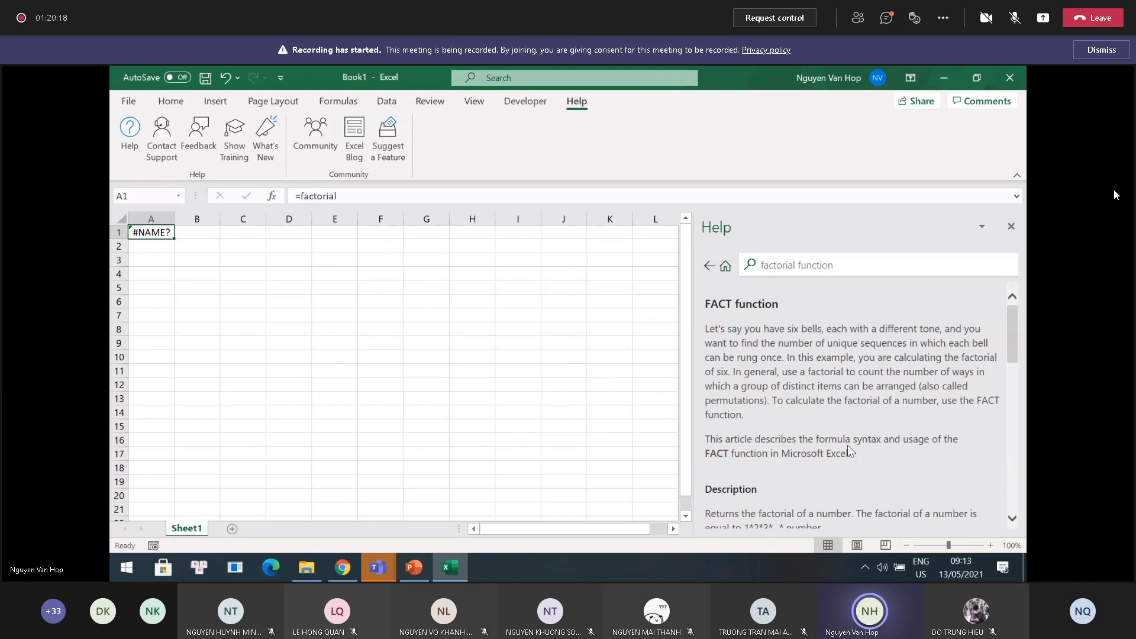
{"action": "scroll", "coordinate": [847, 445], "scroll_direction": "down", "scroll_amount": 1}
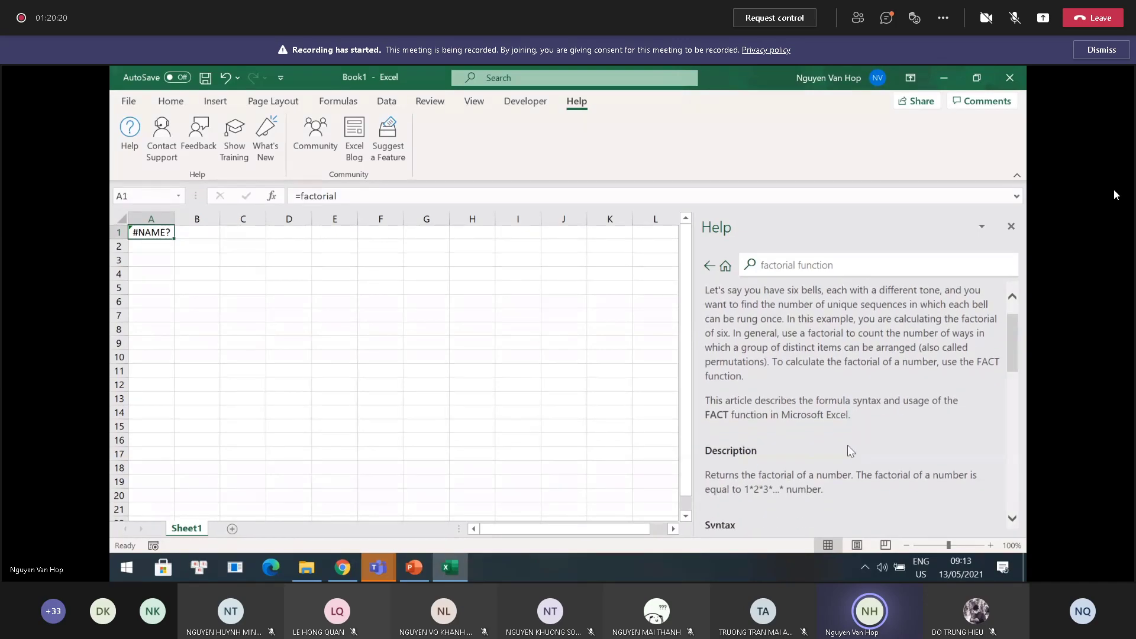
{"action": "scroll", "coordinate": [847, 450], "scroll_direction": "down", "scroll_amount": 3}
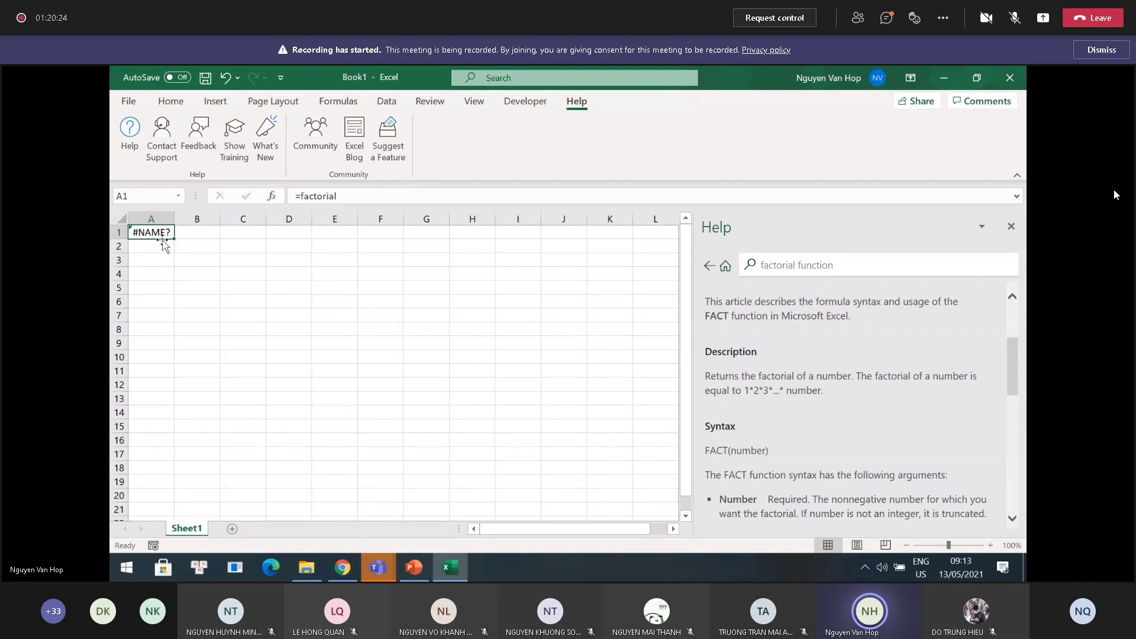
Calculate the factorial of 3 in cell A1 with =fact(3) and close Help
{"action": "left_click", "coordinate": [193, 261]}
{"action": "left_click", "coordinate": [148, 232]}
{"action": "type", "text": "=fact"}
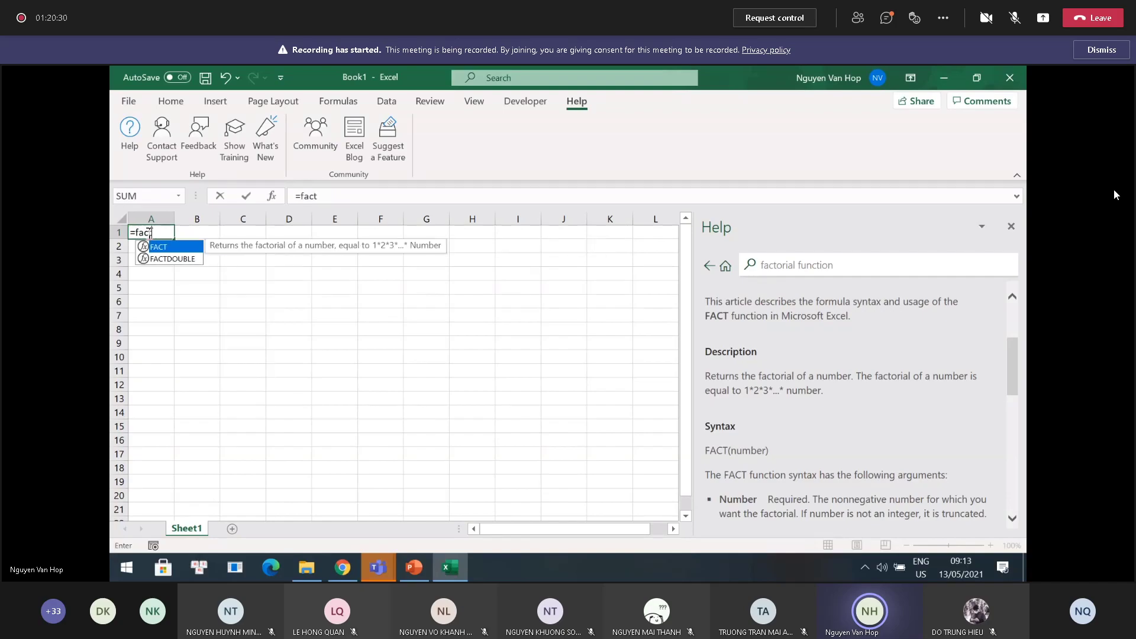
{"action": "type", "text": "(3)"}
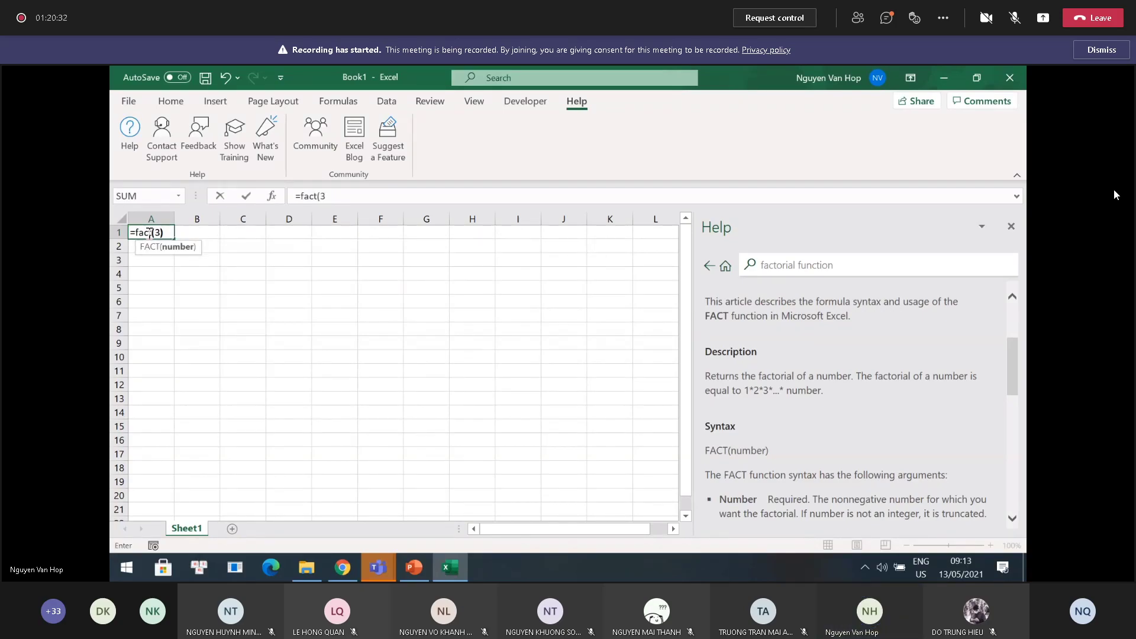
{"action": "key", "text": "Return"}
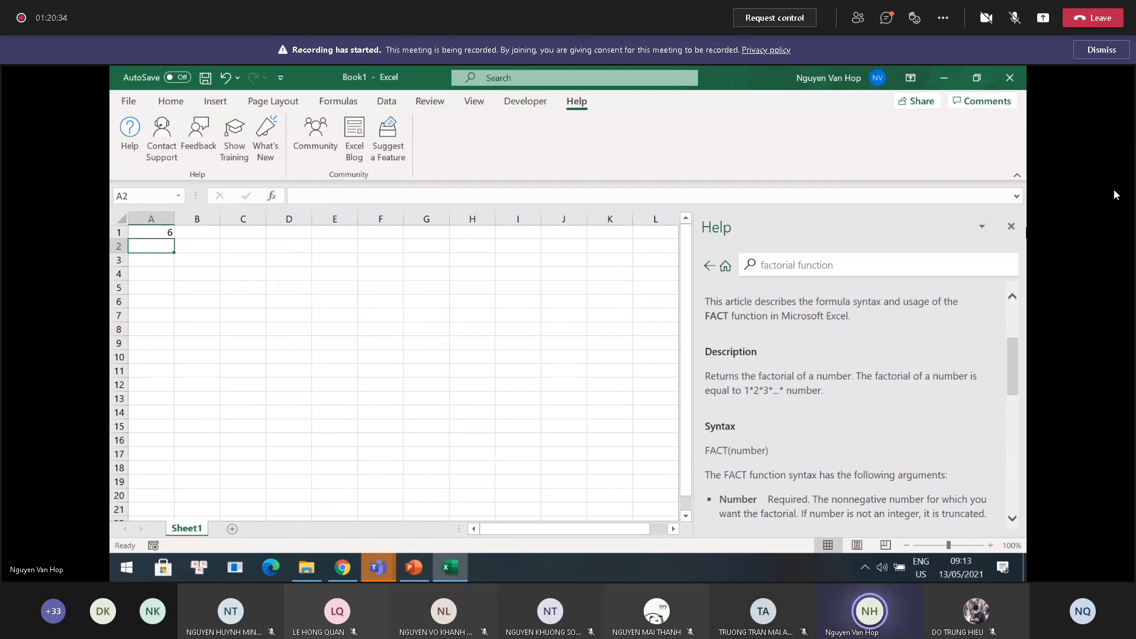
{"action": "left_click", "coordinate": [1011, 226]}
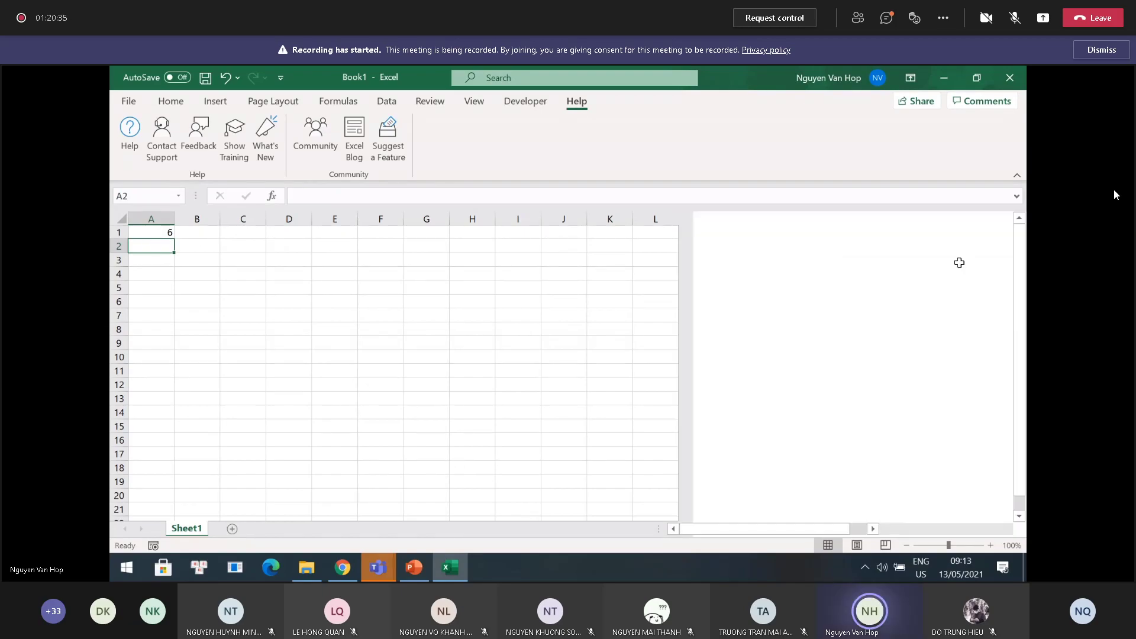
Switch to the Teams meeting and read the newest answer in the meeting chat
{"action": "left_click", "coordinate": [378, 571]}
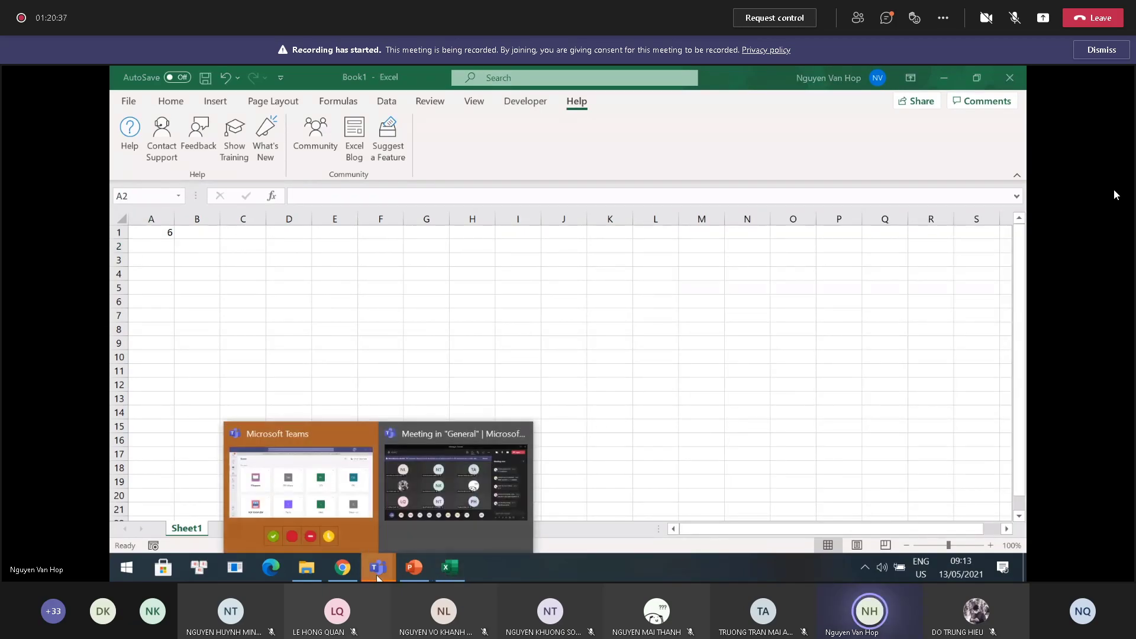
{"action": "left_click", "coordinate": [461, 435]}
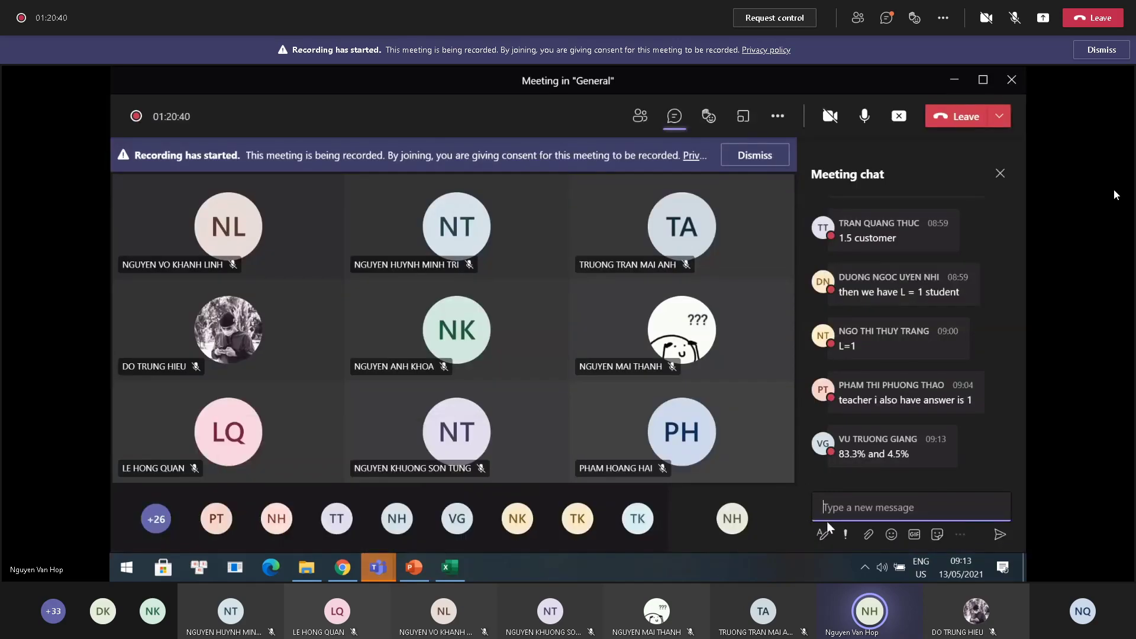
{"action": "mouse_move", "coordinate": [897, 465]}
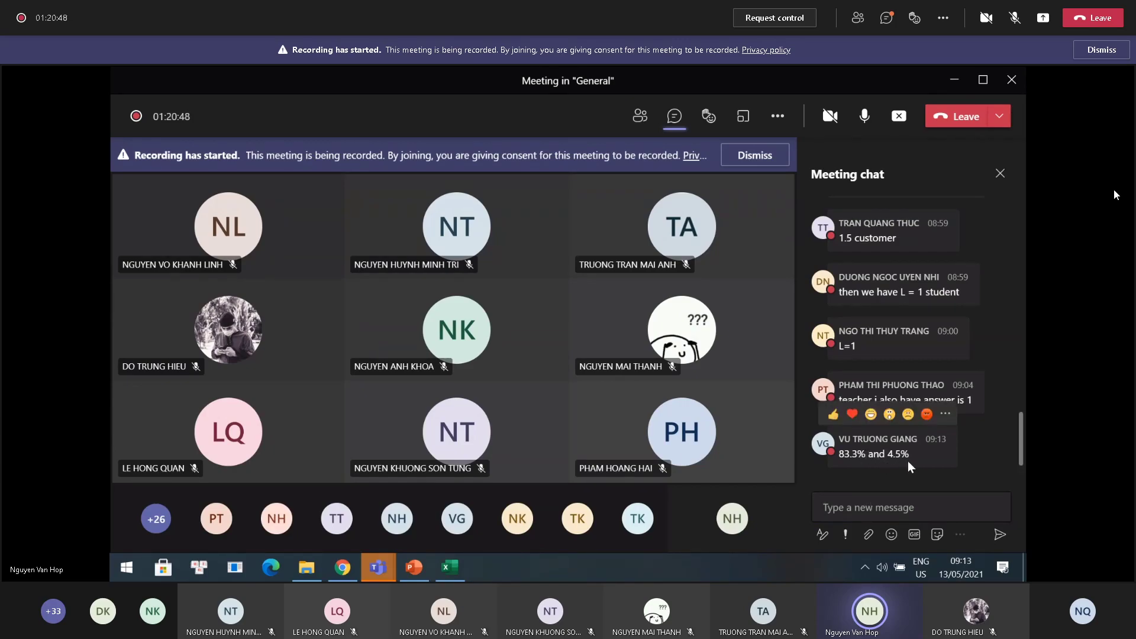
Switch to PowerPoint and review the slides from the multi-server waiting line model through the example to the Practice slide
{"action": "left_click", "coordinate": [420, 567]}
{"action": "key", "text": "Down"}
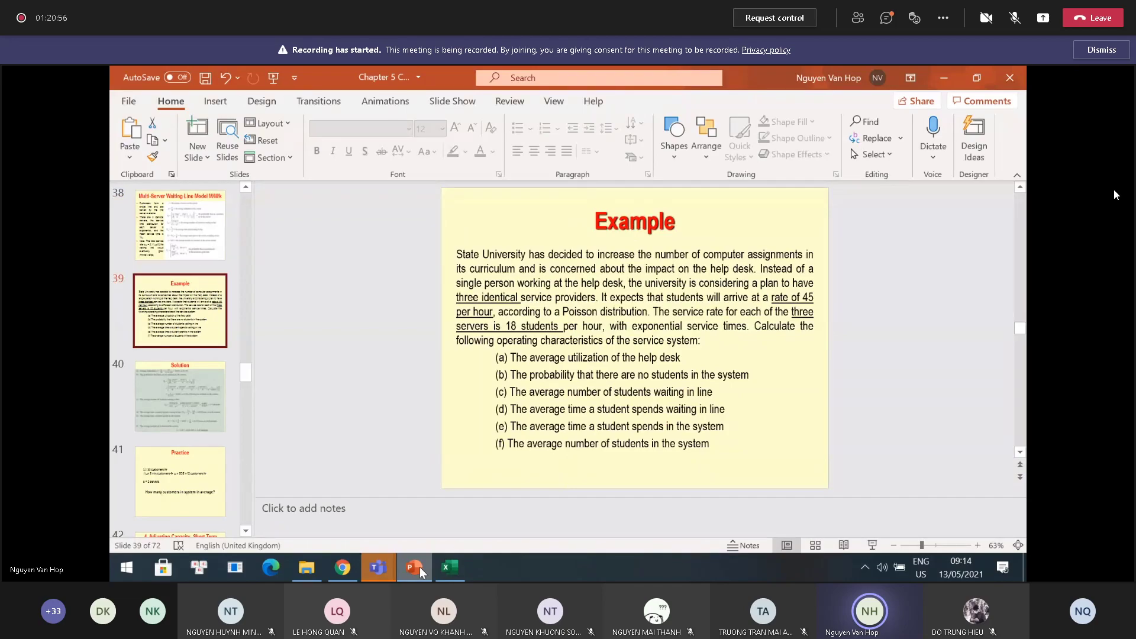
{"action": "key", "text": "Up"}
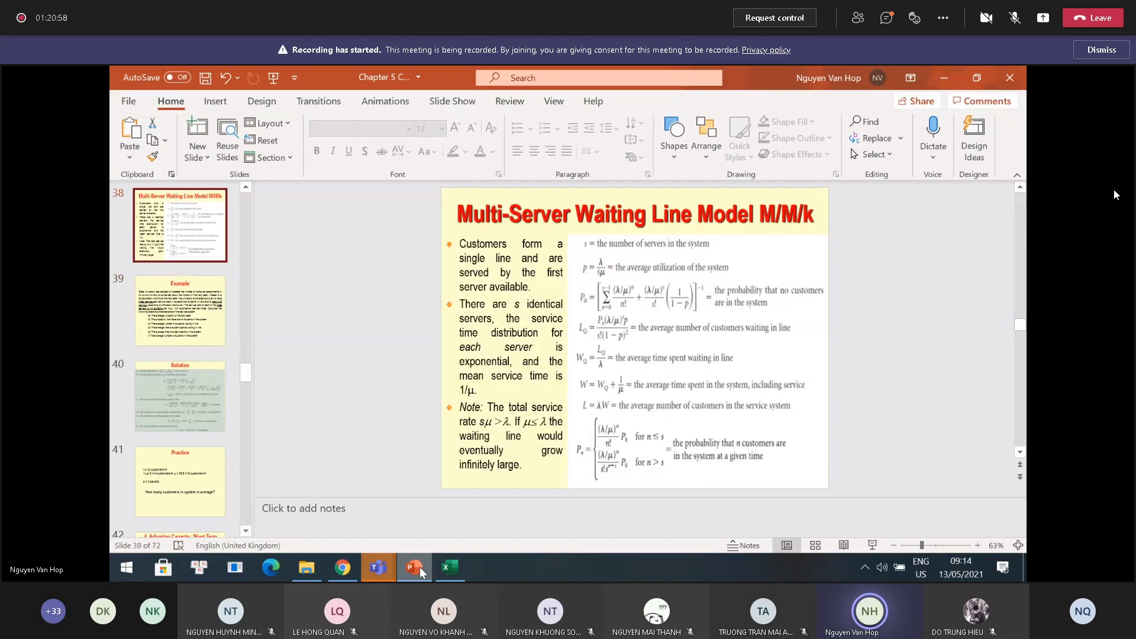
{"action": "key", "text": "Up"}
{"action": "key", "text": "Down"}
{"action": "key", "text": "Down"}
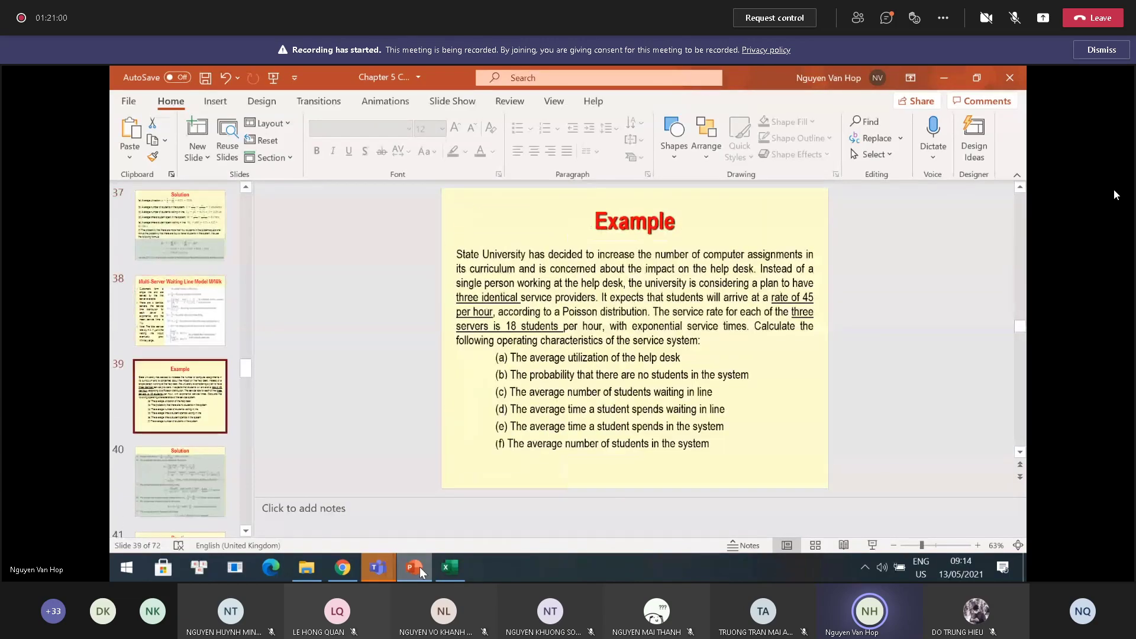
{"action": "key", "text": "Down"}
{"action": "key", "text": "Down"}
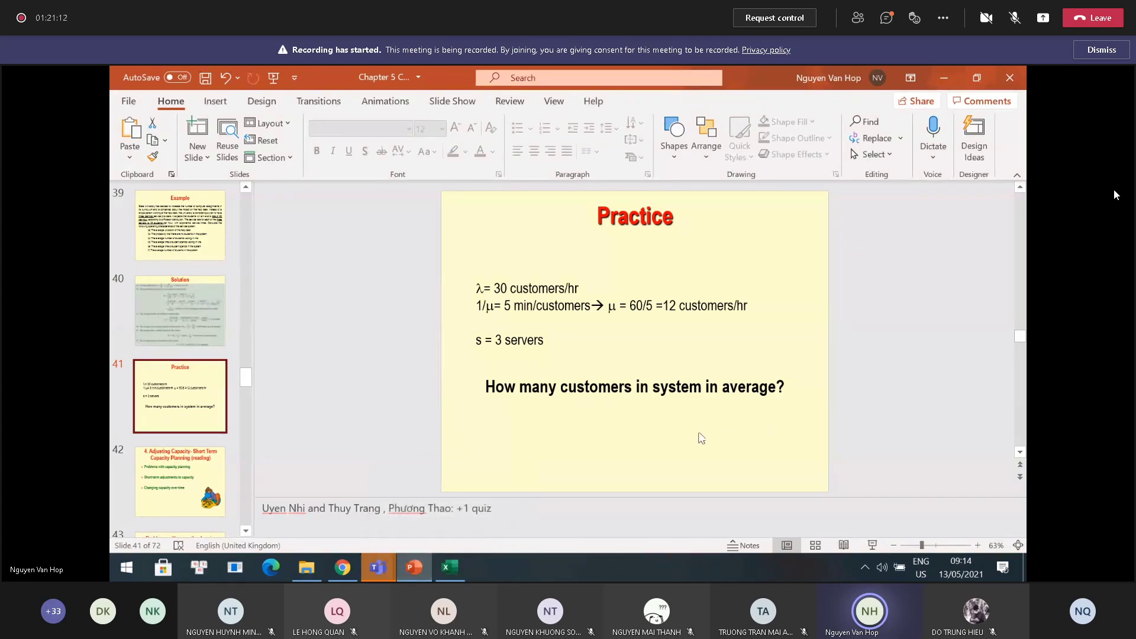
Switch to Excel and enter the label p in cell A1 and its formula as plain text, lamda/(s*m), in B1
{"action": "left_click", "coordinate": [467, 576]}
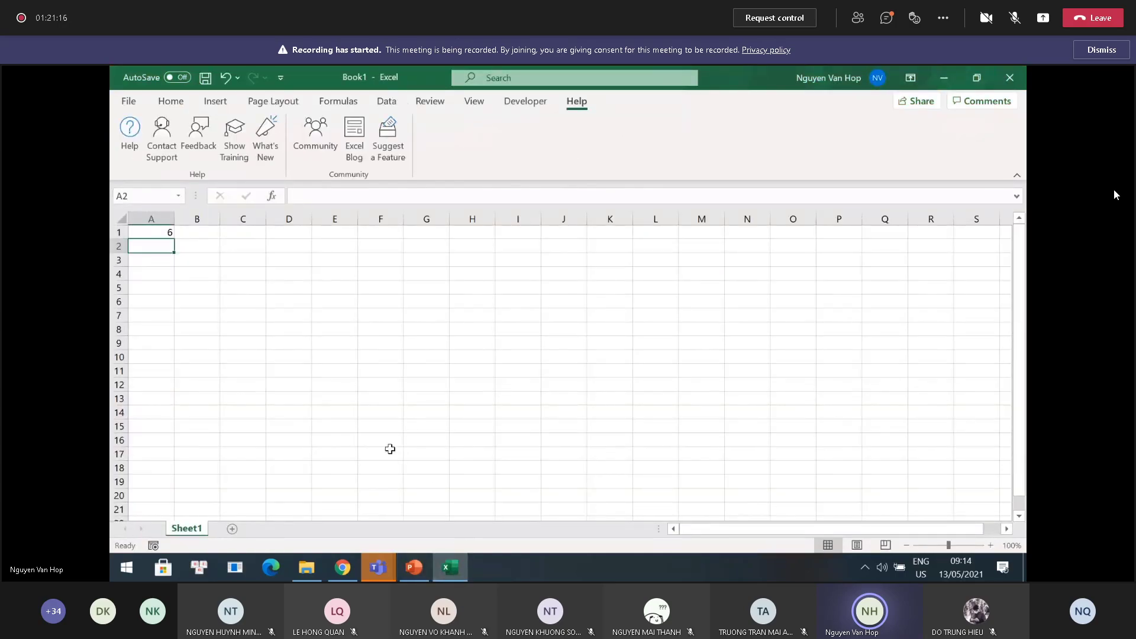
{"action": "key", "text": "Up"}
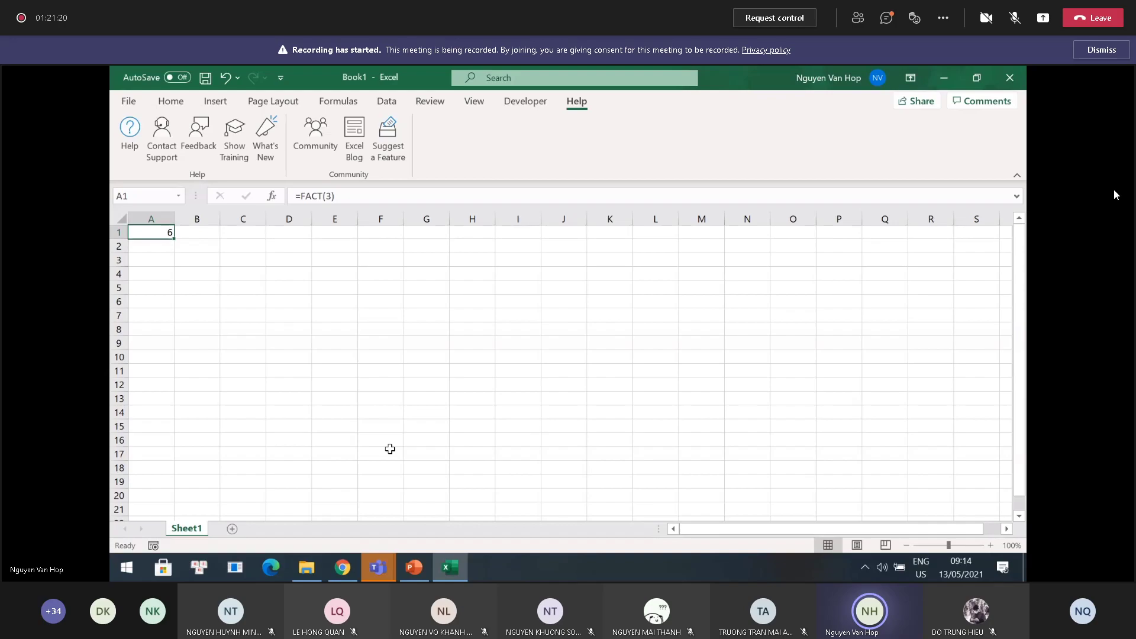
{"action": "type", "text": "p"}
{"action": "key", "text": "Tab"}
{"action": "type", "text": "=l"}
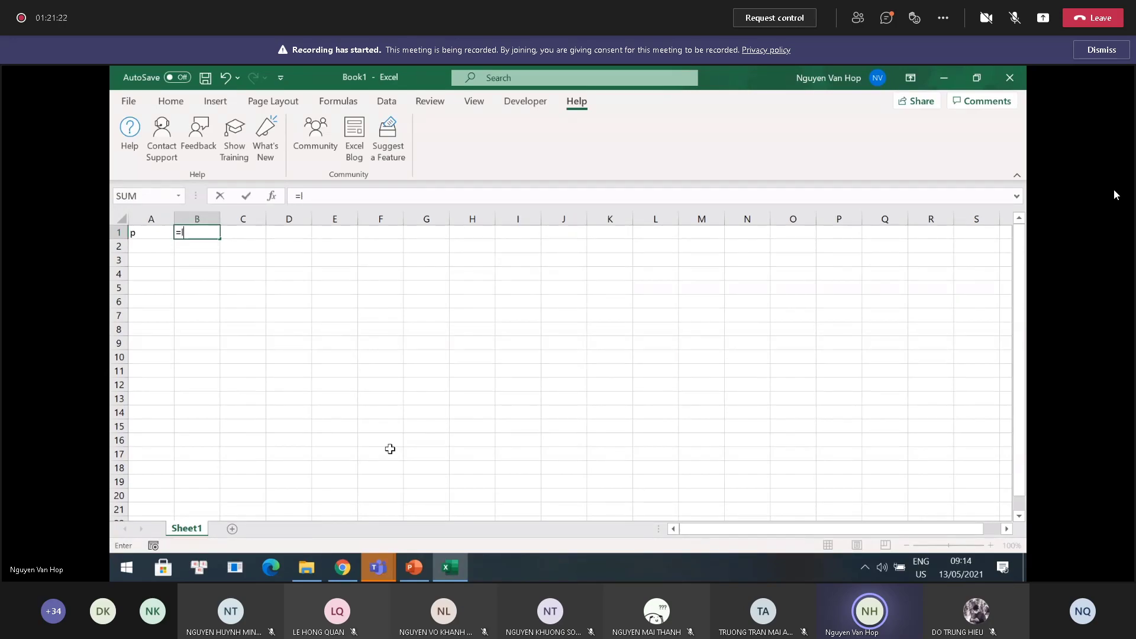
{"action": "type", "text": "amda/(s"}
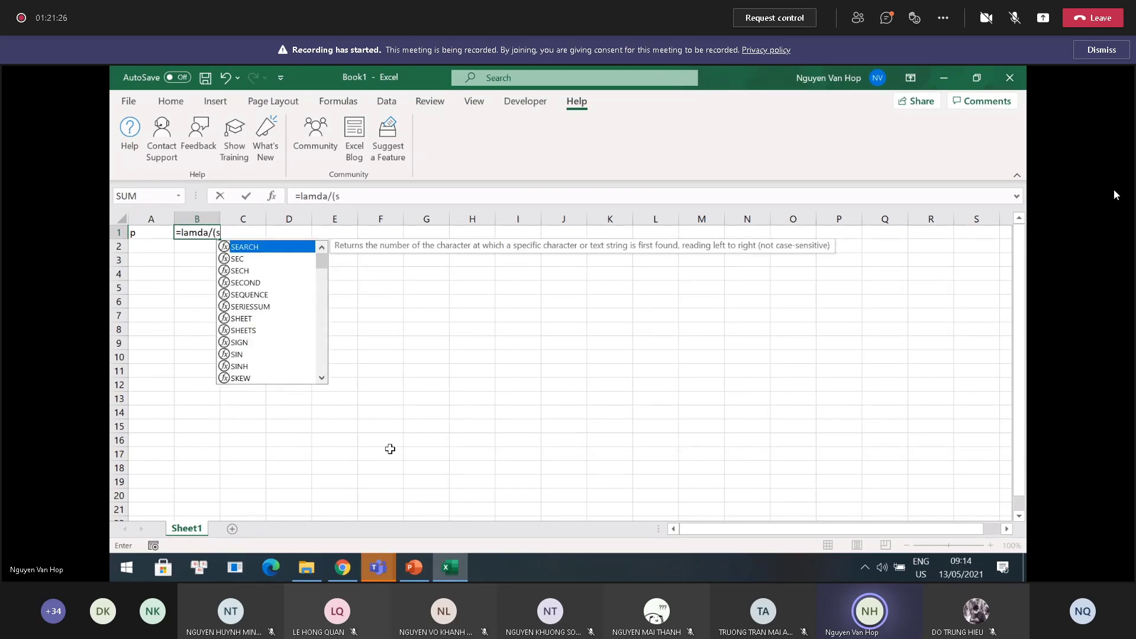
{"action": "type", "text": "*m)"}
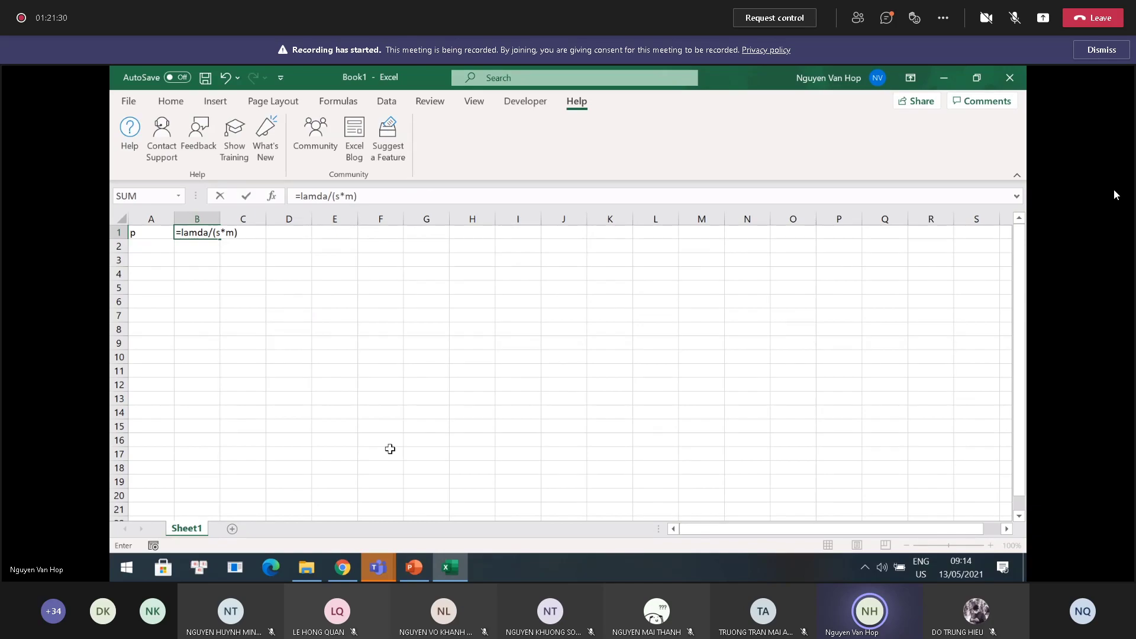
{"action": "left_click", "coordinate": [300, 196]}
{"action": "key", "text": "BackSpace"}
{"action": "key", "text": "Return"}
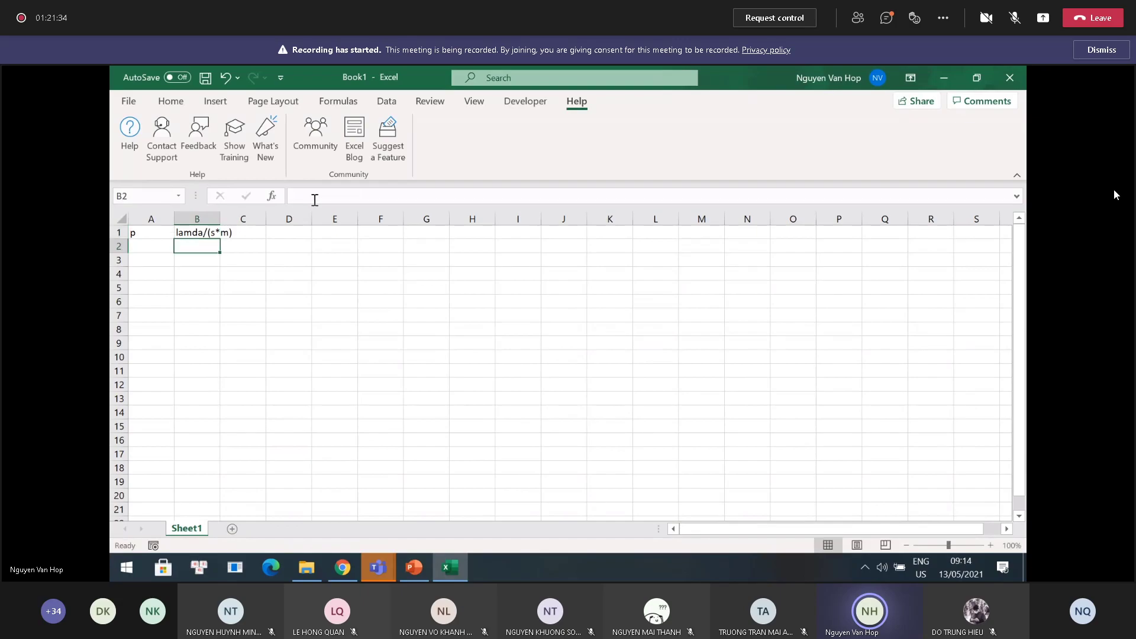
Widen column B to fit the formula text
{"action": "key", "text": "Up"}
{"action": "key", "text": "Right"}
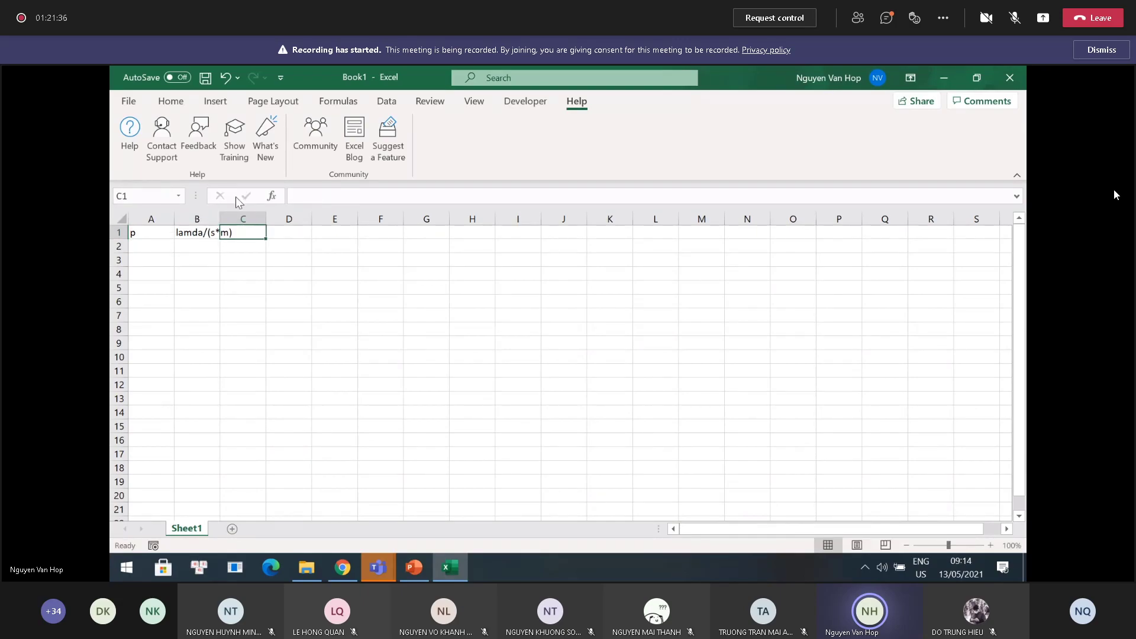
{"action": "left_click_drag", "start_coordinate": [219, 220], "coordinate": [250, 221]}
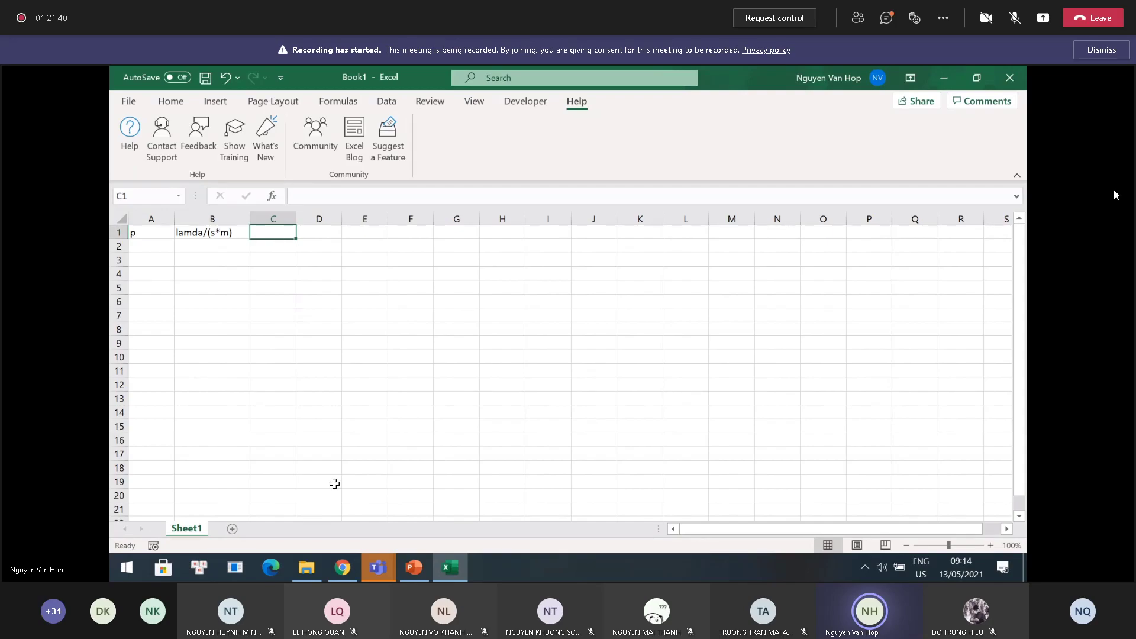
Switch to the Teams meeting, read the latest answers in the meeting chat, and return to Excel
{"action": "left_click", "coordinate": [378, 568]}
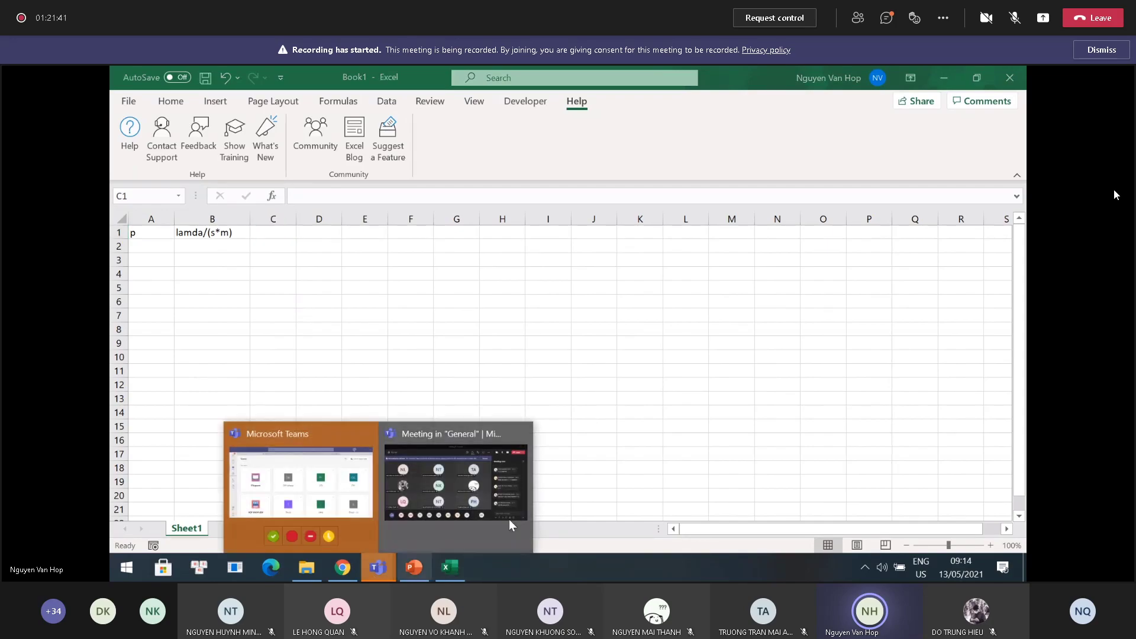
{"action": "left_click", "coordinate": [479, 434]}
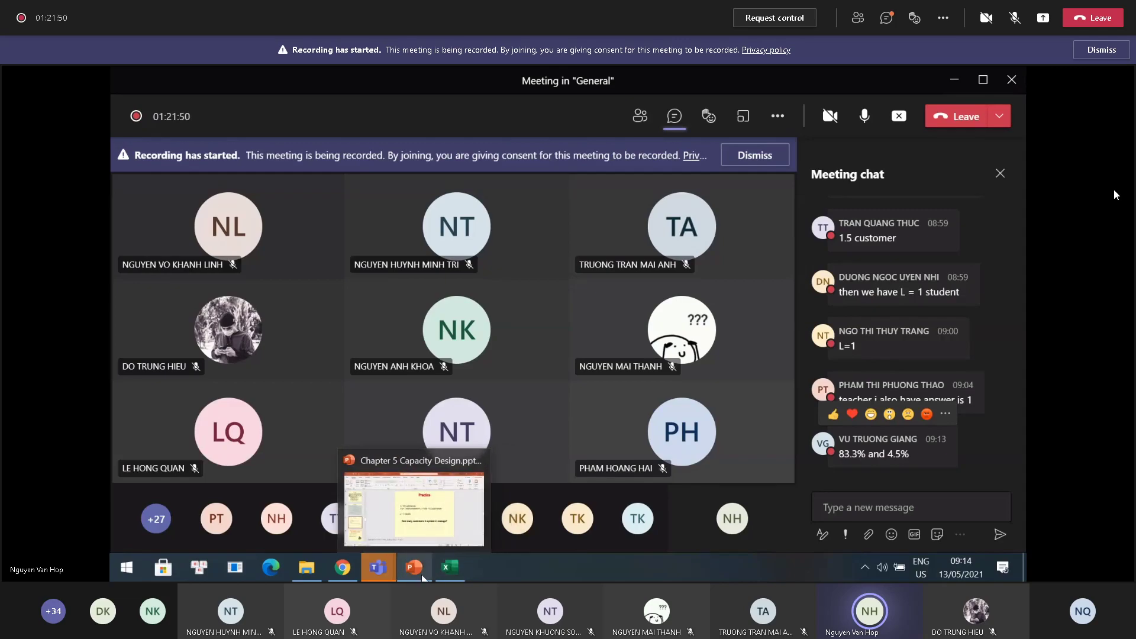
{"action": "left_click", "coordinate": [447, 569]}
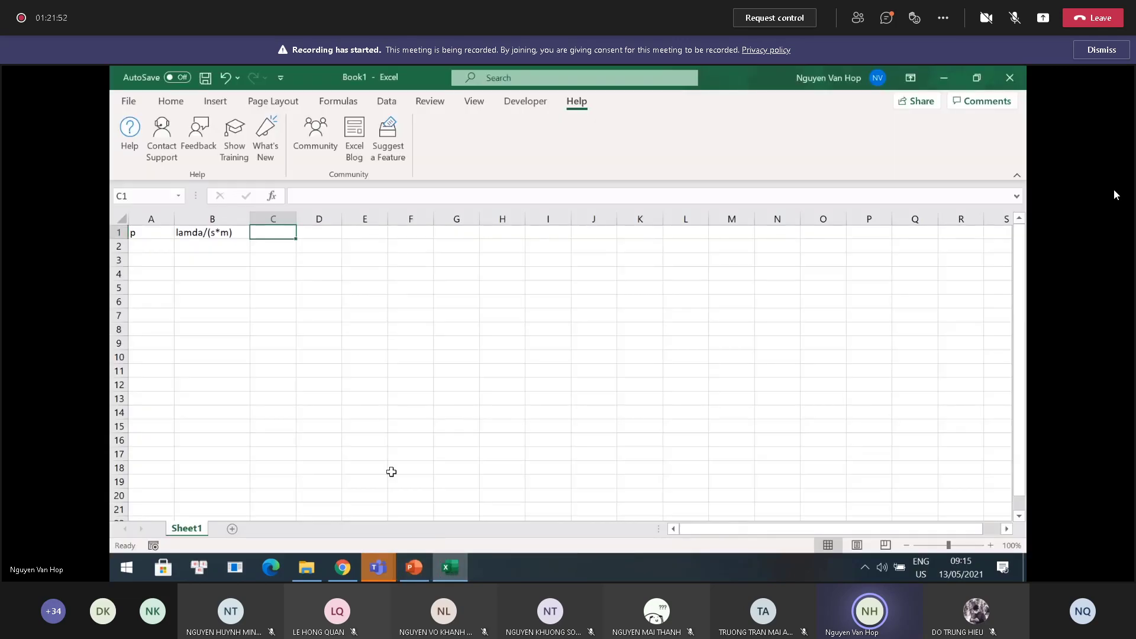
Calculate the utilization p in cell C1 with the formula =30/(3*12)
{"action": "type", "text": "=3"}
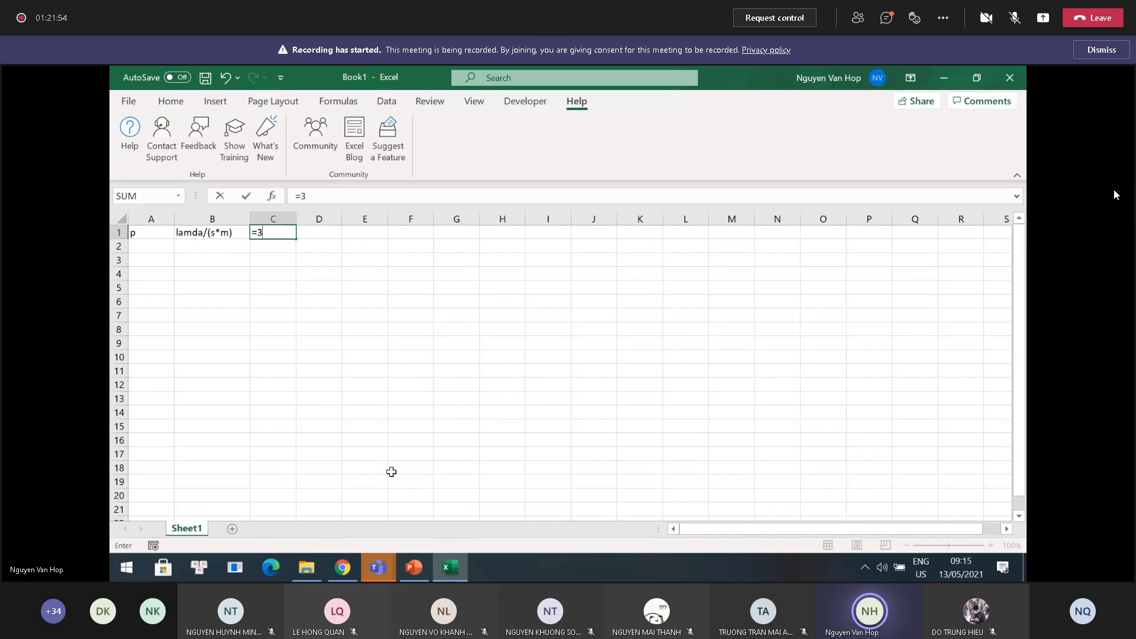
{"action": "type", "text": "0/(3*12)"}
{"action": "key", "text": "Return"}
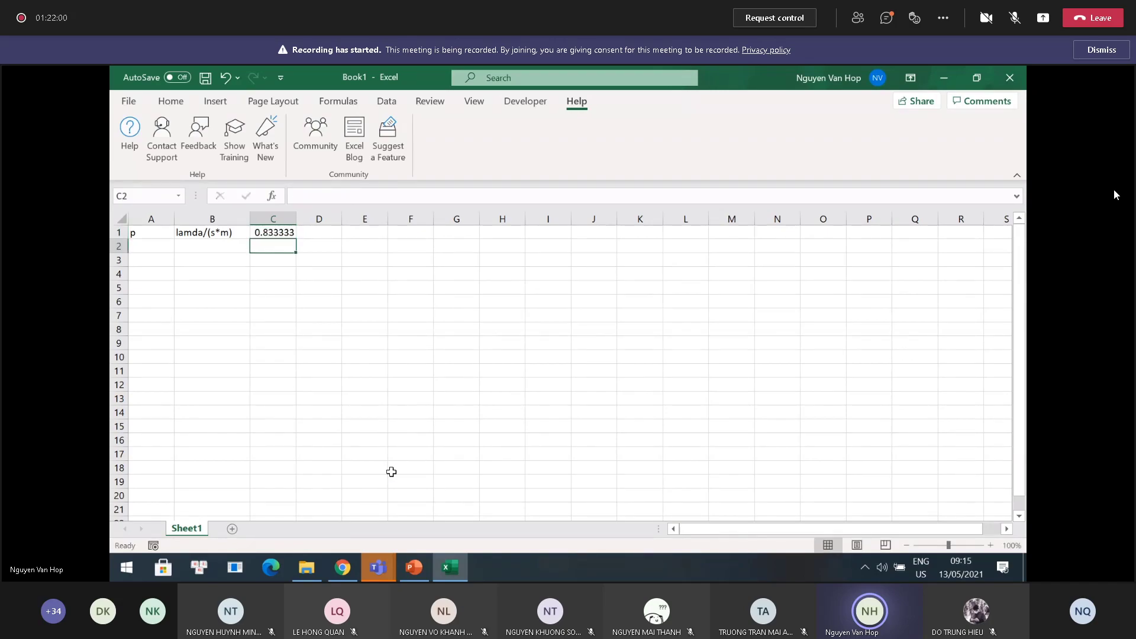
{"action": "key", "text": "Up"}
{"action": "key", "text": "Right"}
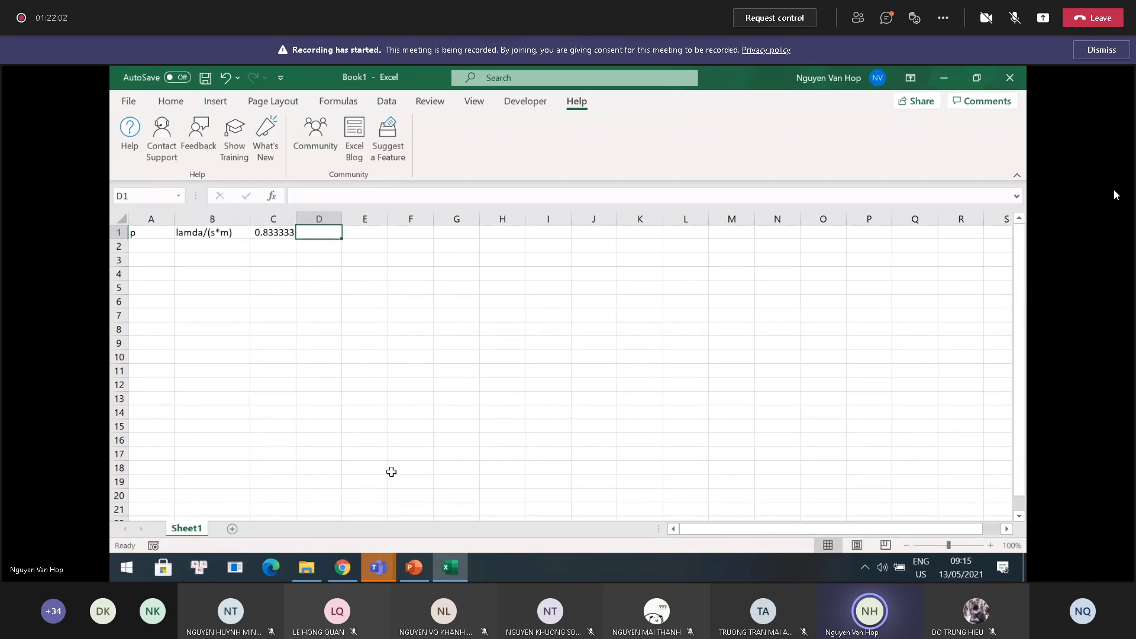
{"action": "key", "text": "Down"}
{"action": "key", "text": "Left"}
{"action": "key", "text": "Left"}
{"action": "key", "text": "Left"}
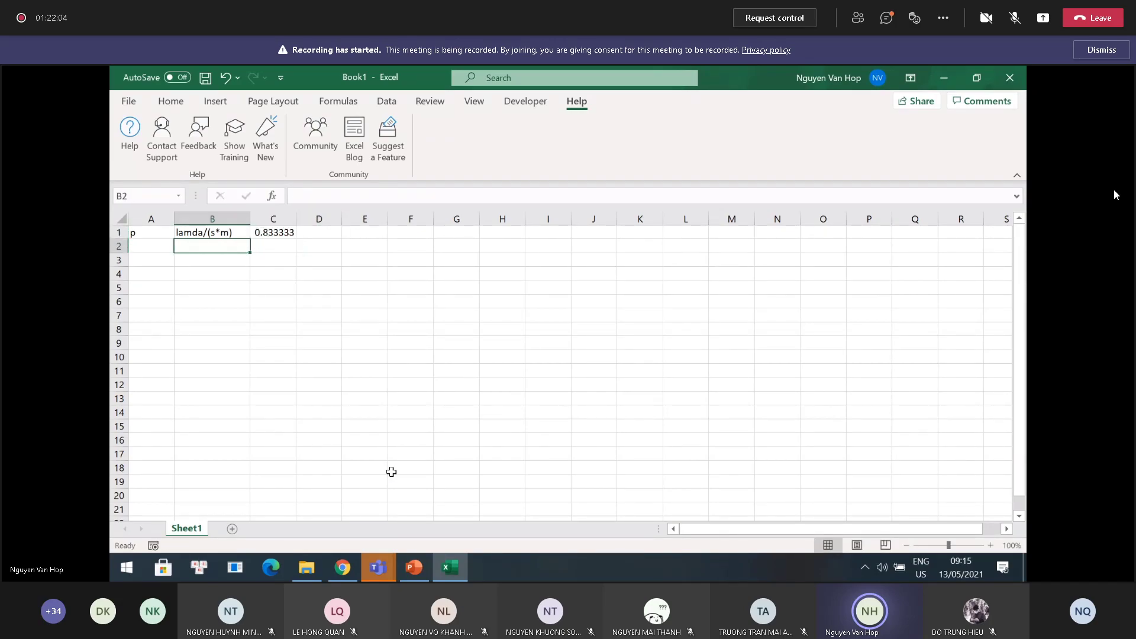
Switch to PowerPoint and review the formulas on the Solution slide of the multi-server waiting line example
{"action": "left_click", "coordinate": [414, 567]}
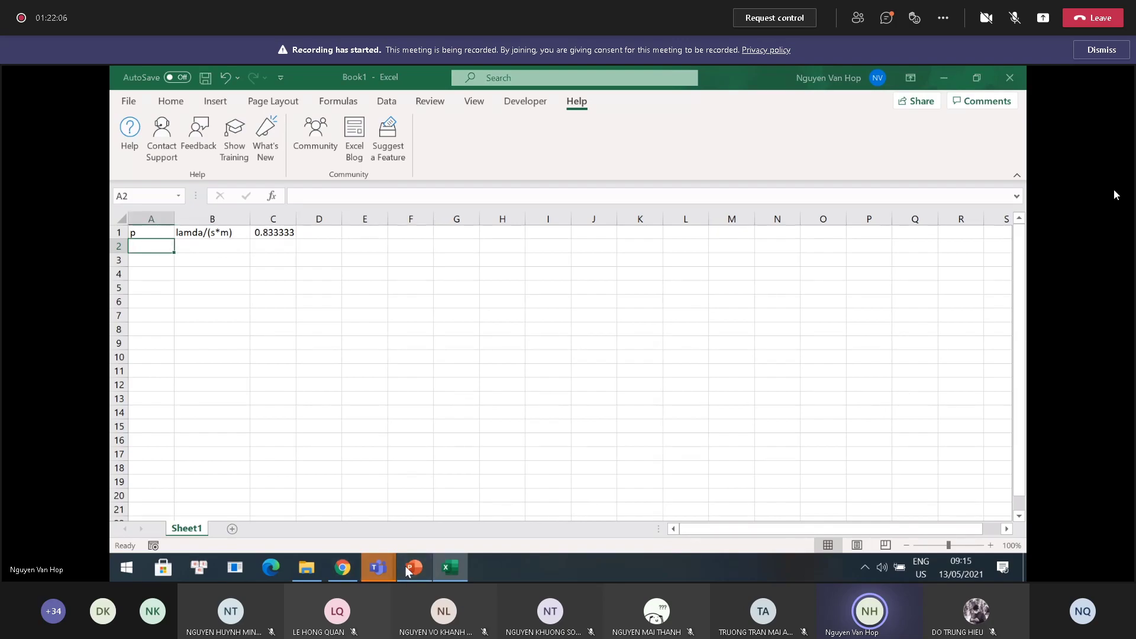
{"action": "key", "text": "Page_Up"}
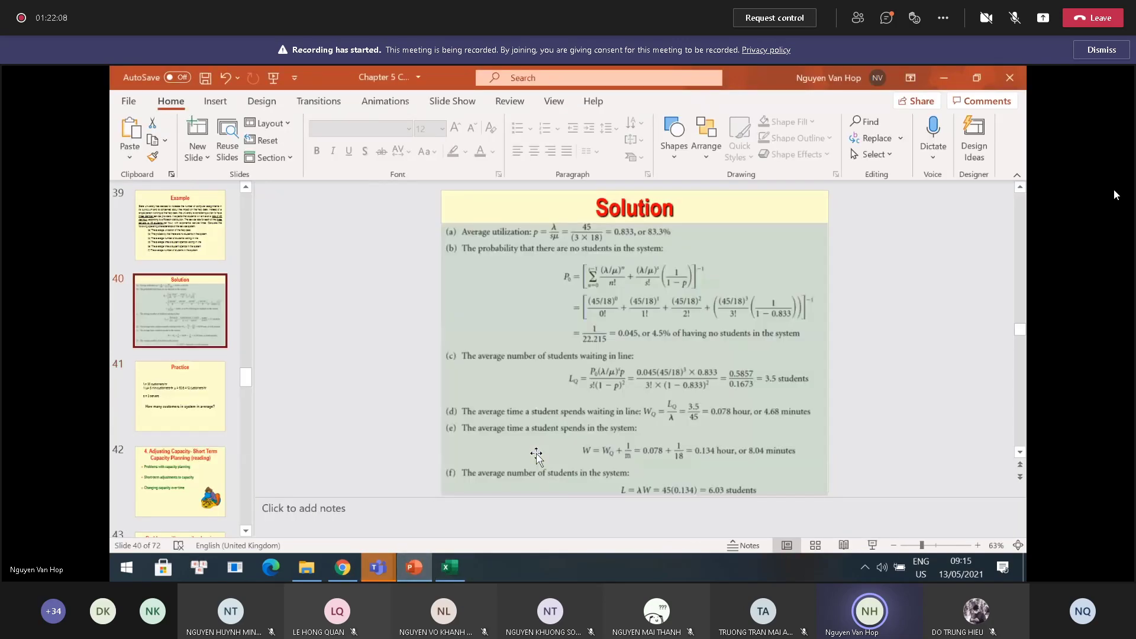
{"action": "key", "text": "Page_Up"}
{"action": "key", "text": "Page_Up"}
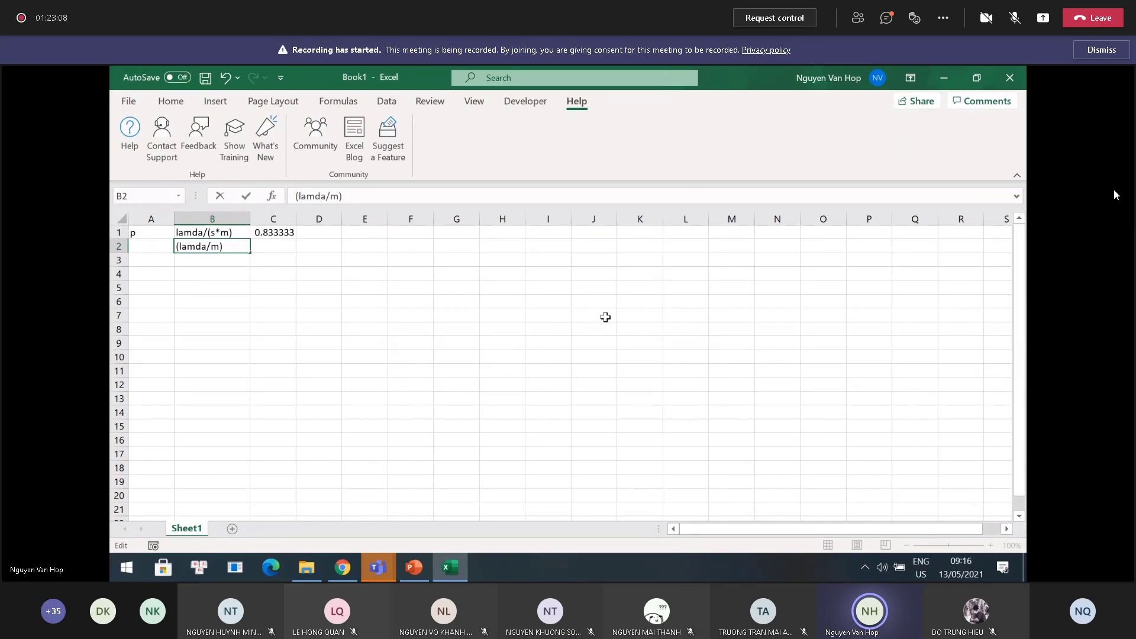
Switch to Excel, enter (lamda/m) as plain text in B2, and fill row 3 with the label n and the values 0 and 1
{"action": "key", "text": "Return"}
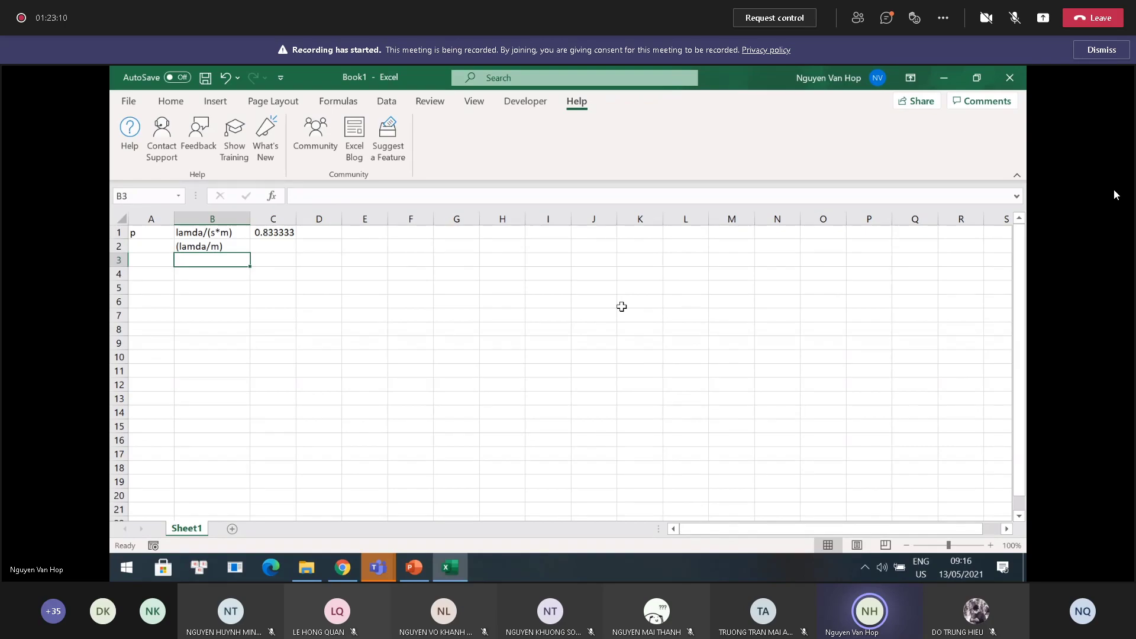
{"action": "key", "text": "Left"}
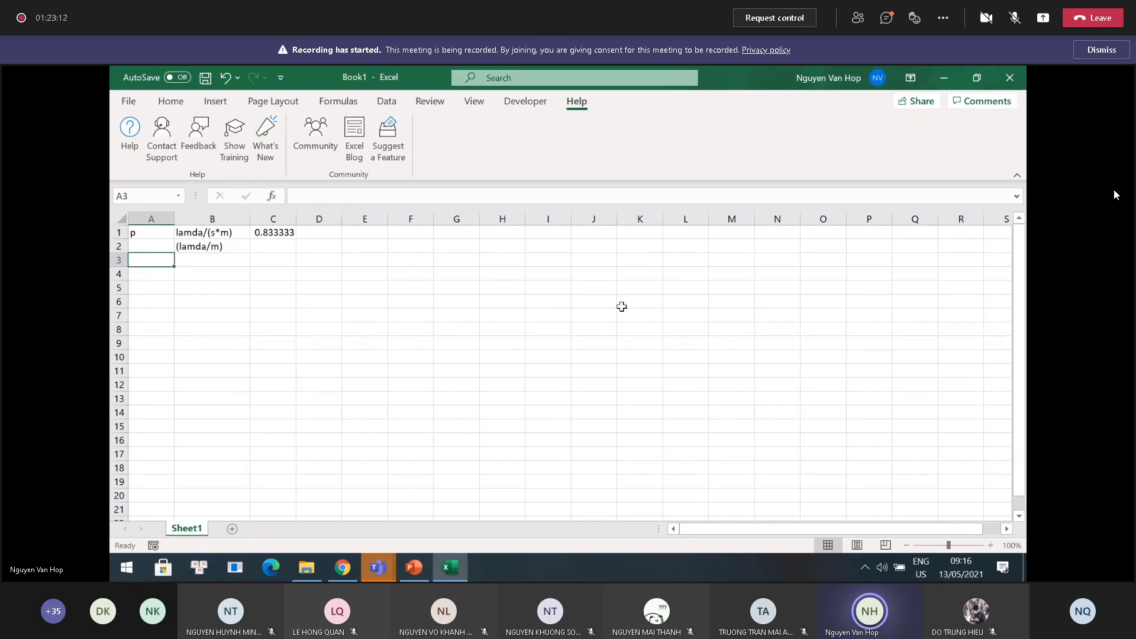
{"action": "type", "text": "n"}
{"action": "key", "text": "Tab"}
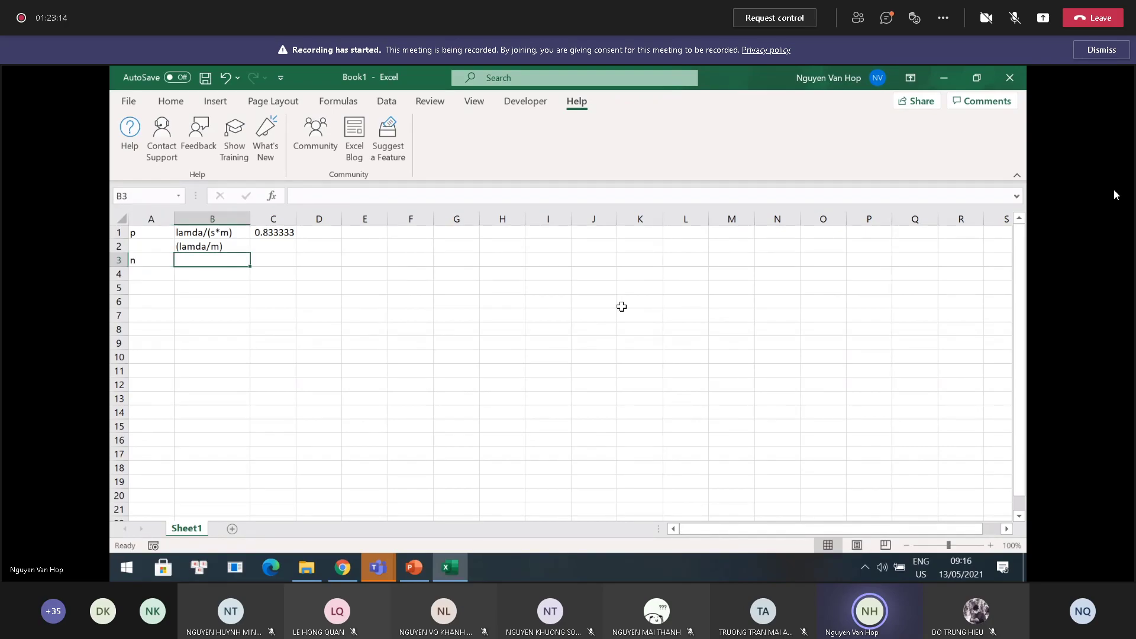
{"action": "type", "text": "0"}
{"action": "key", "text": "Tab"}
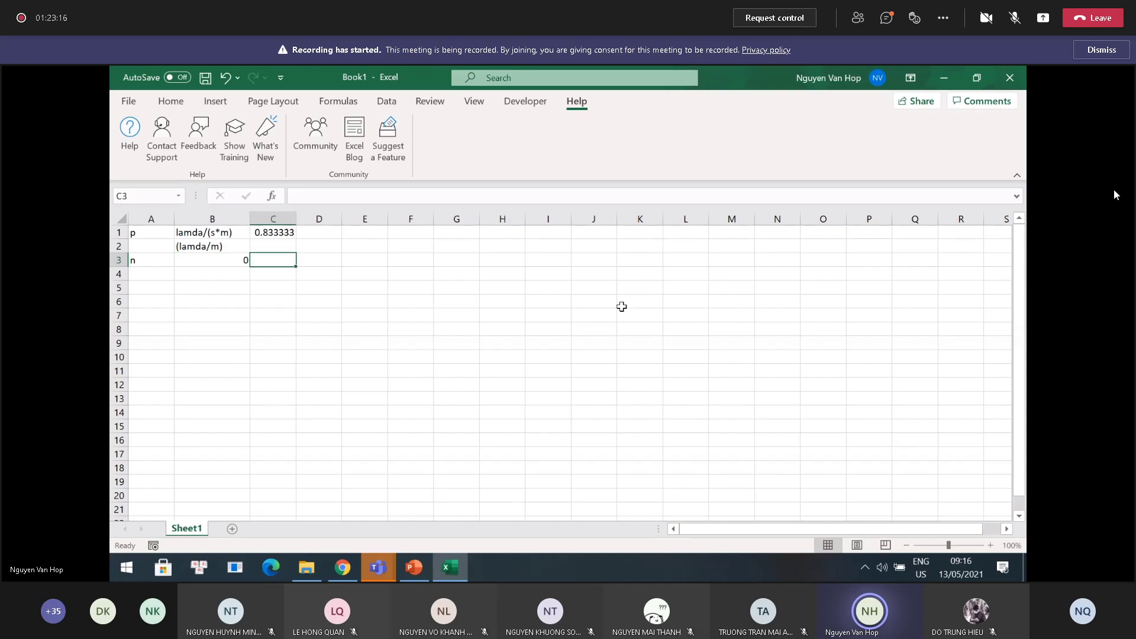
{"action": "type", "text": "1"}
{"action": "key", "text": "Return"}
{"action": "key", "text": "Left"}
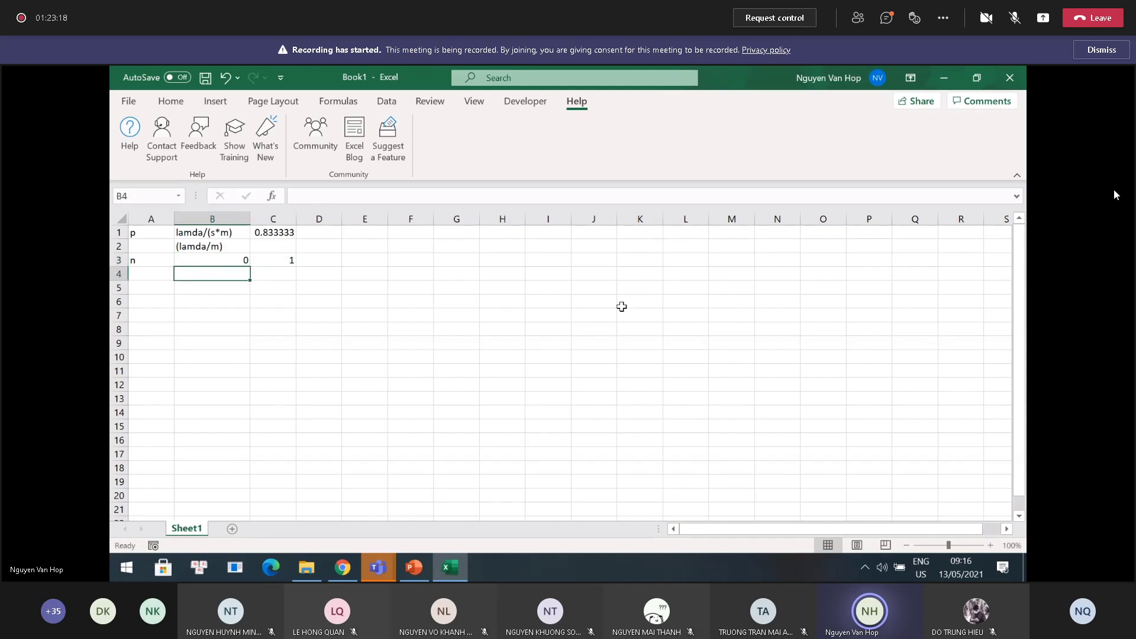
Calculate lamda/m in cell C2 with a formula dividing 30 by 12
{"action": "key", "text": "Up"}
{"action": "key", "text": "Up"}
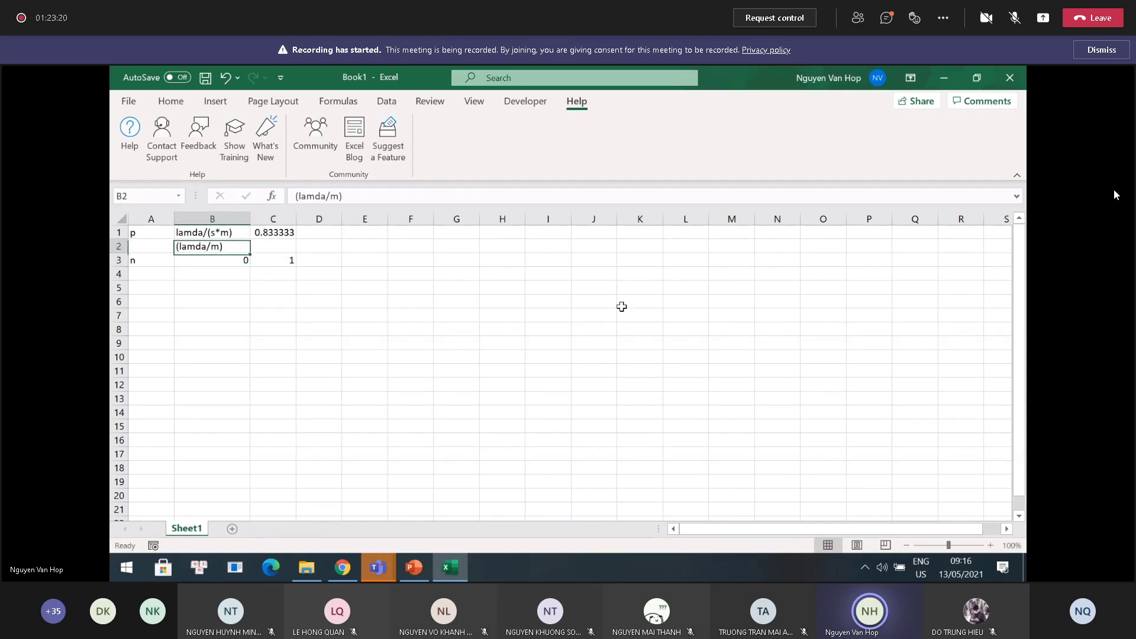
{"action": "key", "text": "Right"}
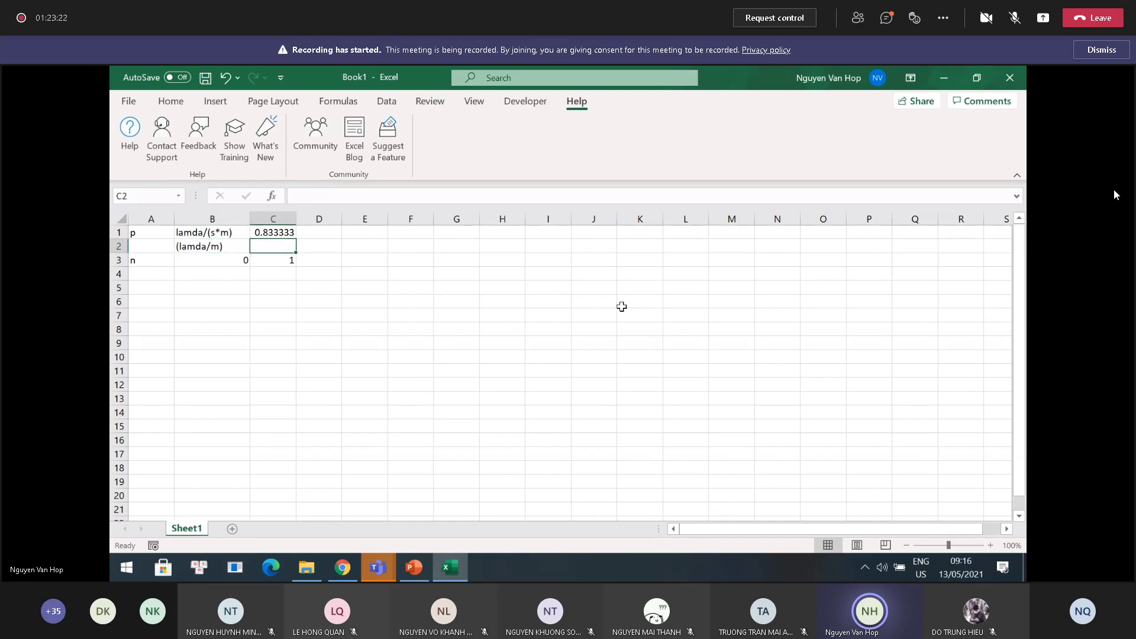
{"action": "type", "text": "="}
{"action": "type", "text": "C1*3"}
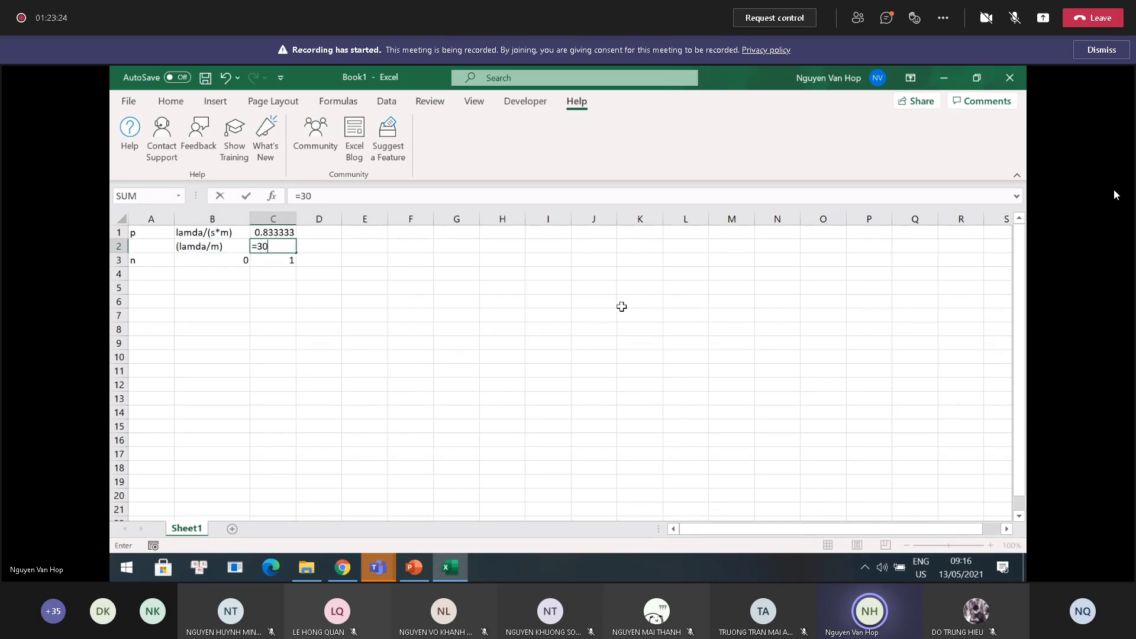
{"action": "key", "text": "Return"}
Add the row for n = 1, with 1 in B4 and its power term 2.5 in C4
{"action": "key", "text": "Down"}
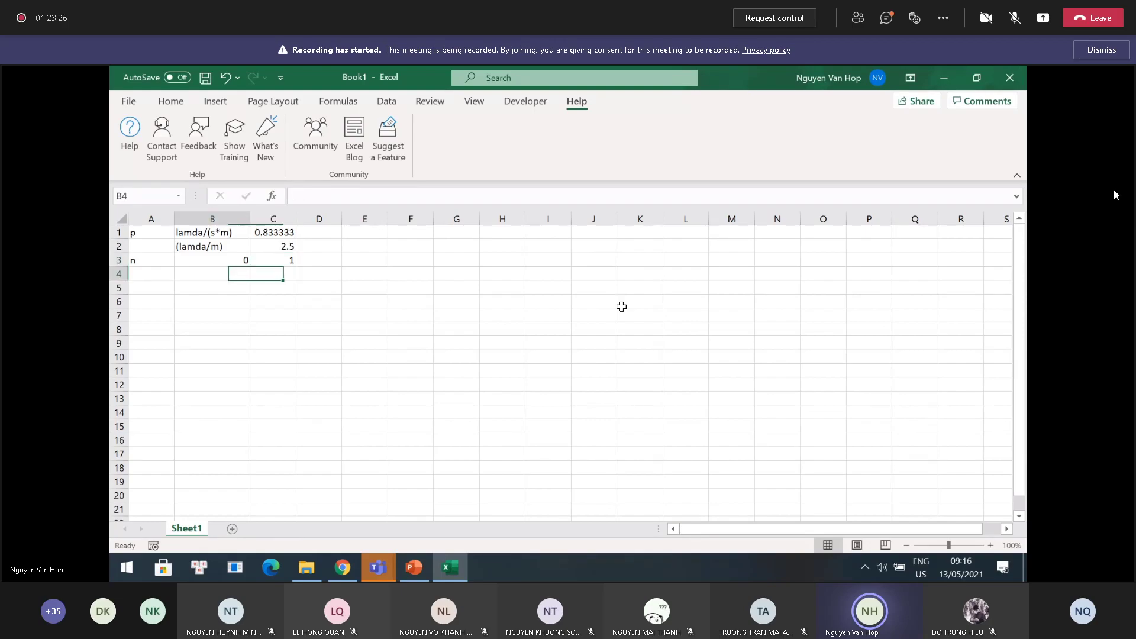
{"action": "key", "text": "Left"}
{"action": "type", "text": "1"}
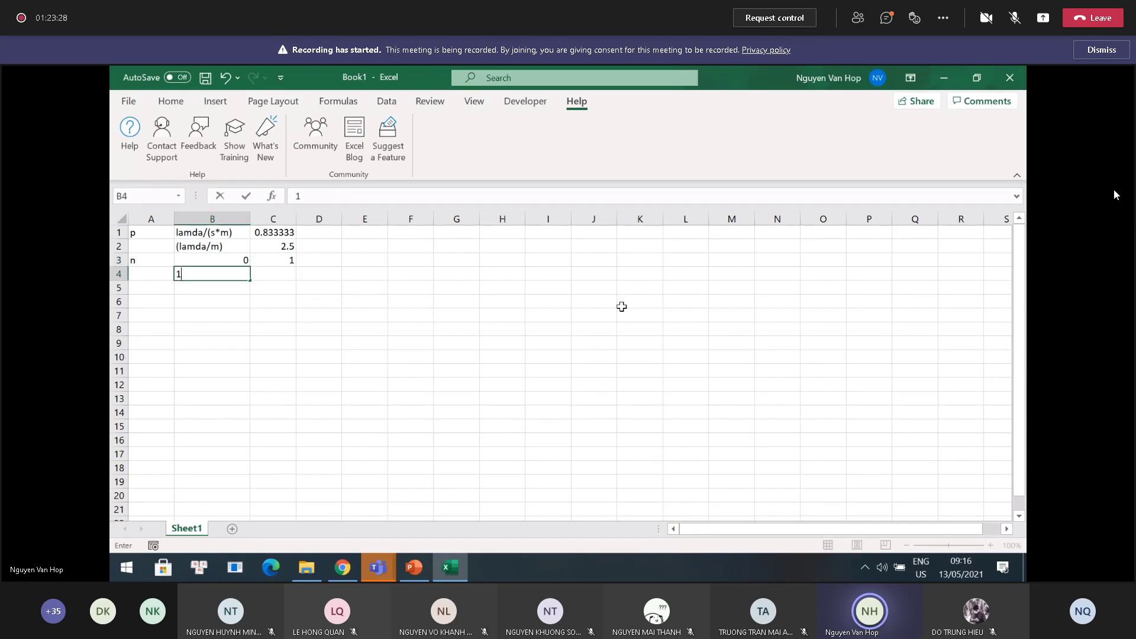
{"action": "key", "text": "Tab"}
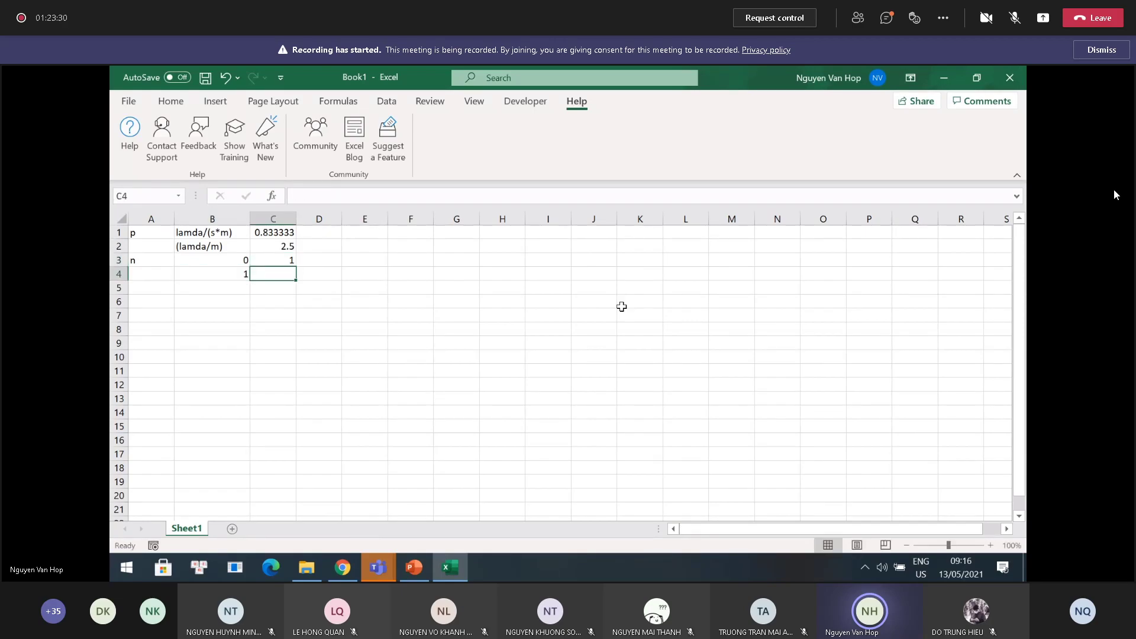
{"action": "type", "text": "2."}
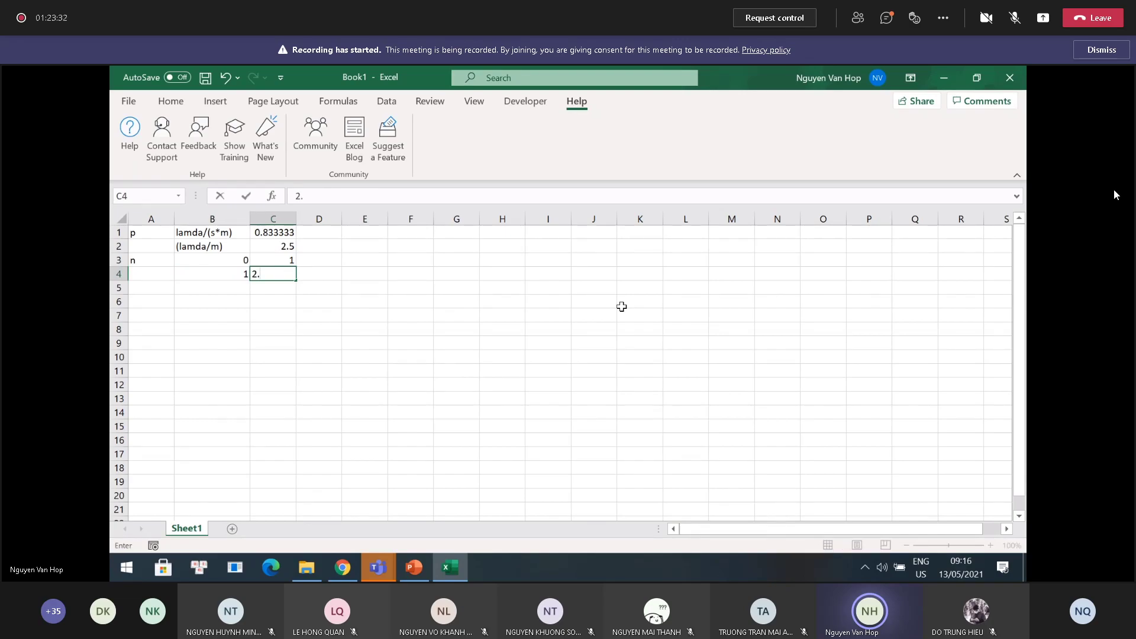
{"action": "type", "text": "5"}
{"action": "key", "text": "Down"}
{"action": "key", "text": "Left"}
Check the Solution slide in PowerPoint, return to Excel, and enter 2 in B5 and the formula =(C2)^2 in C5
{"action": "key", "text": "alt+Tab"}
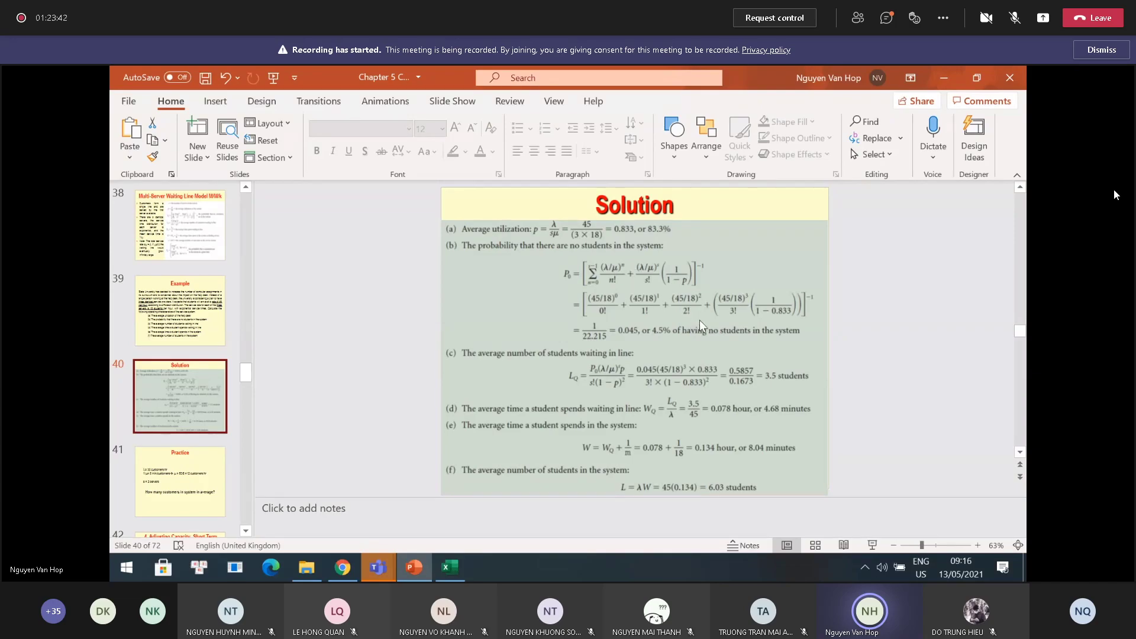
{"action": "key", "text": "alt+Tab"}
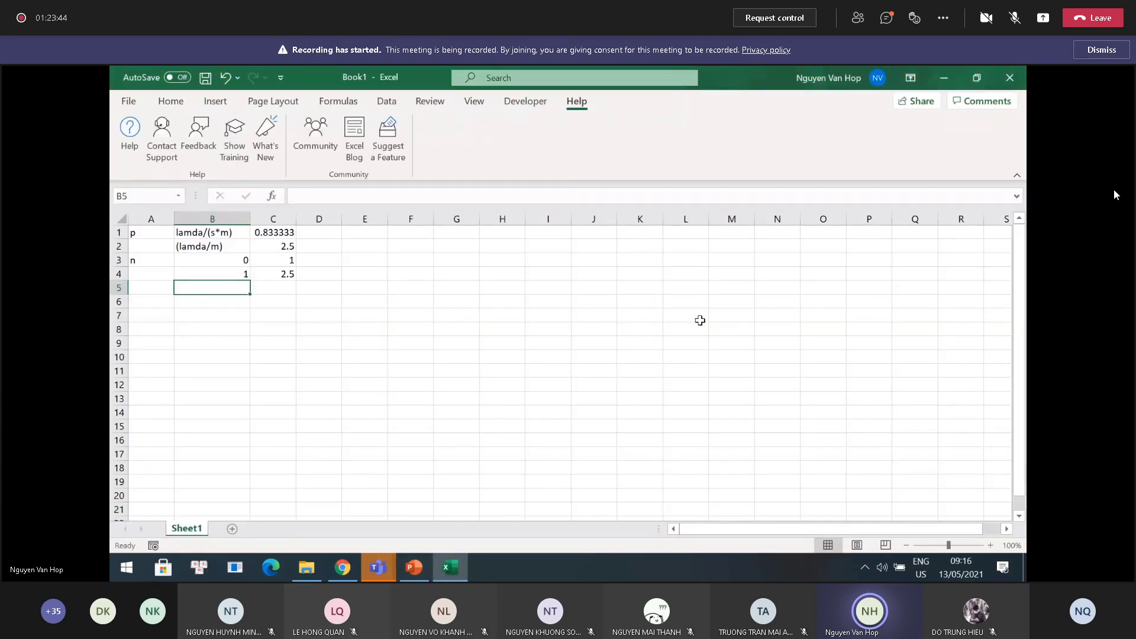
{"action": "type", "text": "2"}
{"action": "key", "text": "Tab"}
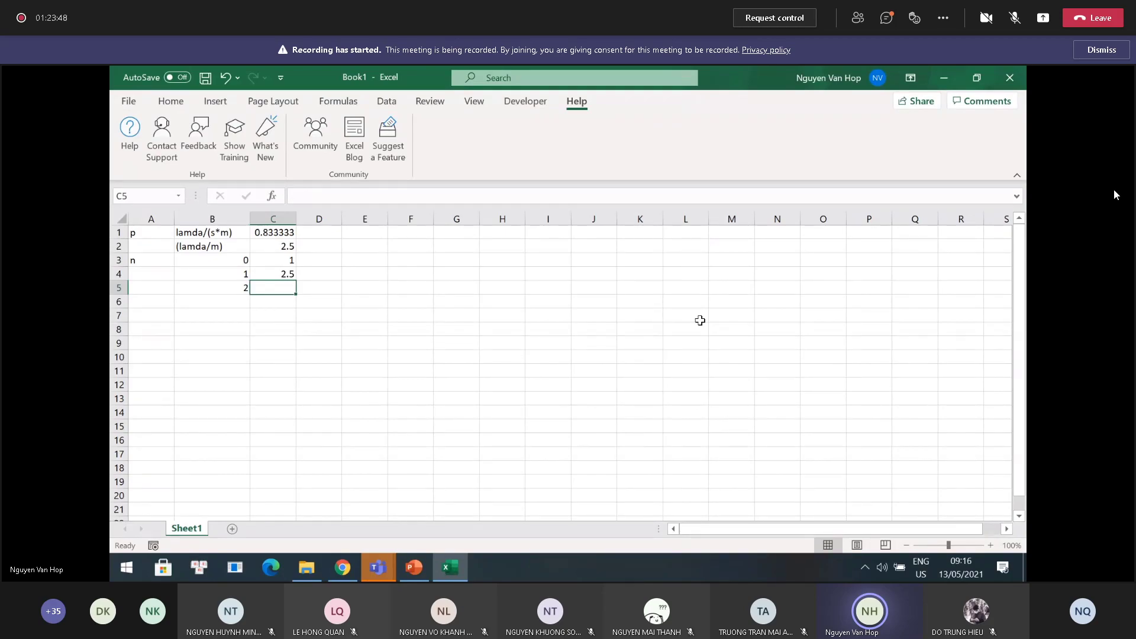
{"action": "type", "text": "="}
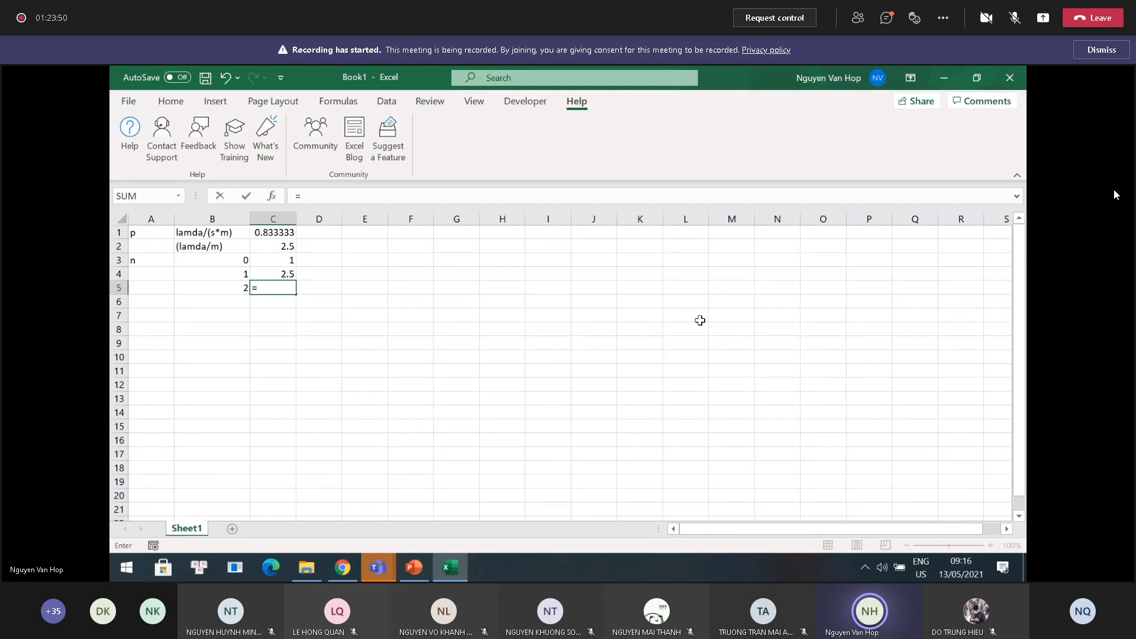
{"action": "left_click", "coordinate": [290, 247]}
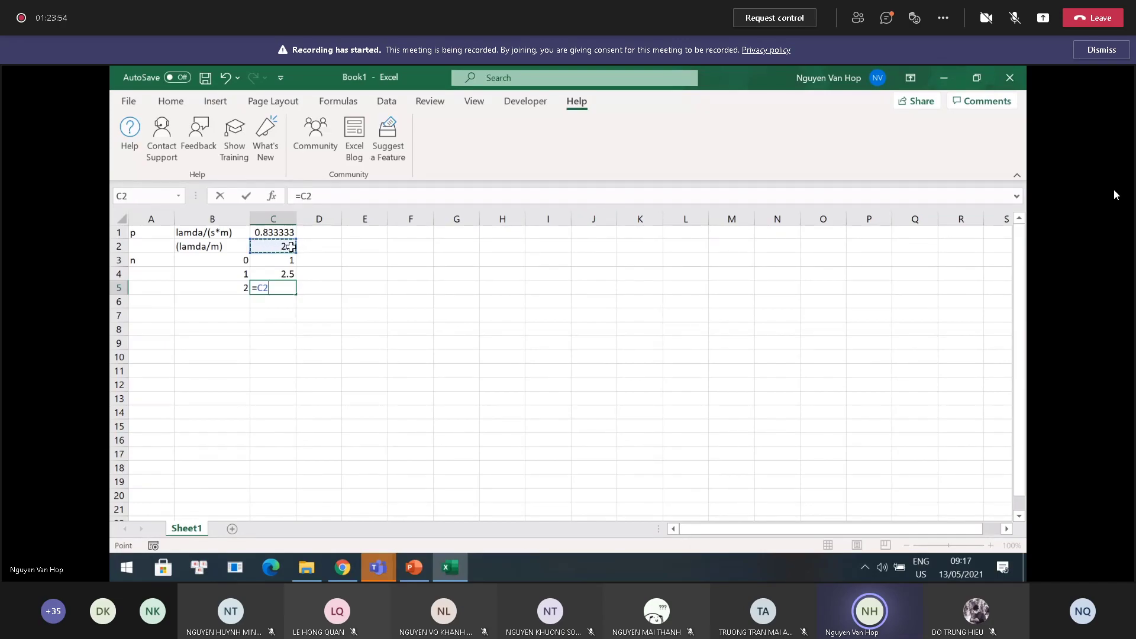
{"action": "key", "text": "BackSpace"}
{"action": "key", "text": "BackSpace"}
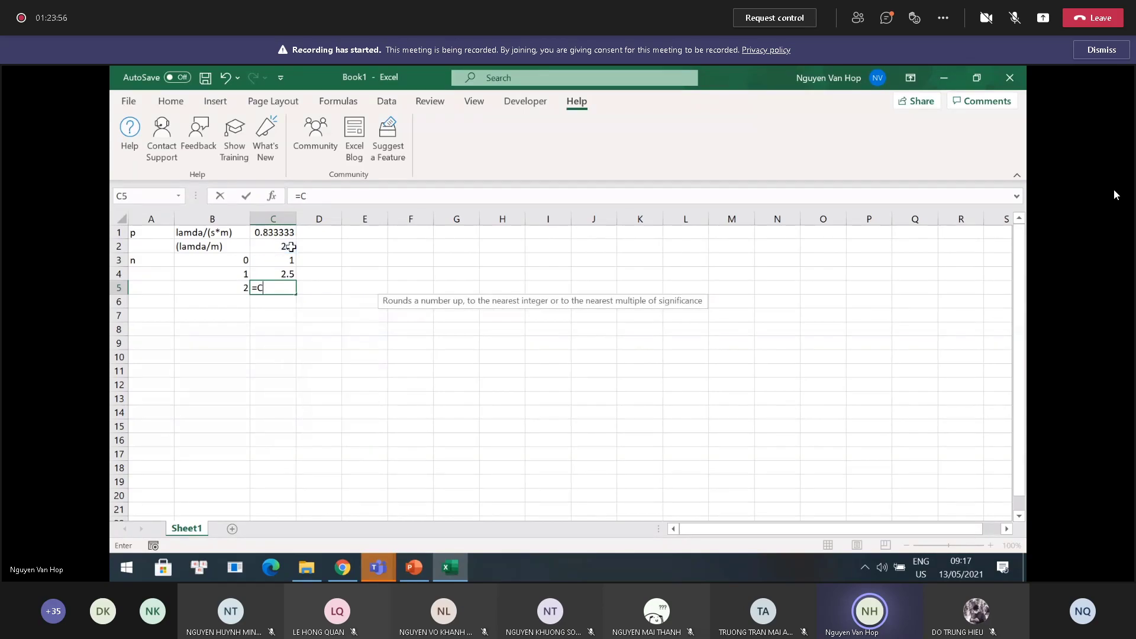
{"action": "type", "text": "("}
{"action": "left_click", "coordinate": [290, 246]}
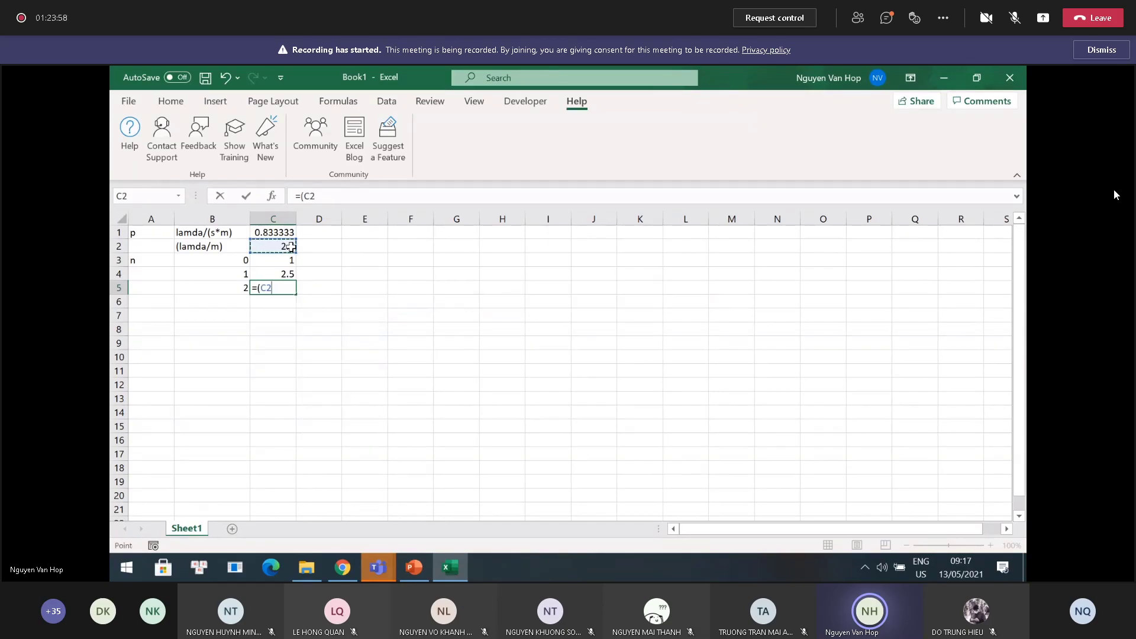
{"action": "type", "text": ")^2"}
{"action": "key", "text": "Return"}
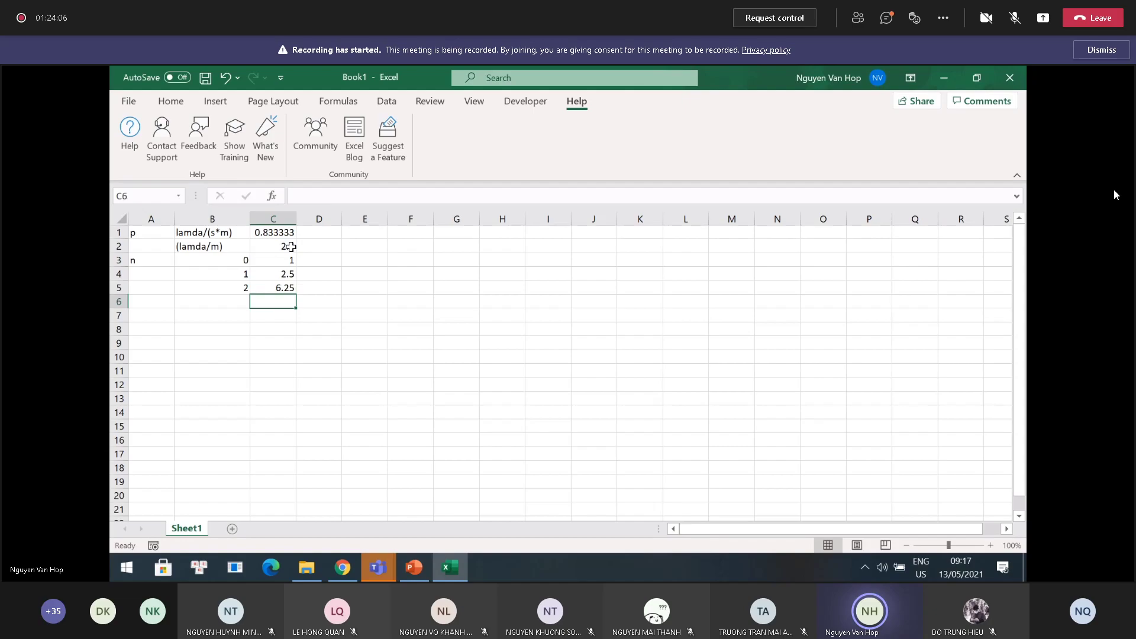
Check the Solution slide's factorials in PowerPoint, return to Excel, and enter the factorial value 1 in both D3 and D4
{"action": "key", "text": "alt+Tab"}
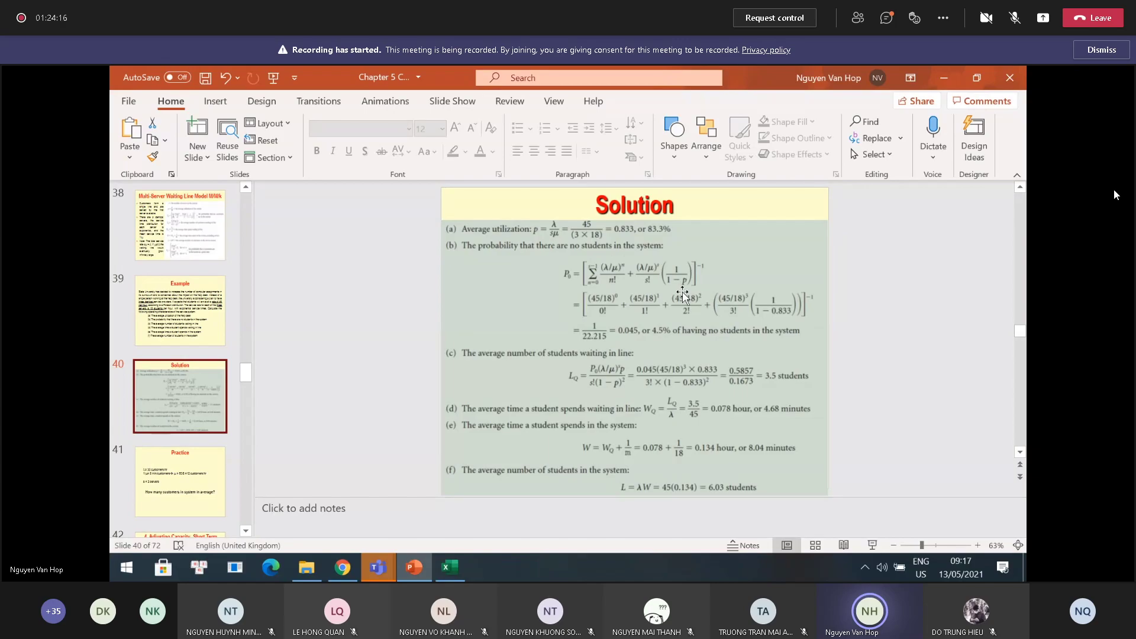
{"action": "key", "text": "alt+Tab"}
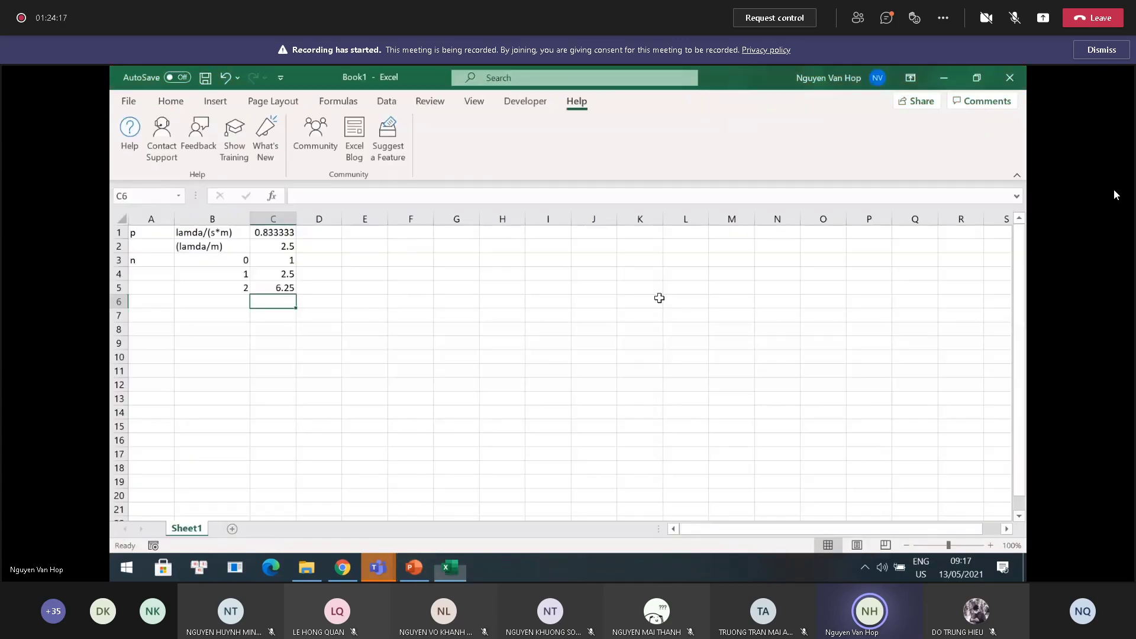
{"action": "left_click", "coordinate": [329, 286]}
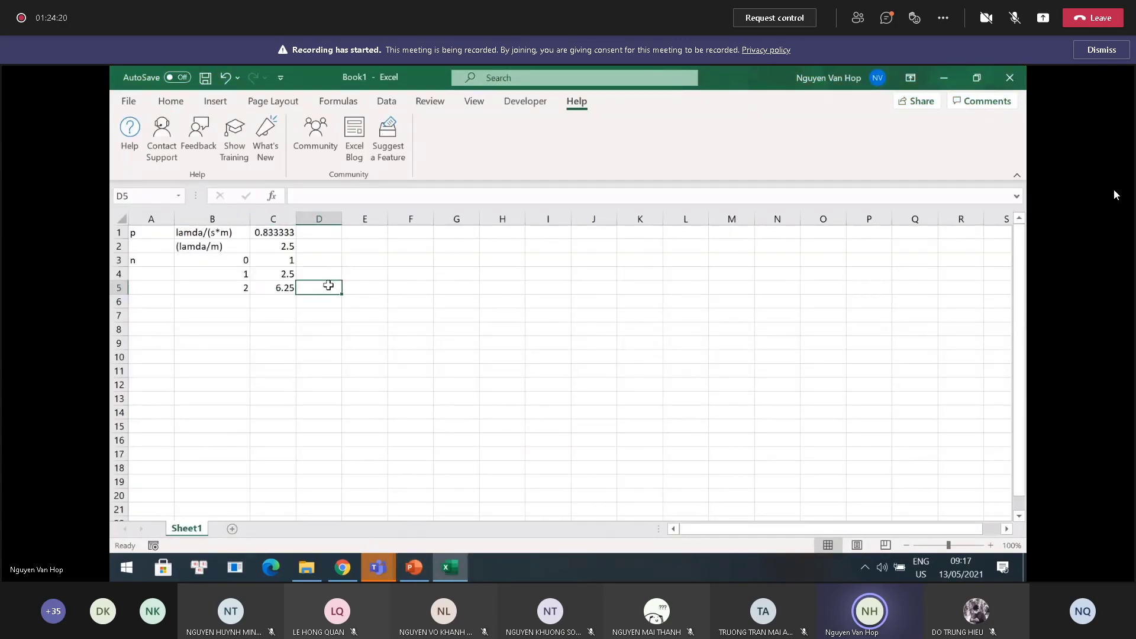
{"action": "key", "text": "Up"}
{"action": "key", "text": "Up"}
{"action": "type", "text": "1"}
{"action": "key", "text": "Return"}
{"action": "type", "text": "1"}
{"action": "key", "text": "Return"}
Enter the factorial formula =fact(2) in cell D5 for n = 2
{"action": "type", "text": "=f"}
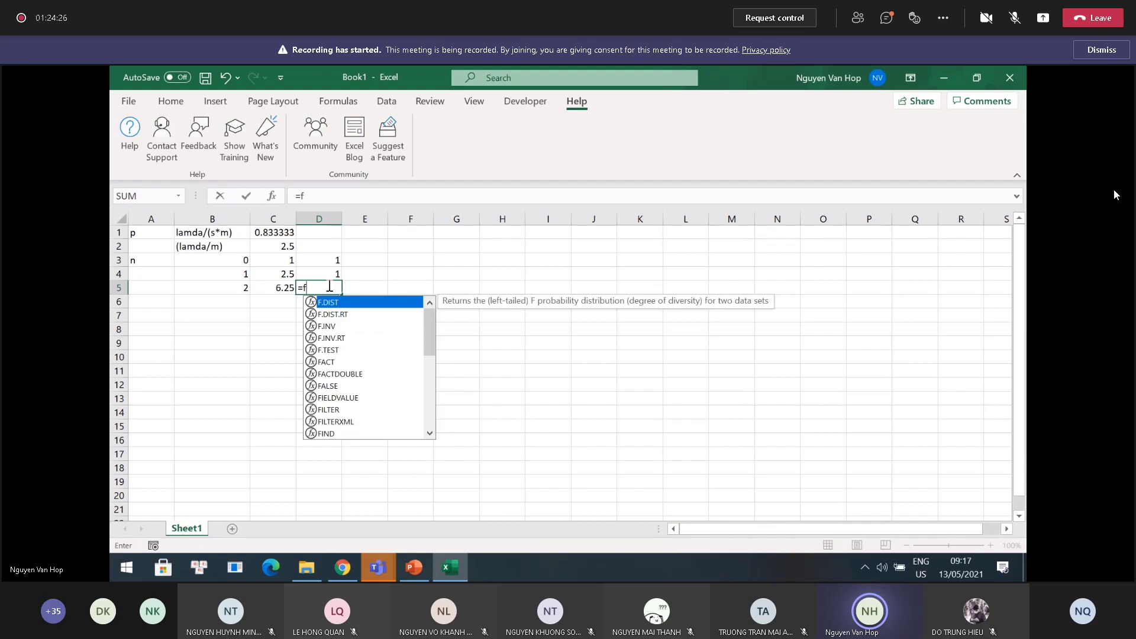
{"action": "type", "text": "act(b5)"}
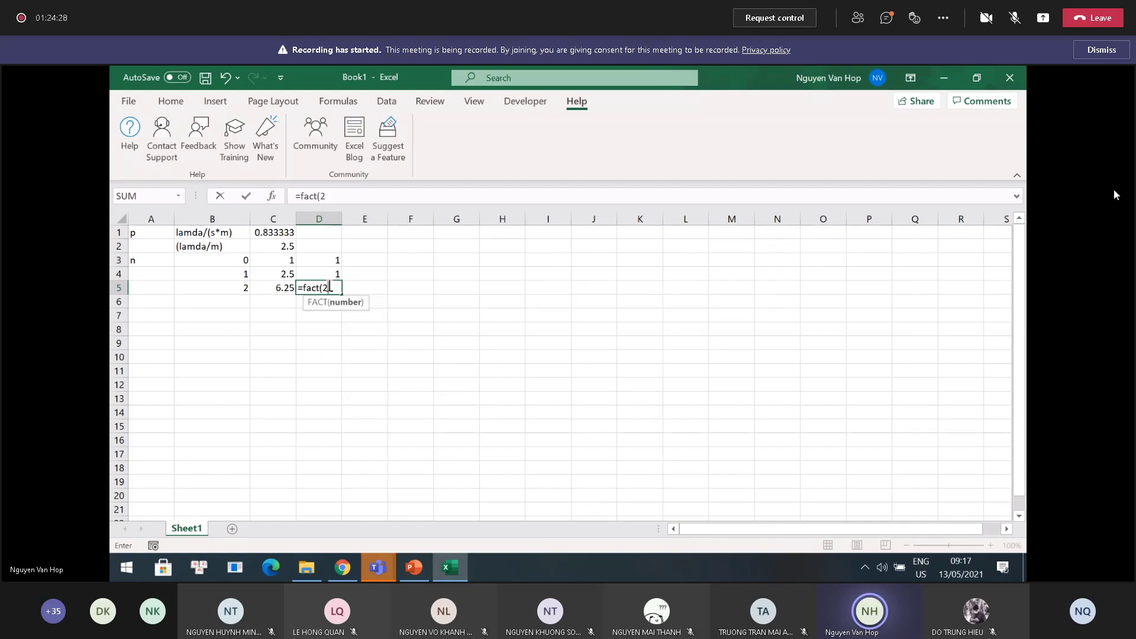
{"action": "key", "text": "Return"}
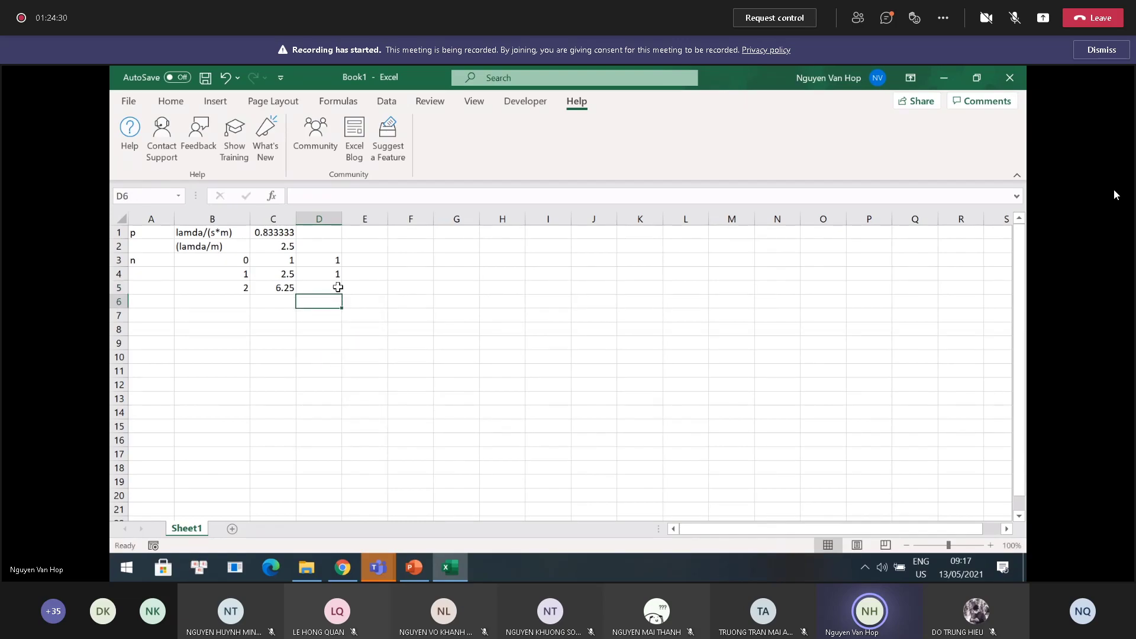
Check the Solution slide in PowerPoint, return to Excel, and calculate =C3/D3 in E3, copied down through E5
{"action": "left_click", "coordinate": [369, 284]}
{"action": "key", "text": "alt+Tab"}
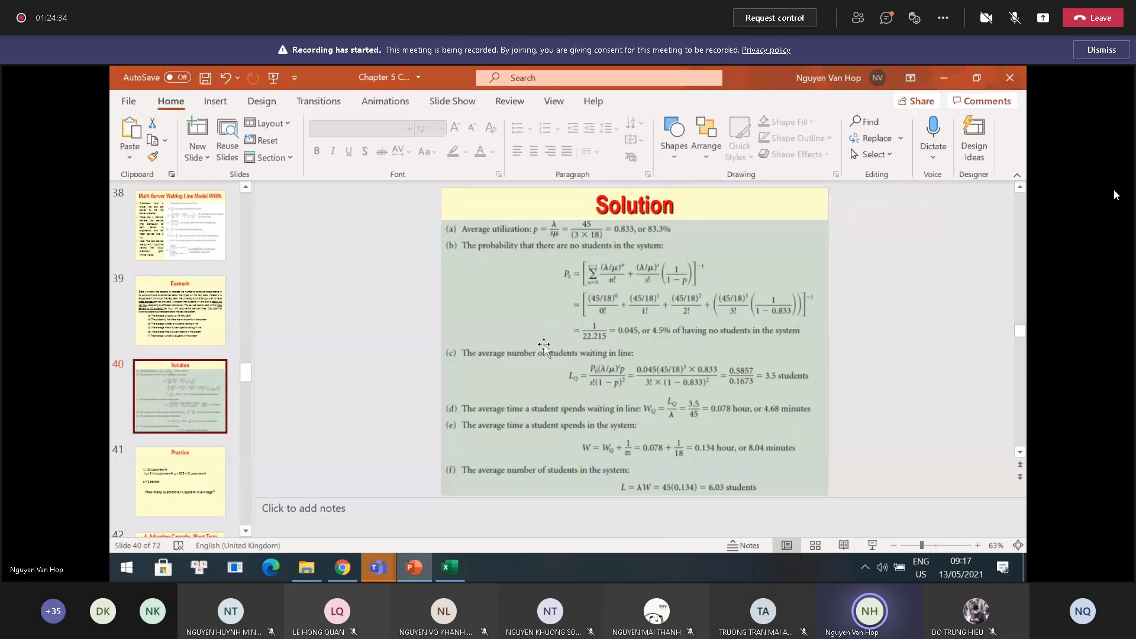
{"action": "key", "text": "alt+Tab"}
{"action": "key", "text": "Up"}
{"action": "key", "text": "Up"}
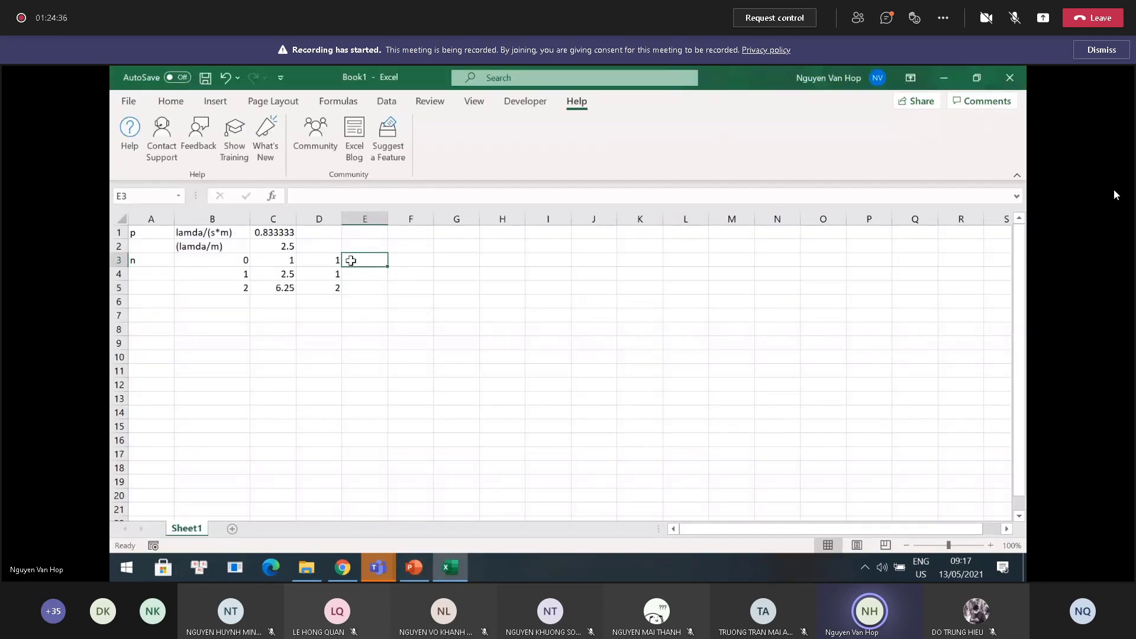
{"action": "type", "text": "="}
{"action": "left_click", "coordinate": [284, 260]}
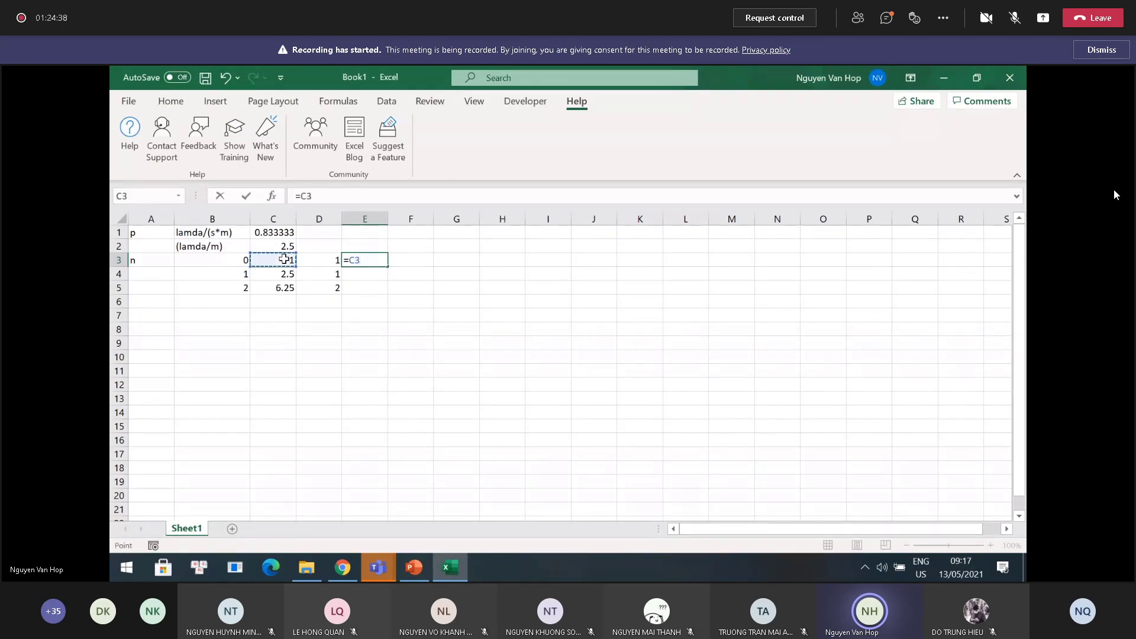
{"action": "type", "text": "/"}
{"action": "left_click", "coordinate": [317, 259]}
{"action": "key", "text": "Return"}
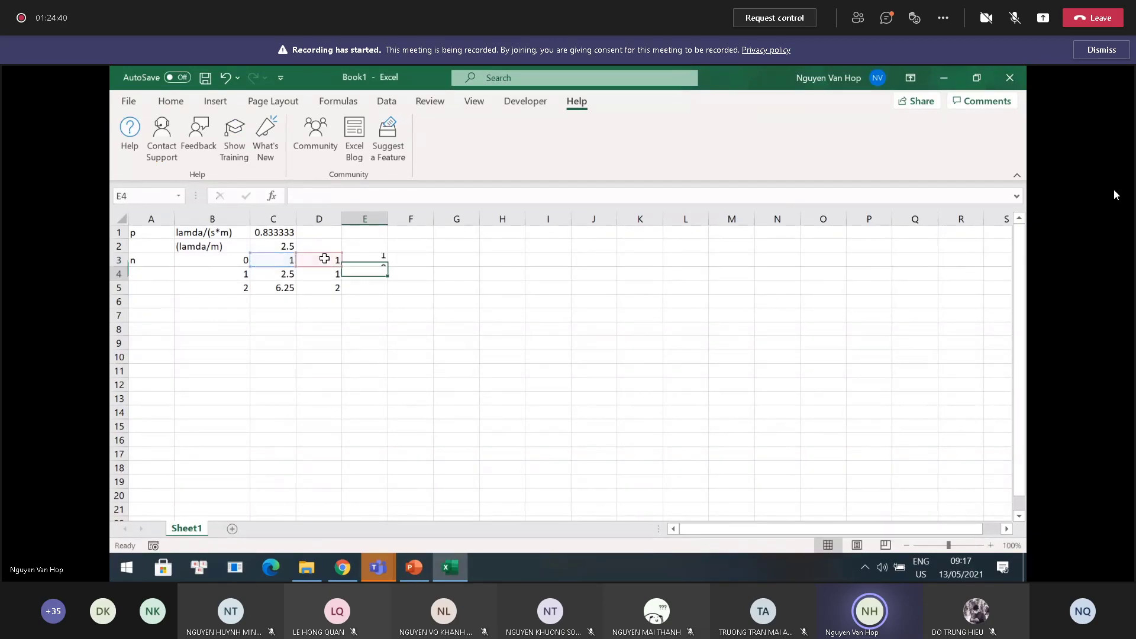
{"action": "left_click", "coordinate": [387, 261]}
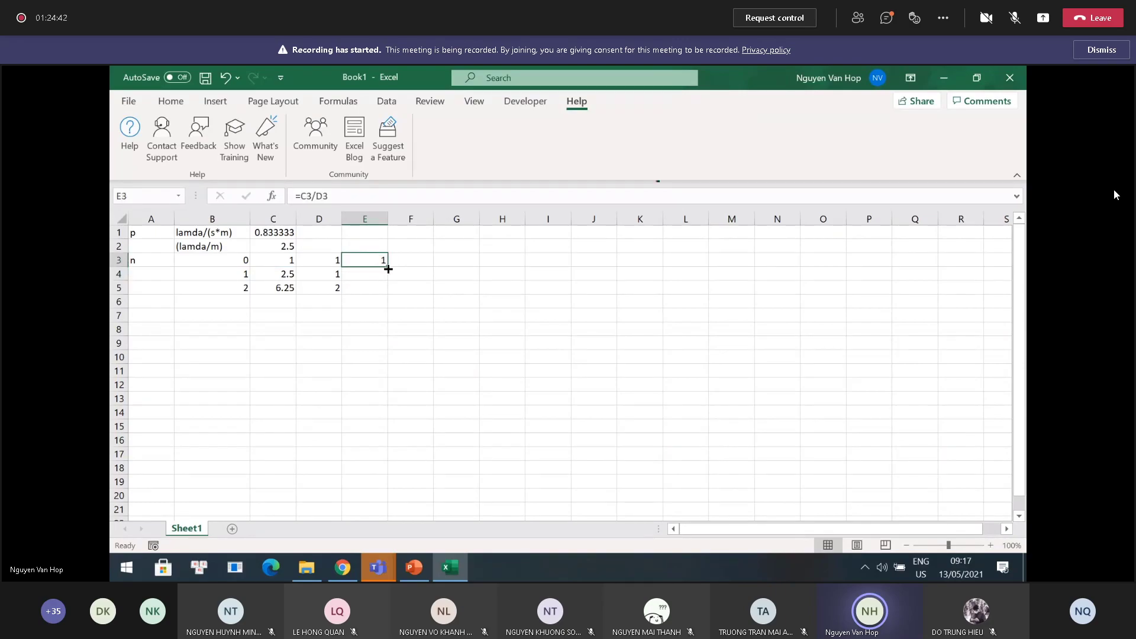
{"action": "left_click_drag", "start_coordinate": [388, 267], "coordinate": [383, 297]}
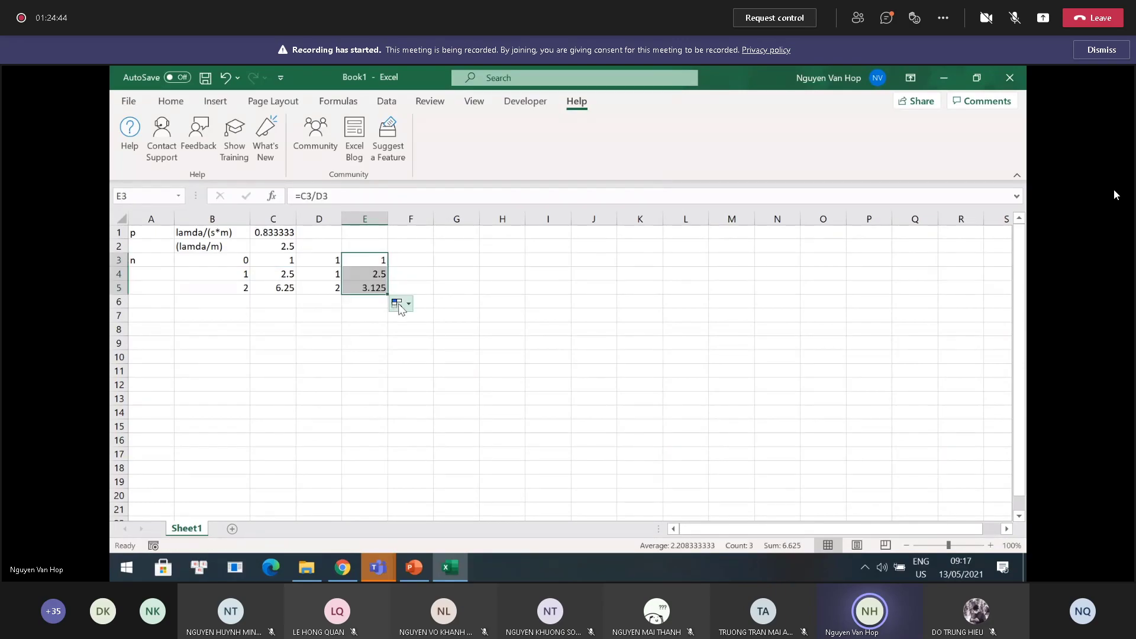
Calculate the sum of the terms E3:E5 in cell F6
{"action": "left_click", "coordinate": [421, 306]}
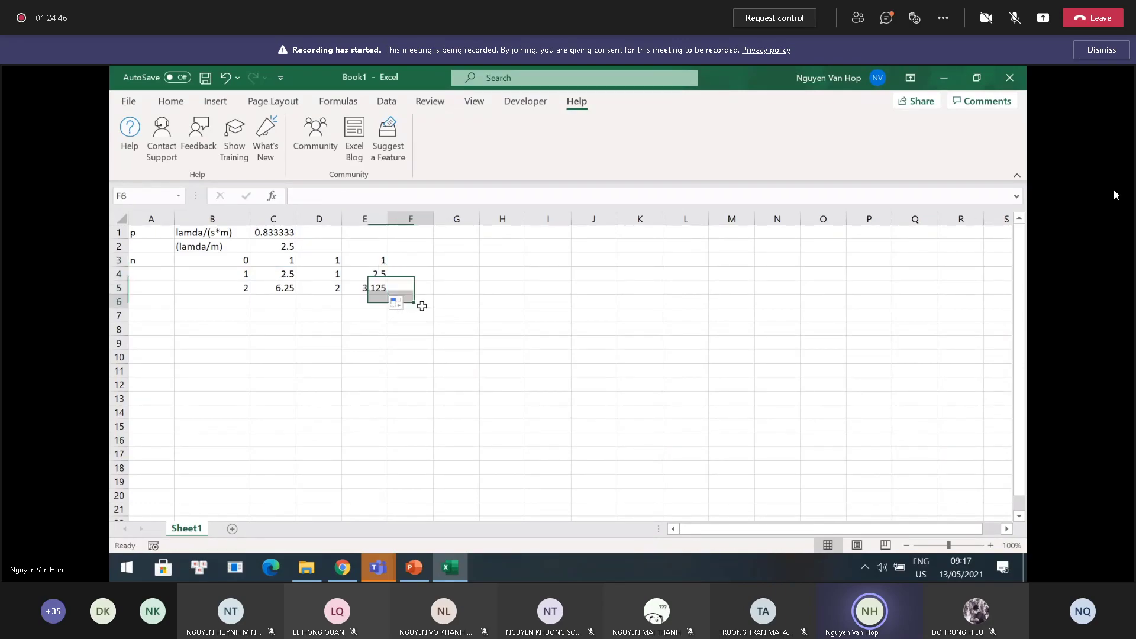
{"action": "type", "text": "="}
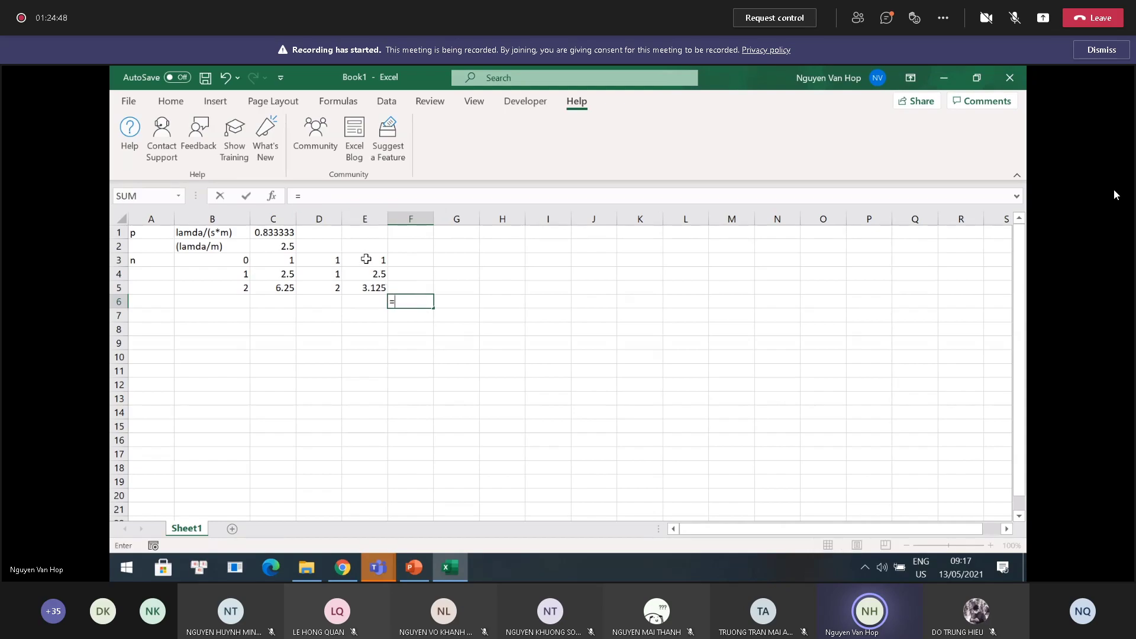
{"action": "type", "text": "sum("}
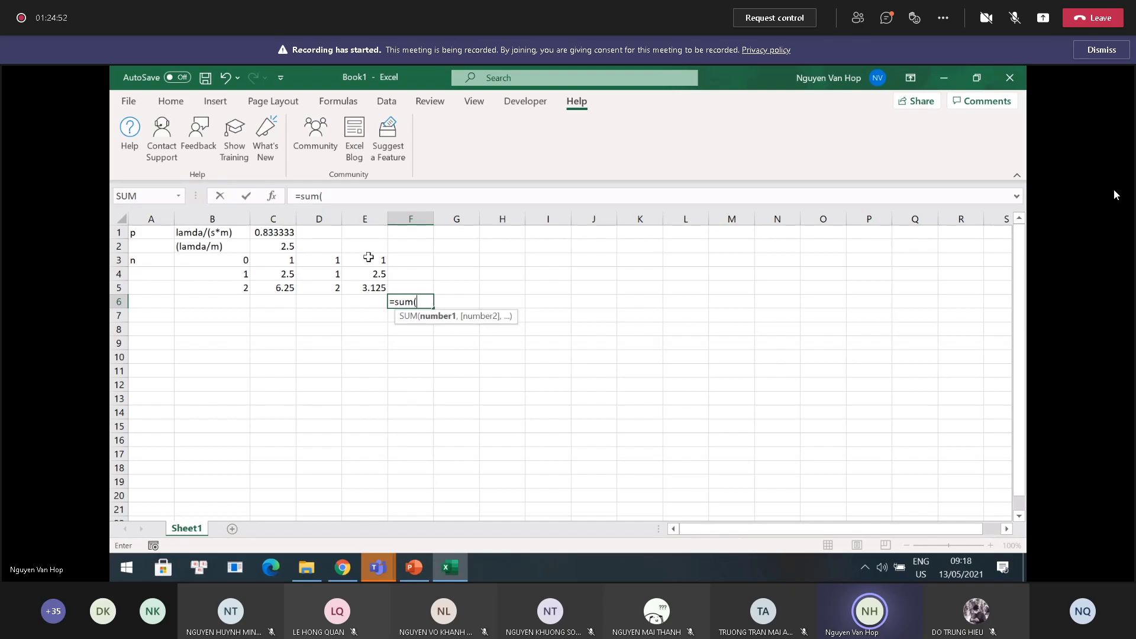
{"action": "left_click_drag", "start_coordinate": [367, 259], "coordinate": [372, 285]}
{"action": "type", "text": ")"}
{"action": "key", "text": "Return"}
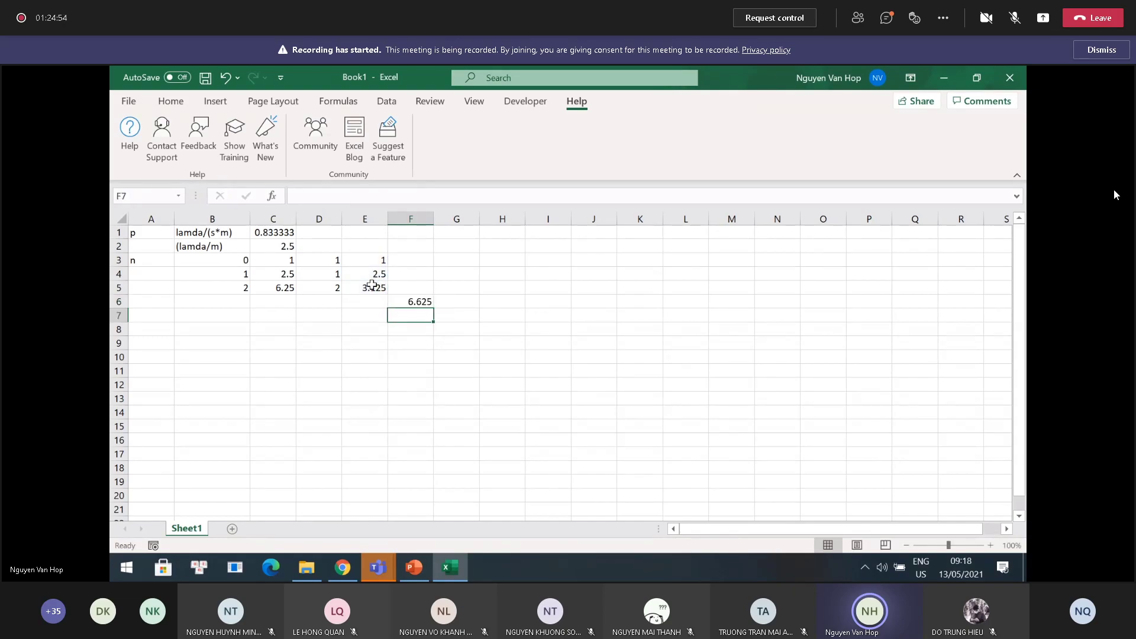
Check the Solution slide in PowerPoint, return to Excel, and correct the n = 3 power formula in C6 to =(C2)^B6
{"action": "key", "text": "alt+Tab"}
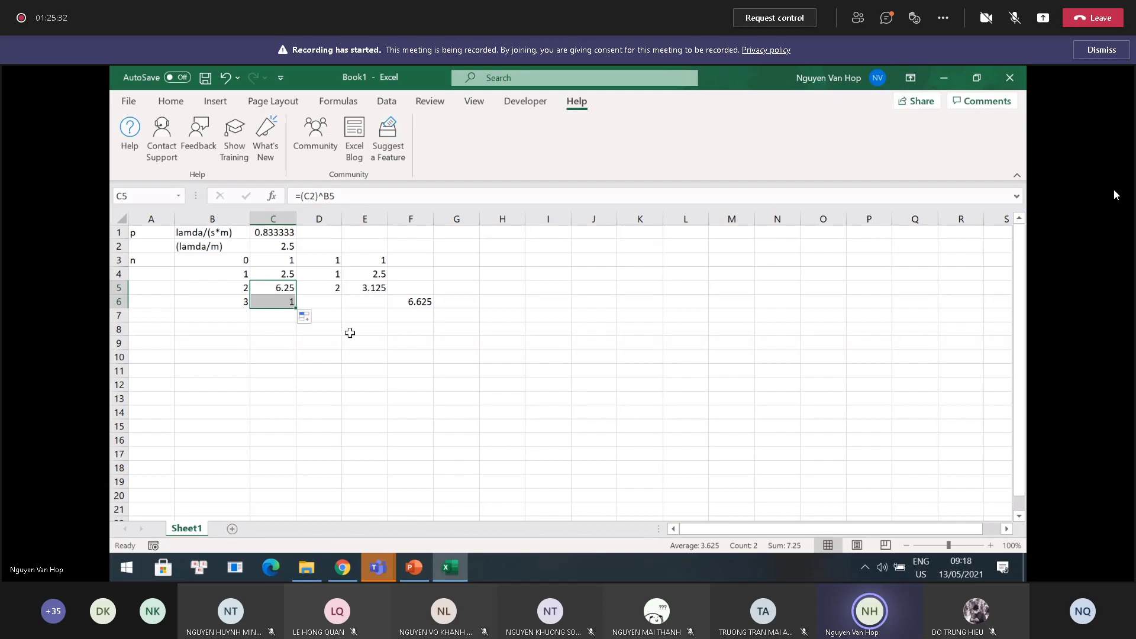
{"action": "left_click", "coordinate": [286, 302]}
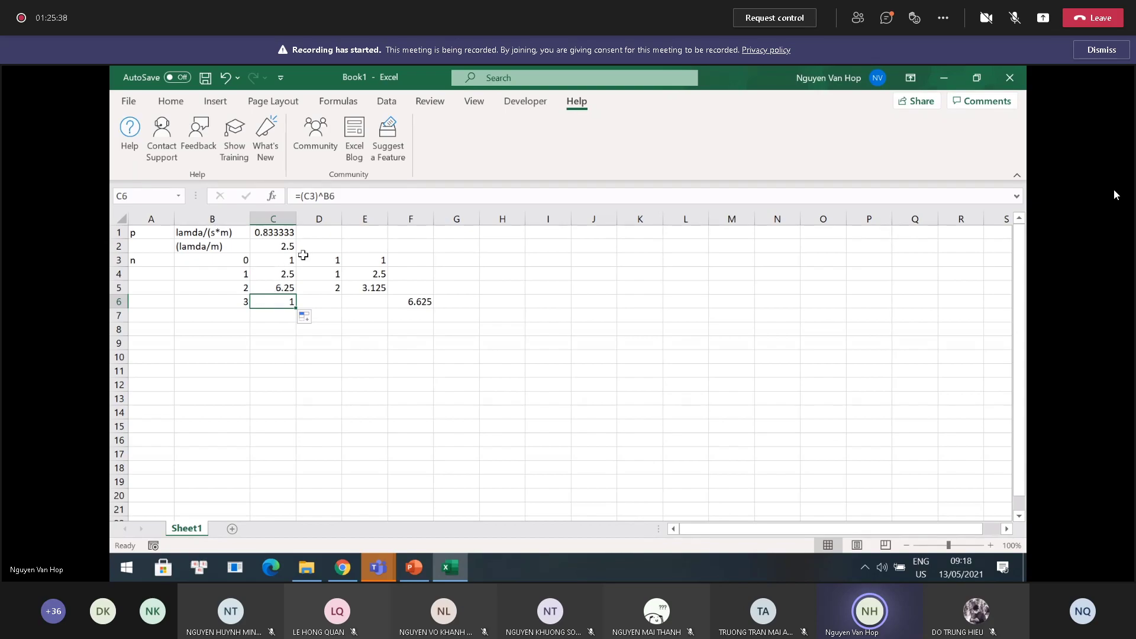
{"action": "left_click", "coordinate": [317, 194]}
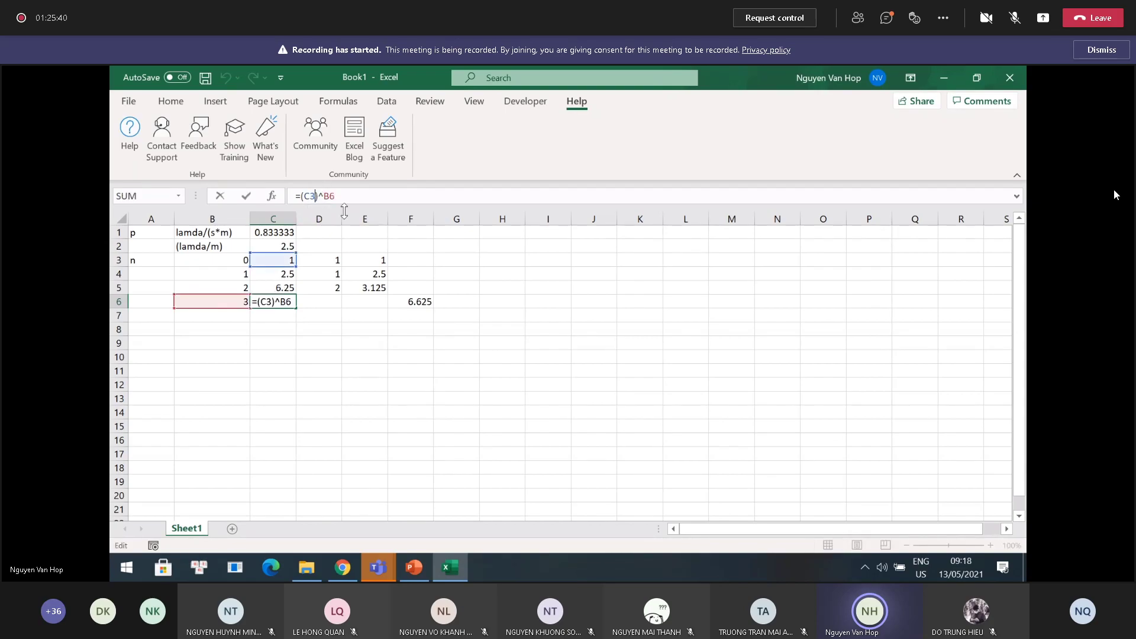
{"action": "key", "text": "BackSpace"}
{"action": "type", "text": "2"}
{"action": "key", "text": "Return"}
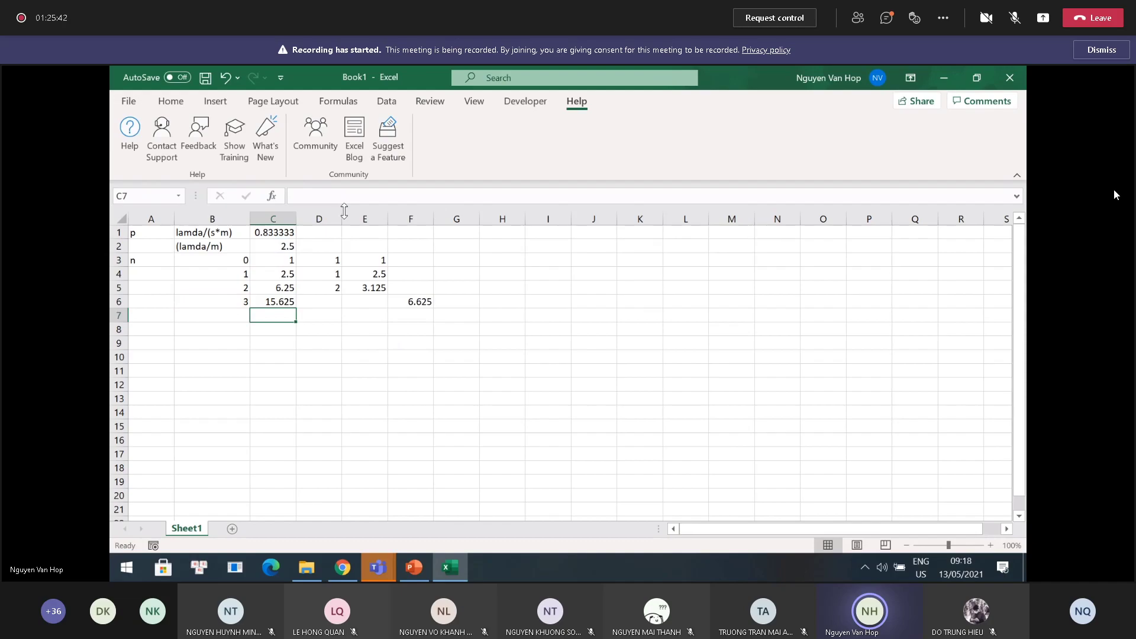
Check the last term of the P0 formula in PowerPoint, return to Excel, and enter =1/(1-C1) in D6
{"action": "key", "text": "alt+Tab"}
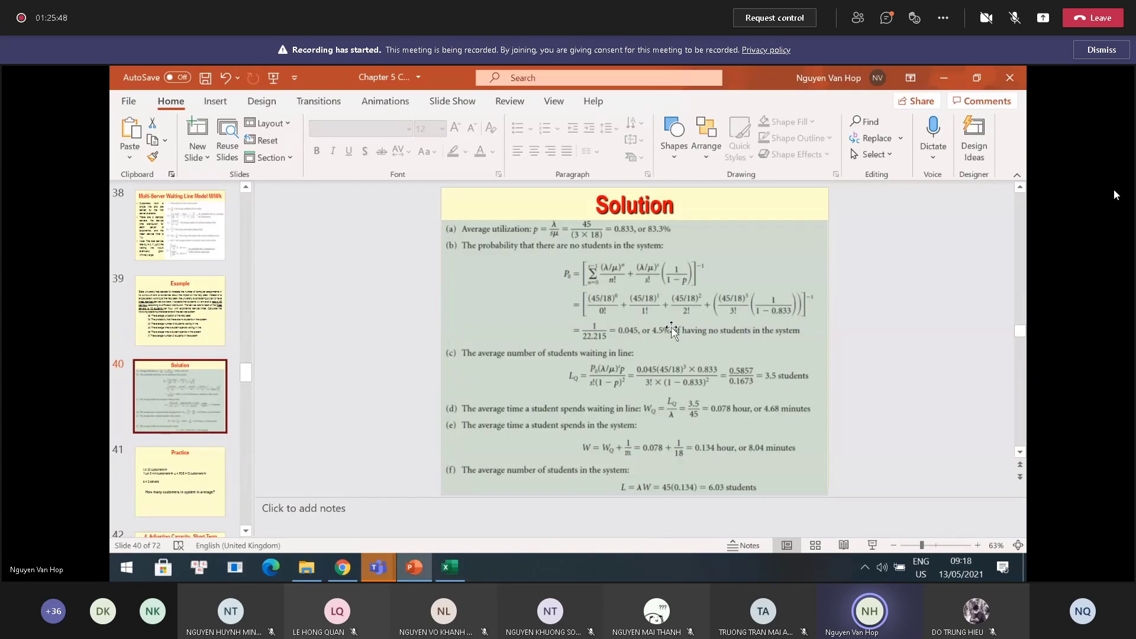
{"action": "key", "text": "alt"}
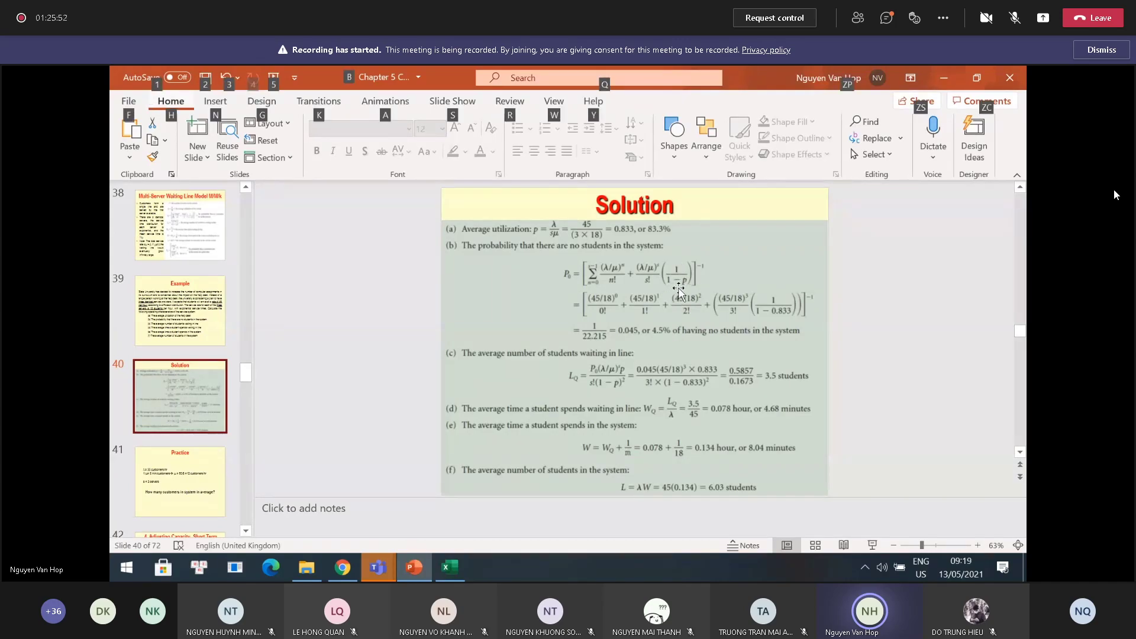
{"action": "key", "text": "alt+Tab"}
{"action": "key", "text": "Up"}
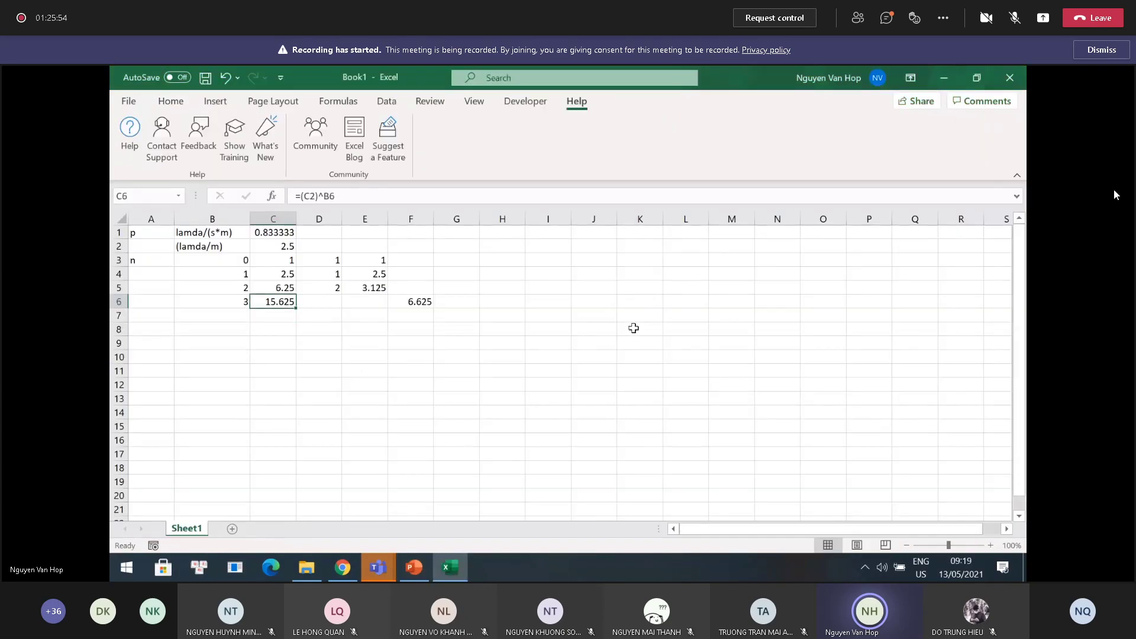
{"action": "key", "text": "Right"}
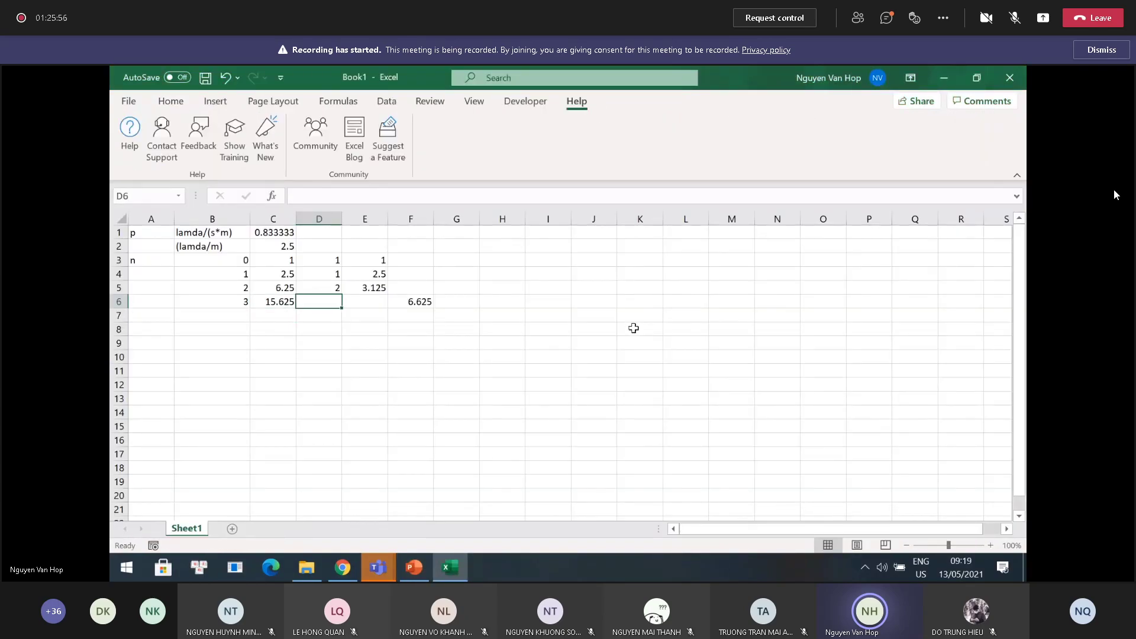
{"action": "type", "text": "="}
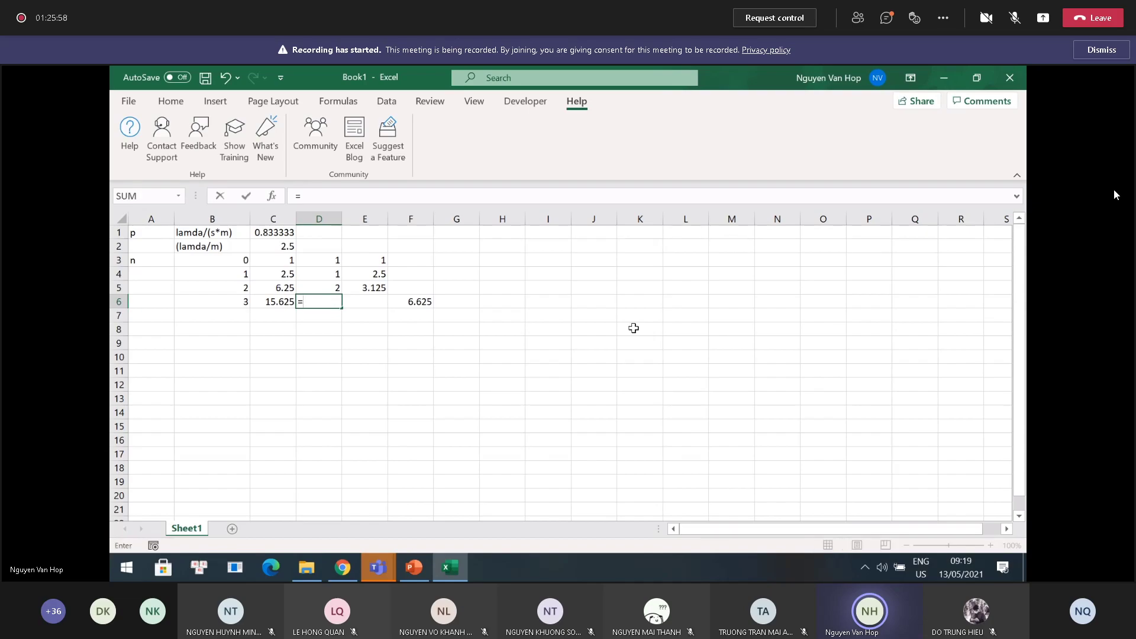
{"action": "type", "text": "1/(1-"}
{"action": "left_click", "coordinate": [285, 232]}
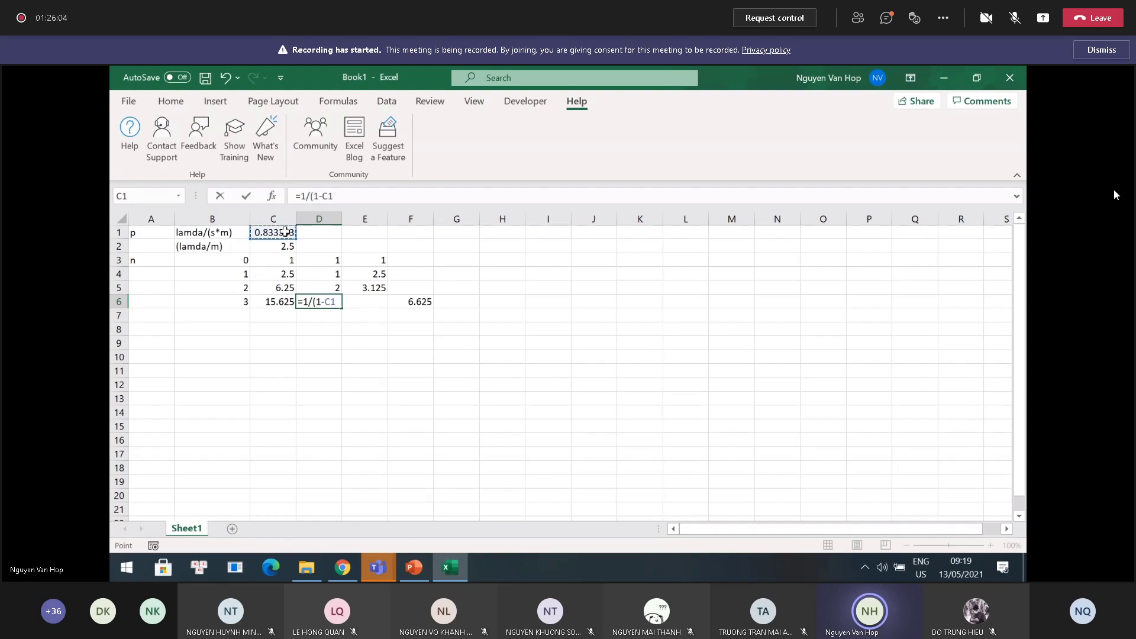
{"action": "type", "text": ")"}
{"action": "key", "text": "Return"}
Multiply the n = 3 power term by its utilization factor with the formula =C6*D6 in E6
{"action": "key", "text": "Up"}
{"action": "key", "text": "Right"}
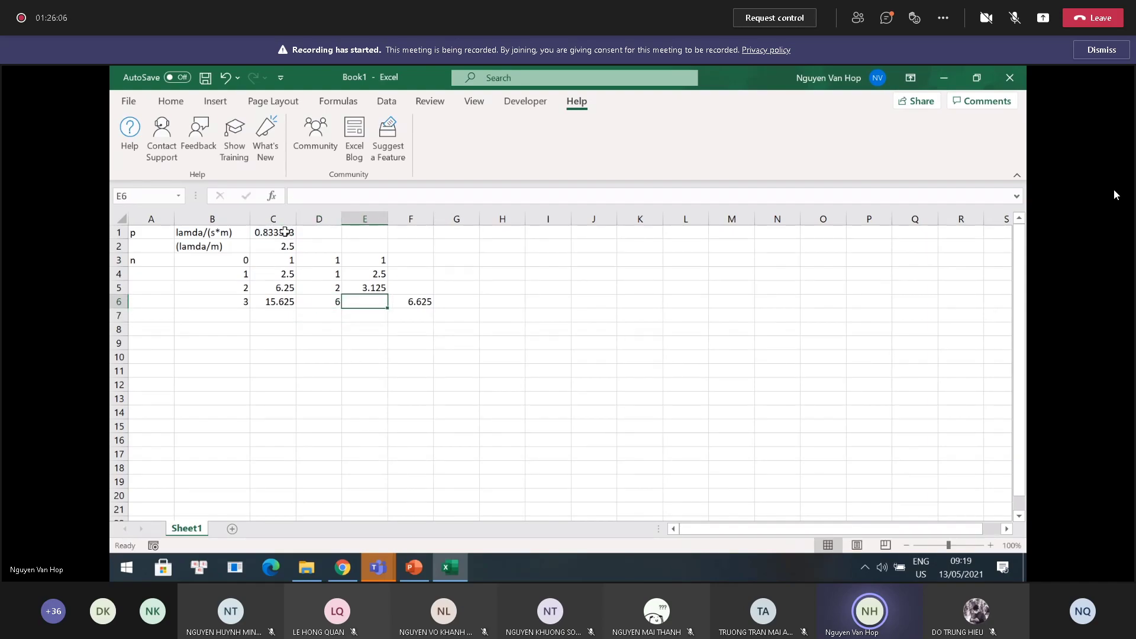
{"action": "type", "text": "="}
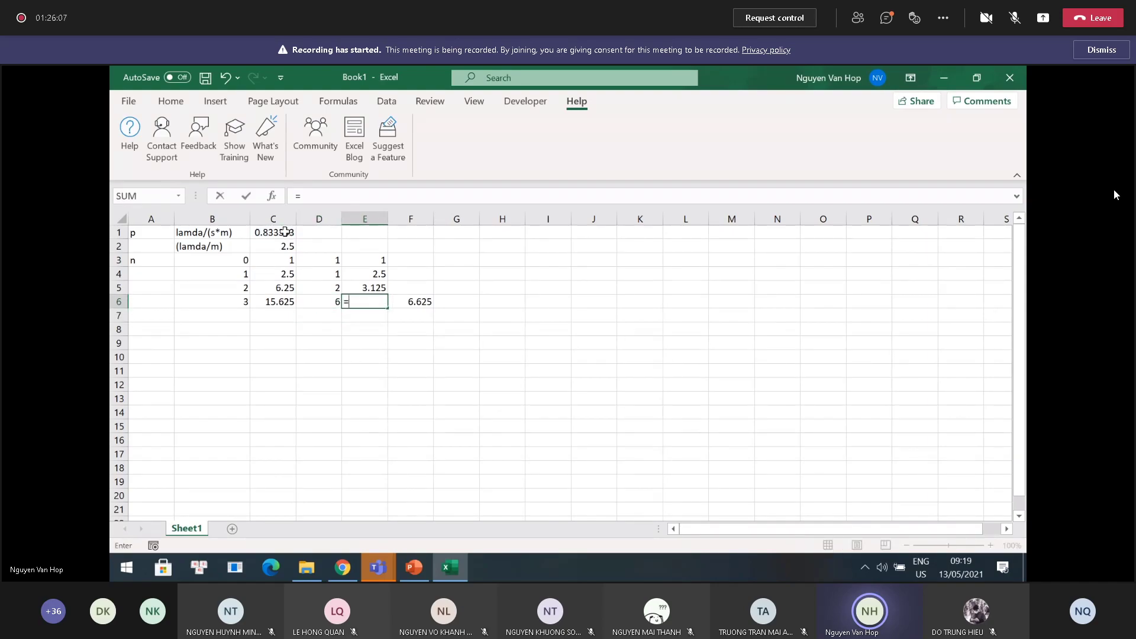
{"action": "left_click", "coordinate": [279, 304]}
{"action": "type", "text": "*"}
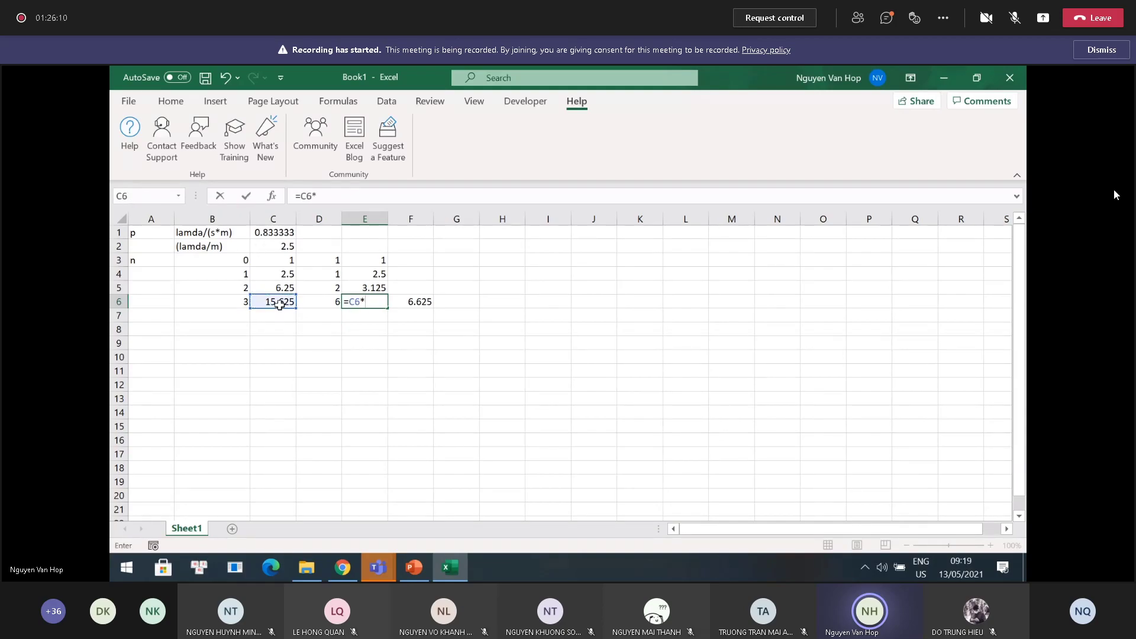
{"action": "left_click", "coordinate": [323, 304]}
{"action": "key", "text": "Return"}
Add the last term and the summed terms with the formula =E6+F6 in cell G6
{"action": "key", "text": "Up"}
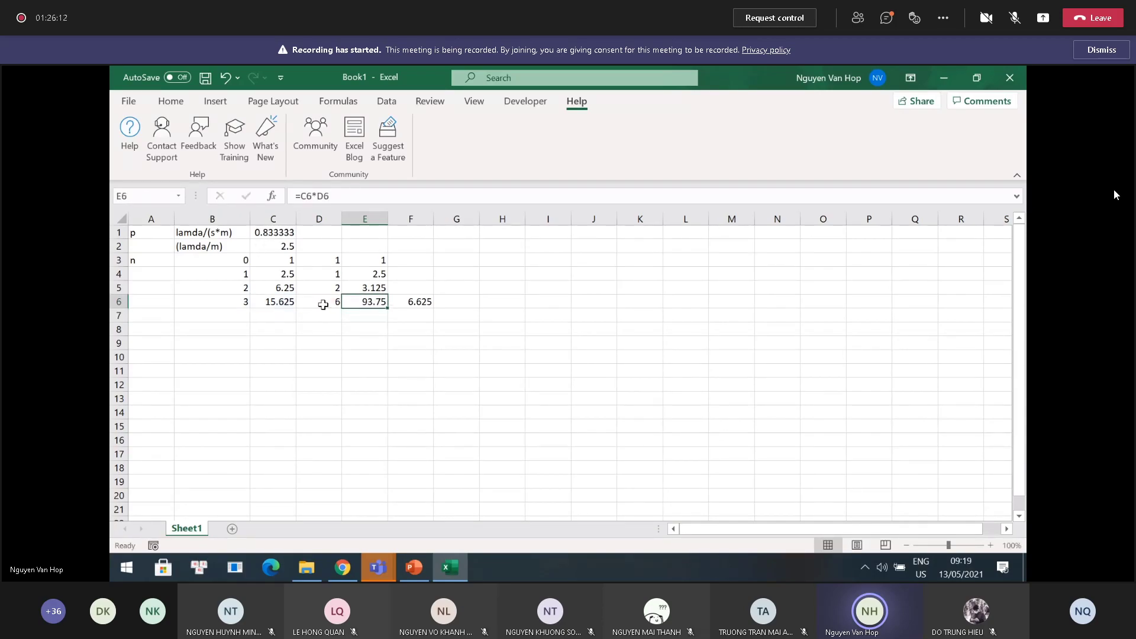
{"action": "key", "text": "Right"}
{"action": "key", "text": "Right"}
{"action": "type", "text": "="}
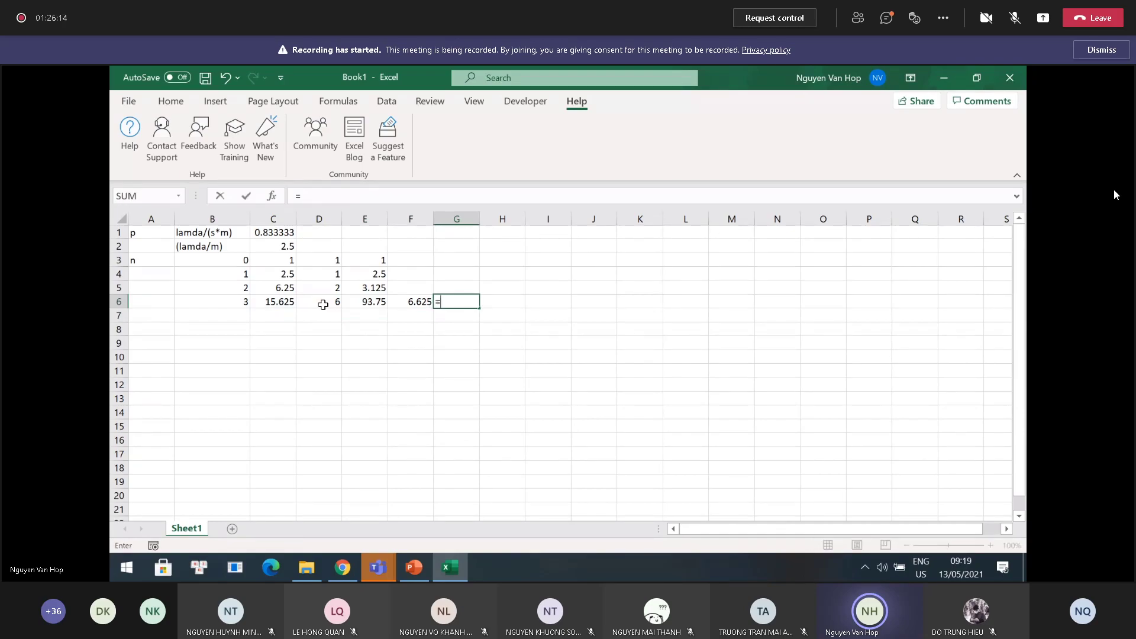
{"action": "left_click", "coordinate": [375, 305]}
{"action": "type", "text": "+"}
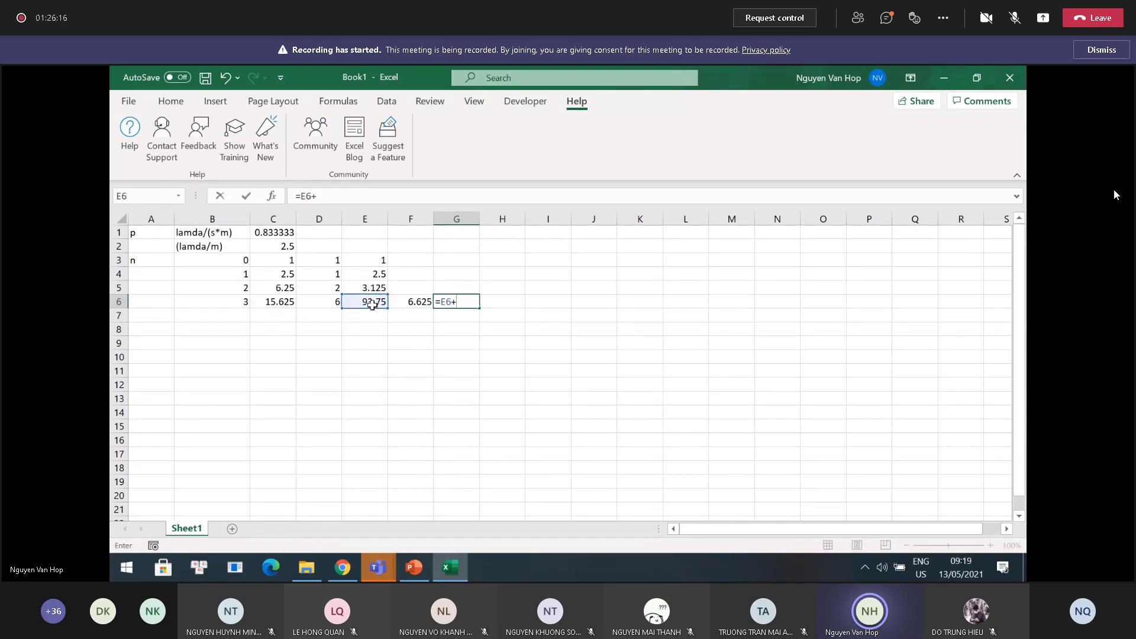
{"action": "left_click", "coordinate": [409, 303]}
{"action": "key", "text": "Return"}
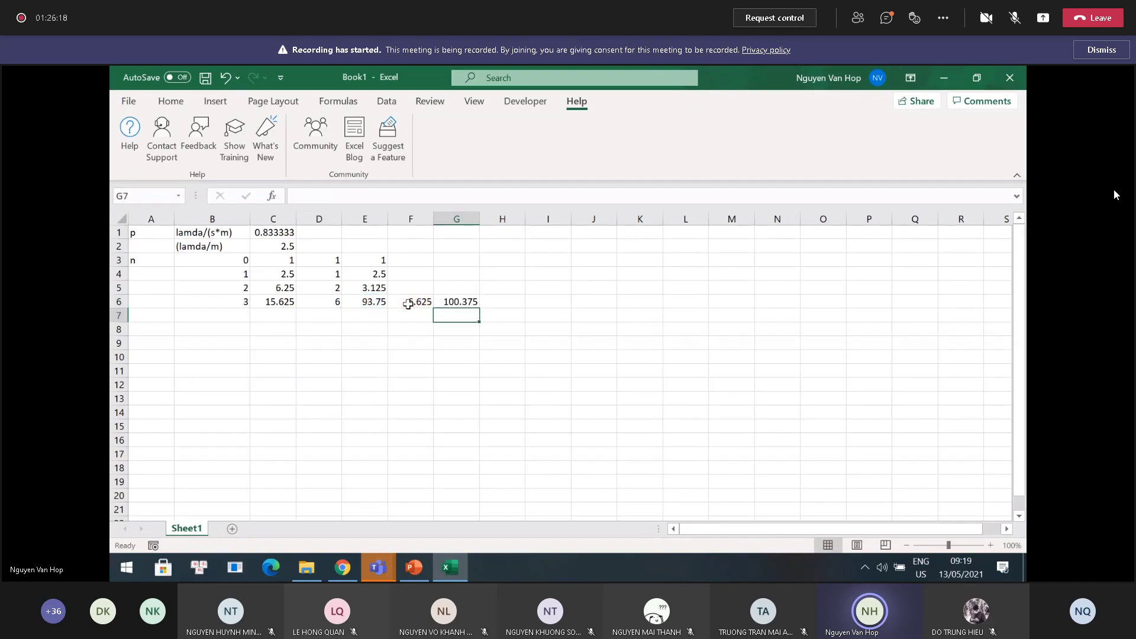
Calculate the empty-system probability as the reciprocal of the total, with the formula =1/G6 in H6
{"action": "key", "text": "Up"}
{"action": "key", "text": "Right"}
{"action": "type", "text": "="}
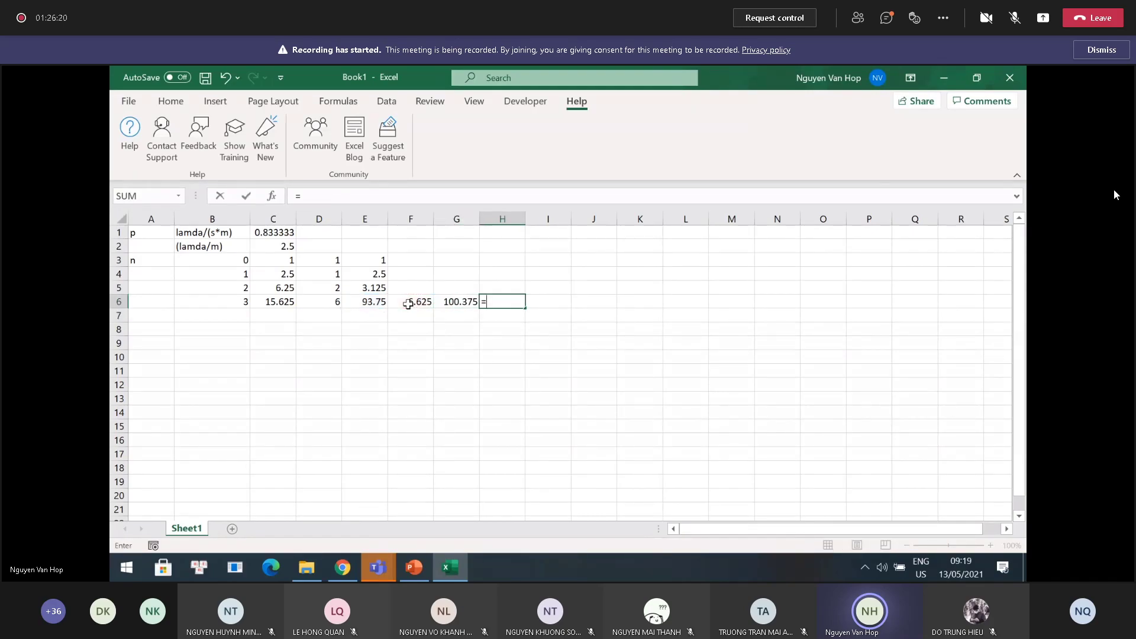
{"action": "left_click", "coordinate": [461, 303]}
{"action": "key", "text": "BackSpace"}
{"action": "key", "text": "BackSpace"}
{"action": "type", "text": "1/"}
{"action": "left_click", "coordinate": [461, 303]}
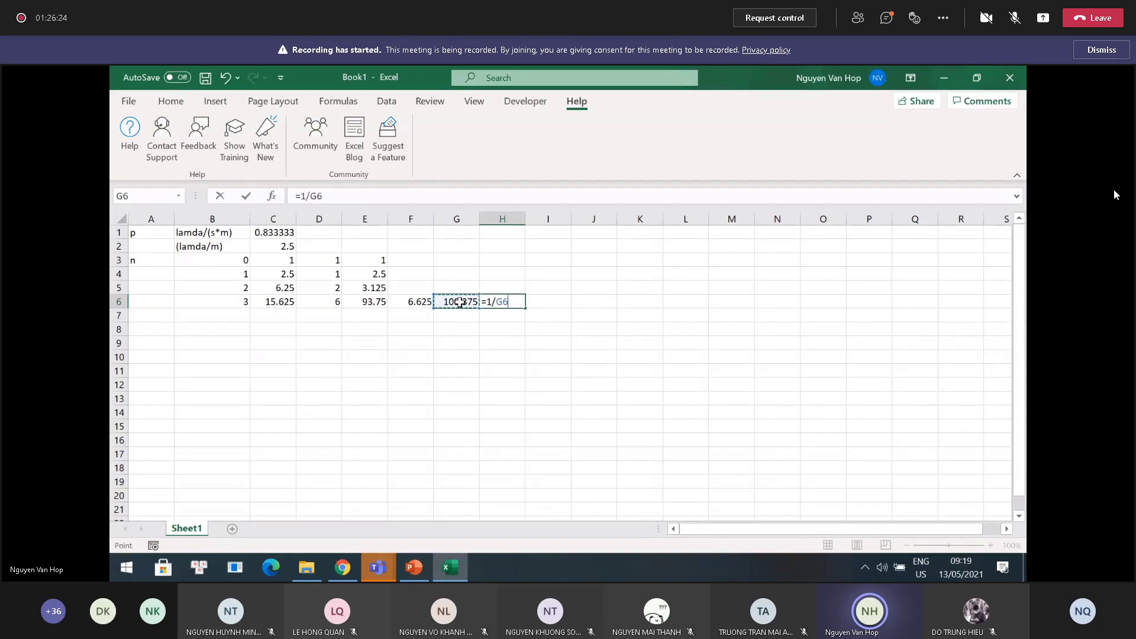
{"action": "key", "text": "Return"}
Compare the Excel calculation with the P0 formula on the Solution slide in PowerPoint
{"action": "key", "text": "alt+Tab"}
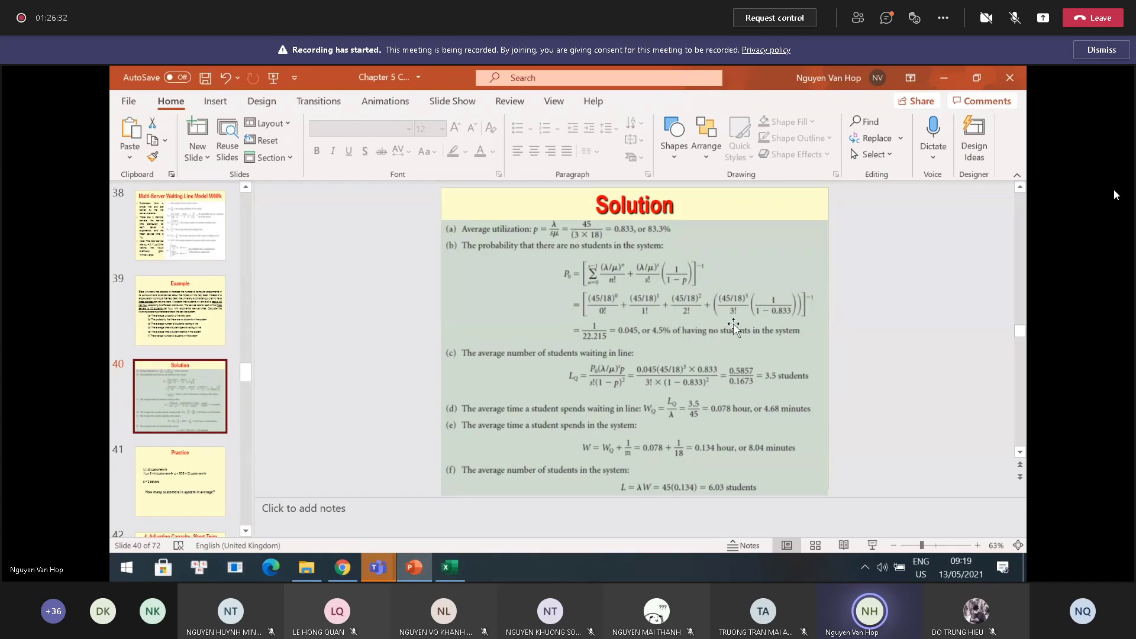
{"action": "key", "text": "alt+Tab"}
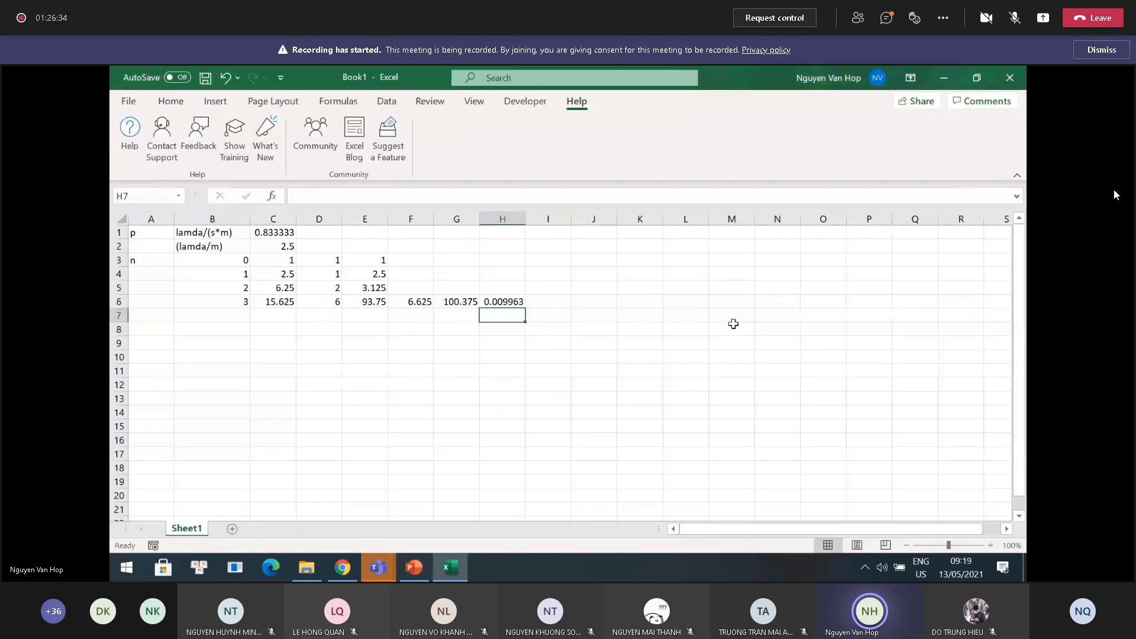
{"action": "key", "text": "alt+Tab"}
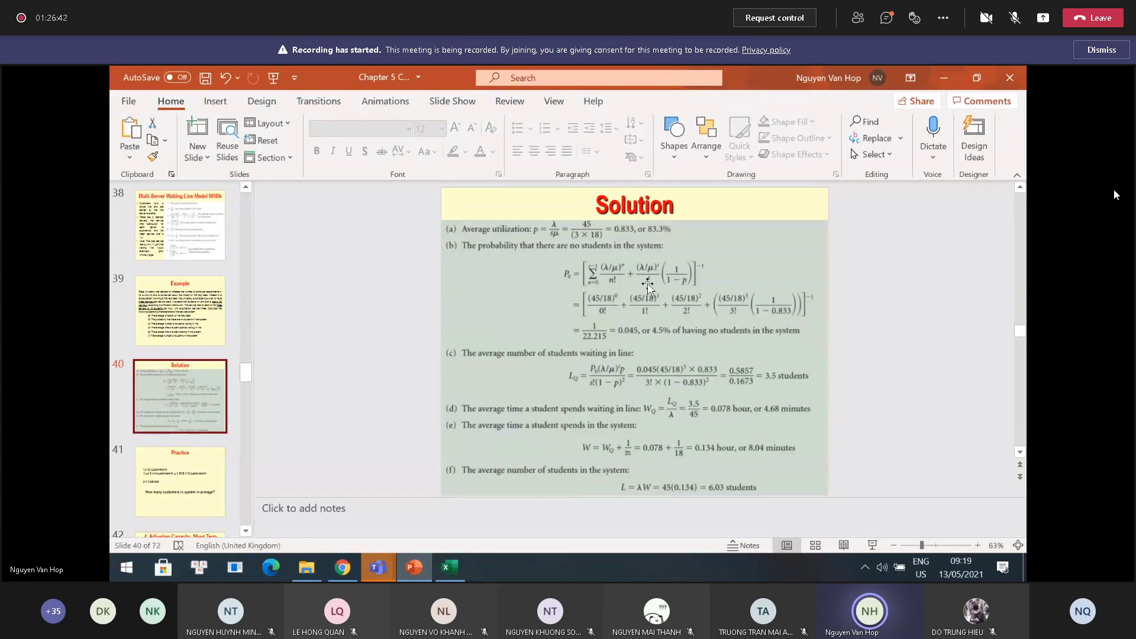
Switch to Excel and replace the product formula in E6 by filling the division formula down from E5
{"action": "key", "text": "alt+Tab"}
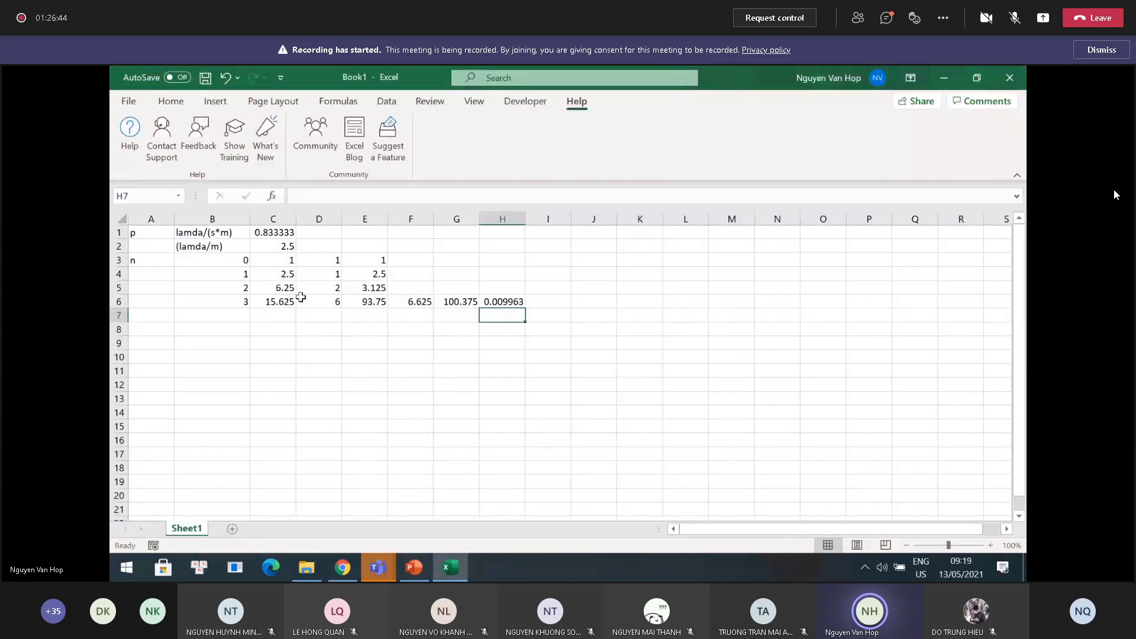
{"action": "left_click", "coordinate": [277, 303]}
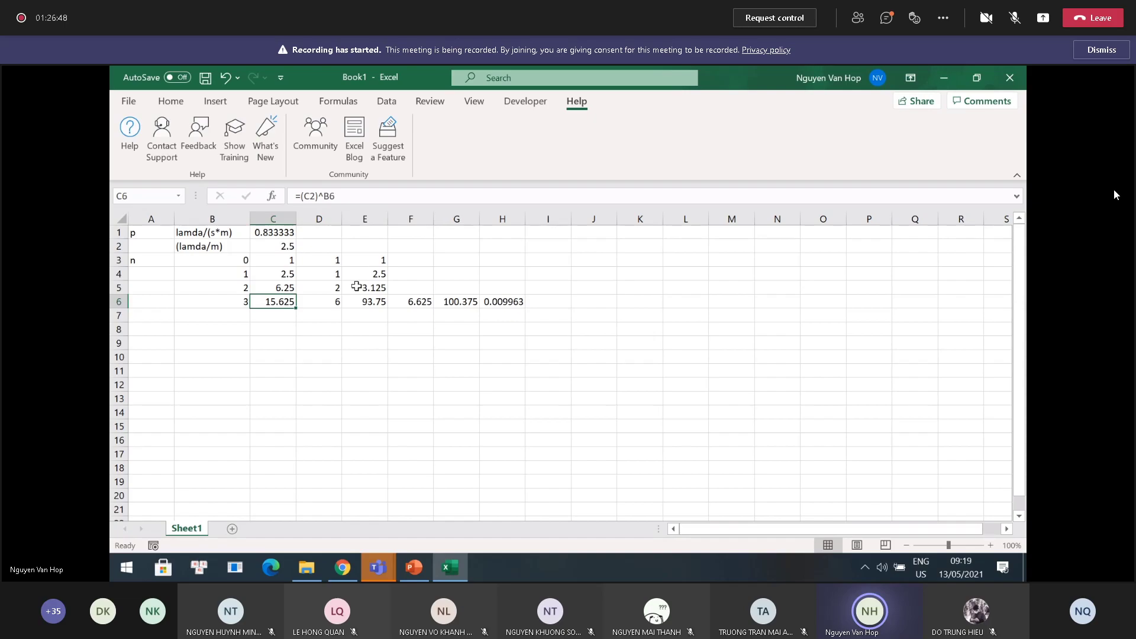
{"action": "left_click", "coordinate": [336, 303]}
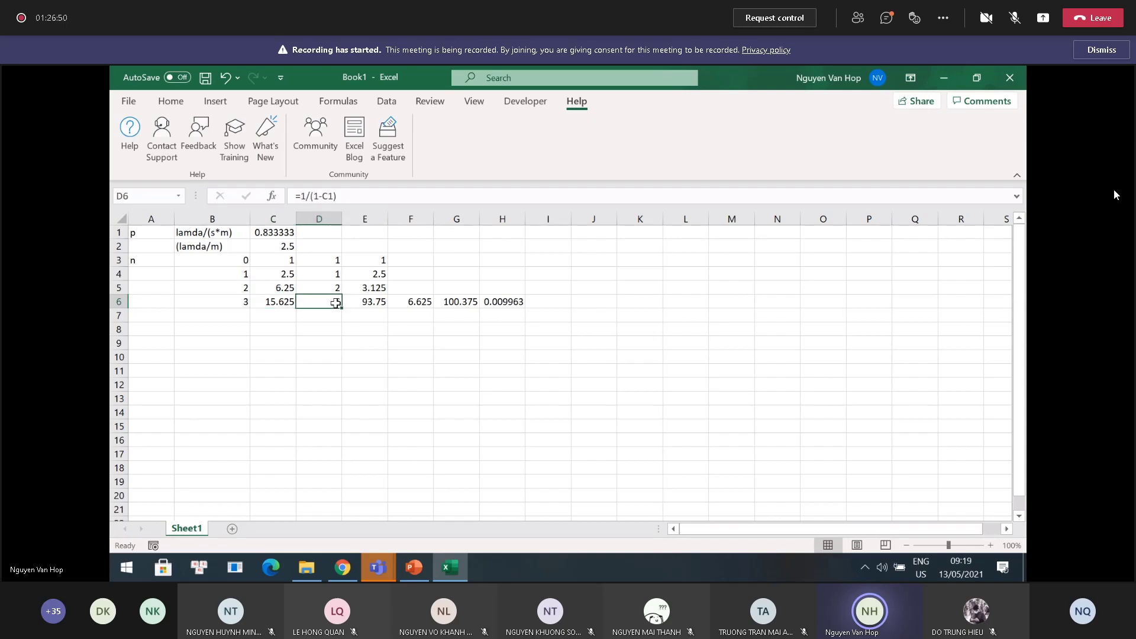
{"action": "left_click", "coordinate": [285, 303]}
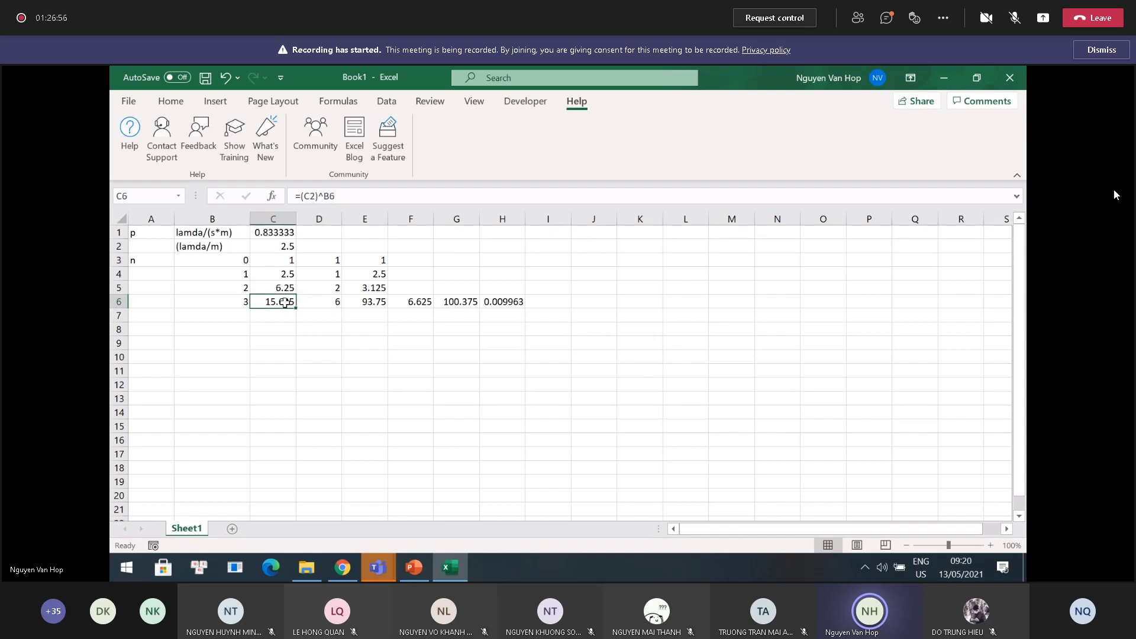
{"action": "left_click", "coordinate": [364, 297]}
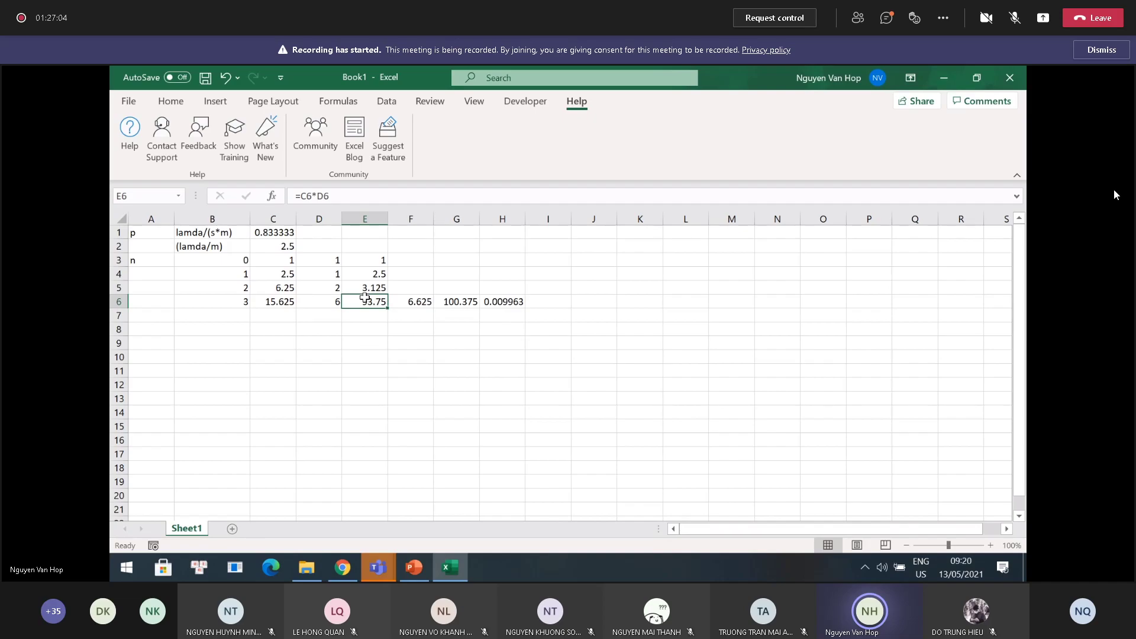
{"action": "key", "text": "Delete"}
{"action": "left_click", "coordinate": [373, 287]}
{"action": "left_click_drag", "start_coordinate": [389, 294], "coordinate": [385, 305]}
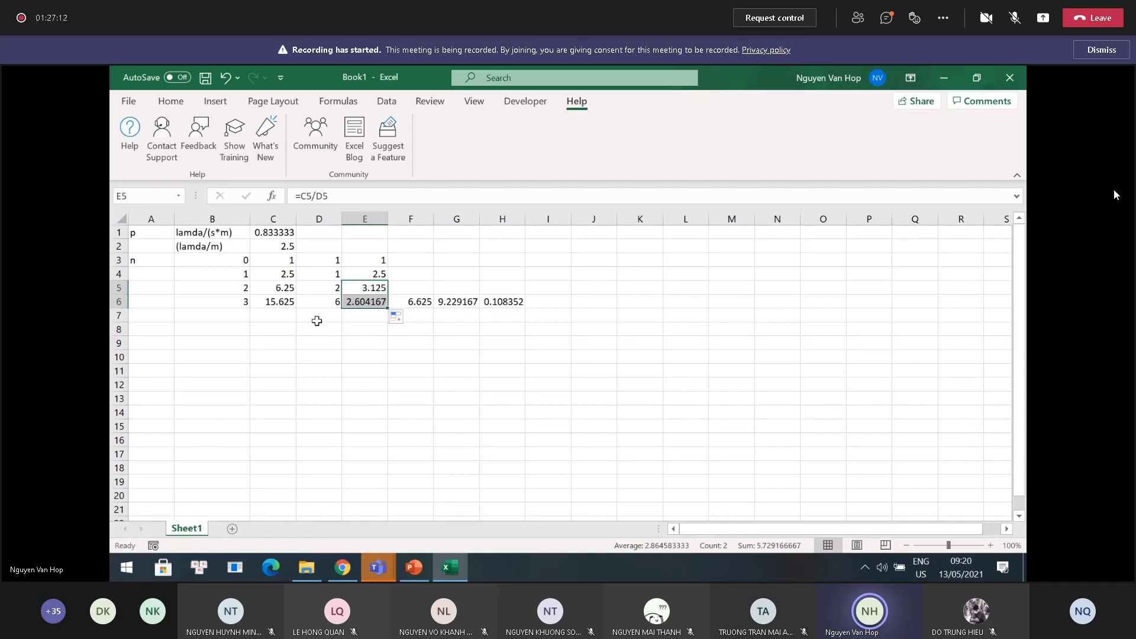
Replace the formula in D6 with the factorial of the n value in its row, =FACT(B6)
{"action": "left_click", "coordinate": [322, 303]}
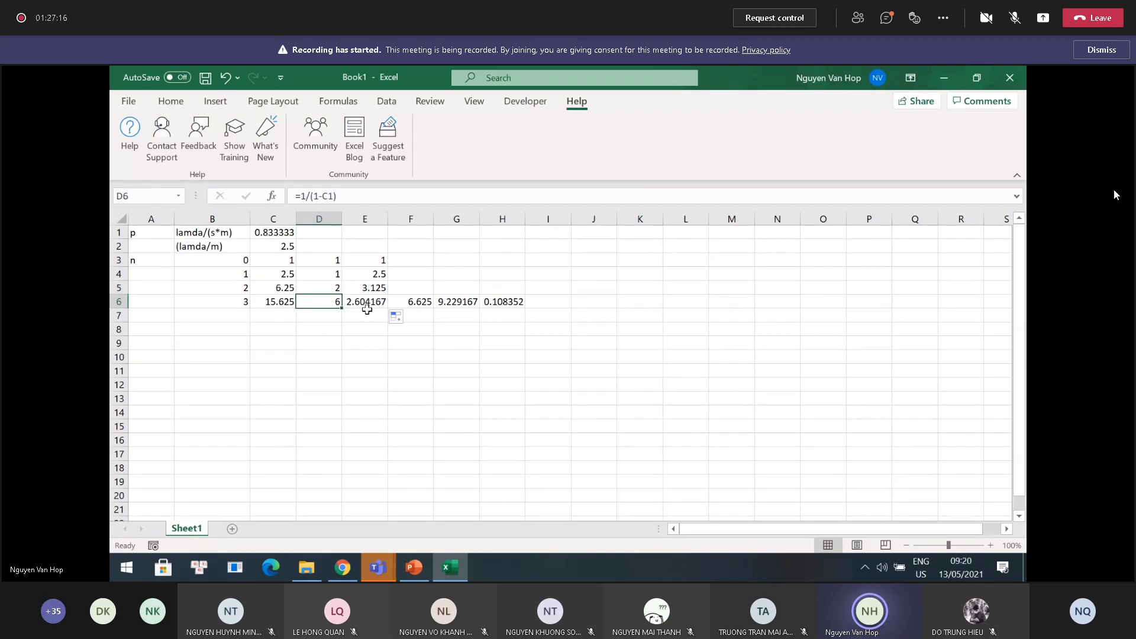
{"action": "left_click", "coordinate": [334, 290]}
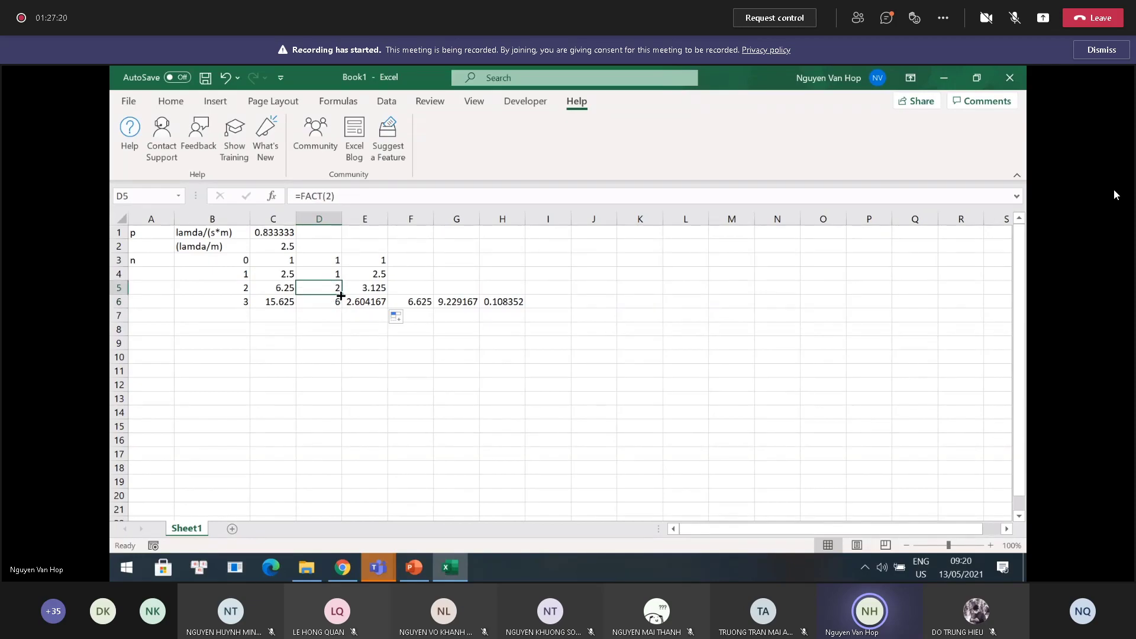
{"action": "left_click_drag", "start_coordinate": [341, 296], "coordinate": [341, 306]}
{"action": "left_click", "coordinate": [359, 303]}
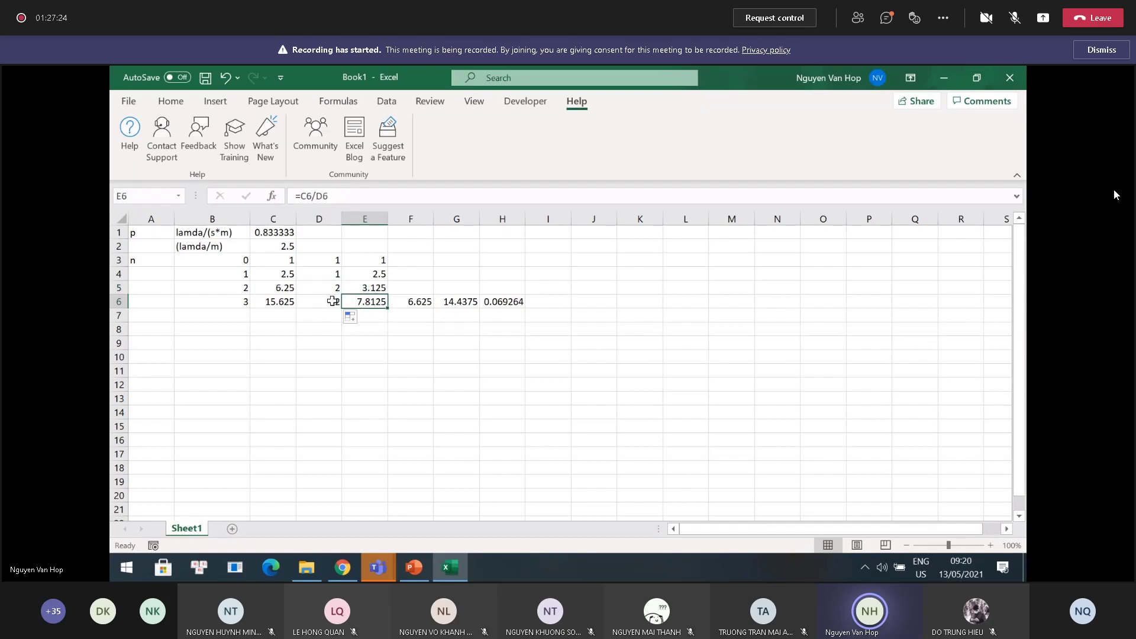
{"action": "left_click", "coordinate": [332, 301]}
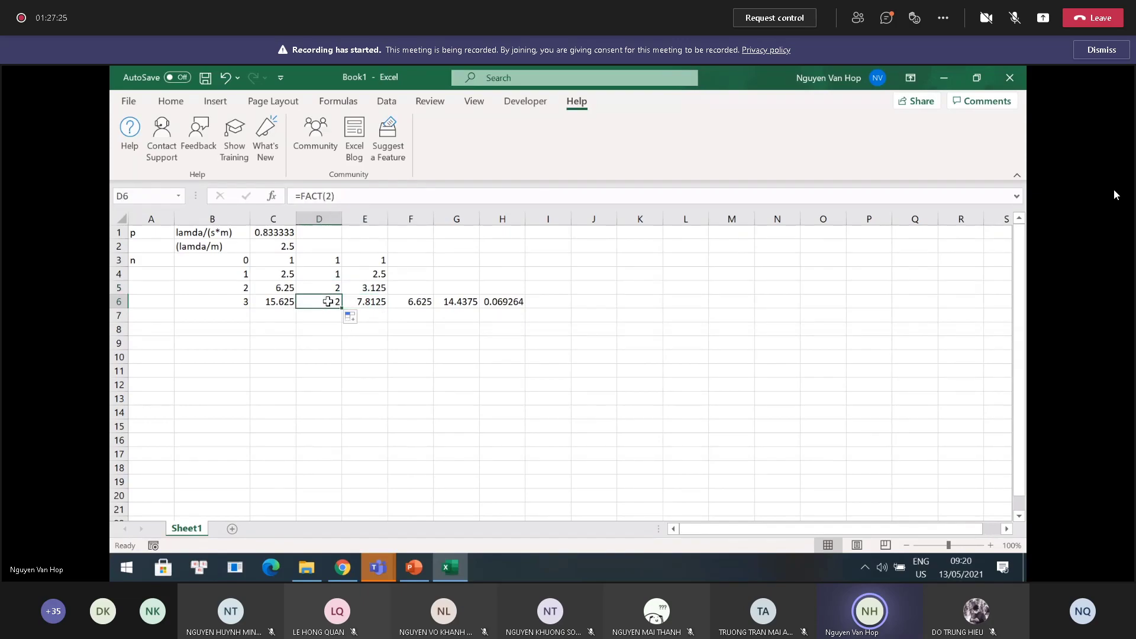
{"action": "left_click", "coordinate": [329, 198]}
{"action": "key", "text": "BackSpace"}
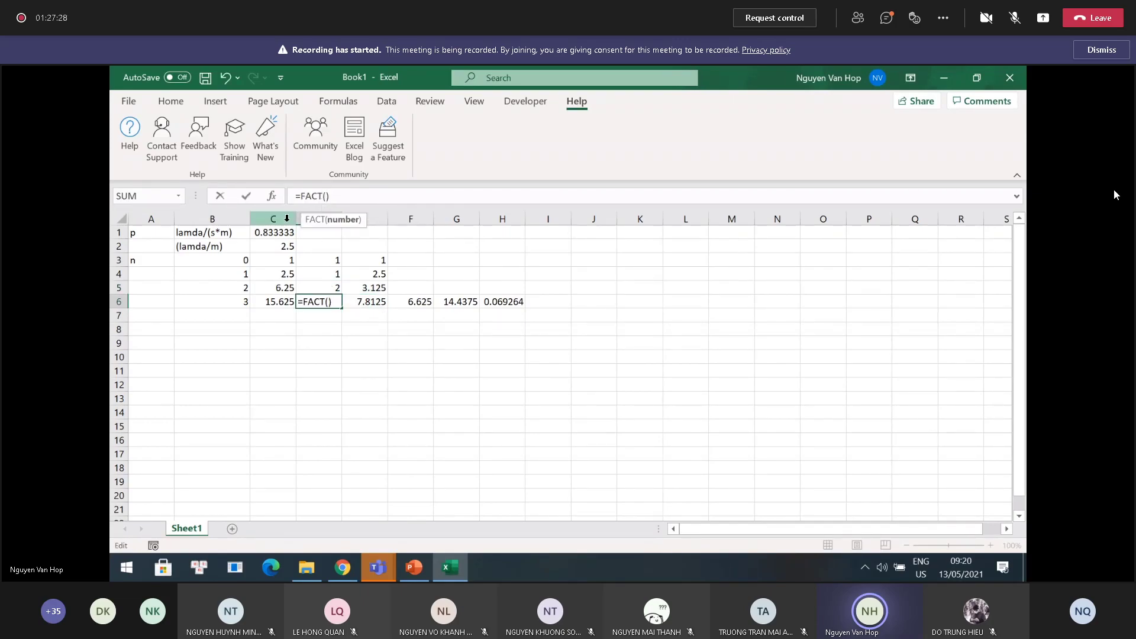
{"action": "left_click", "coordinate": [238, 303]}
{"action": "key", "text": "Return"}
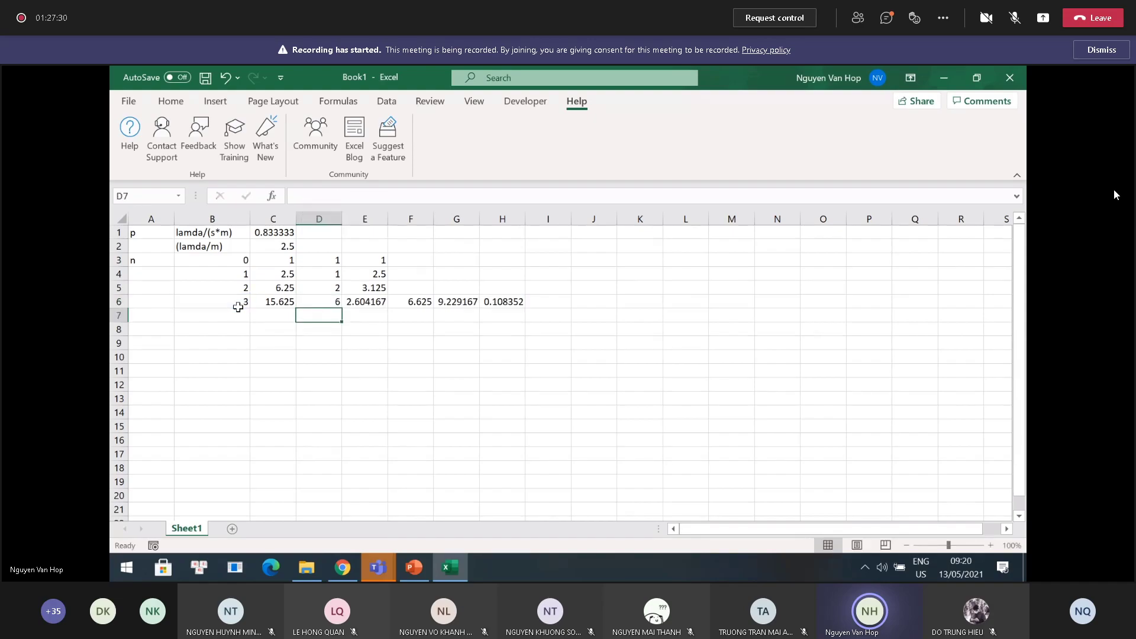
Re-enter the n = 3 term in E6 as the power divided by the factorial, =C6/D6
{"action": "left_click", "coordinate": [351, 301]}
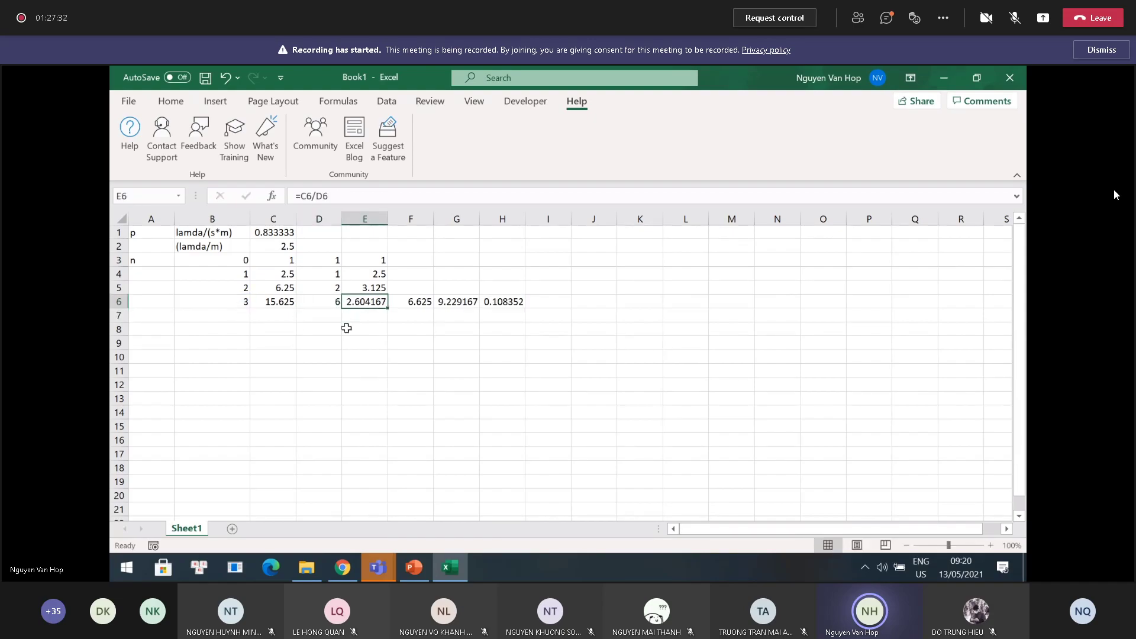
{"action": "type", "text": "="}
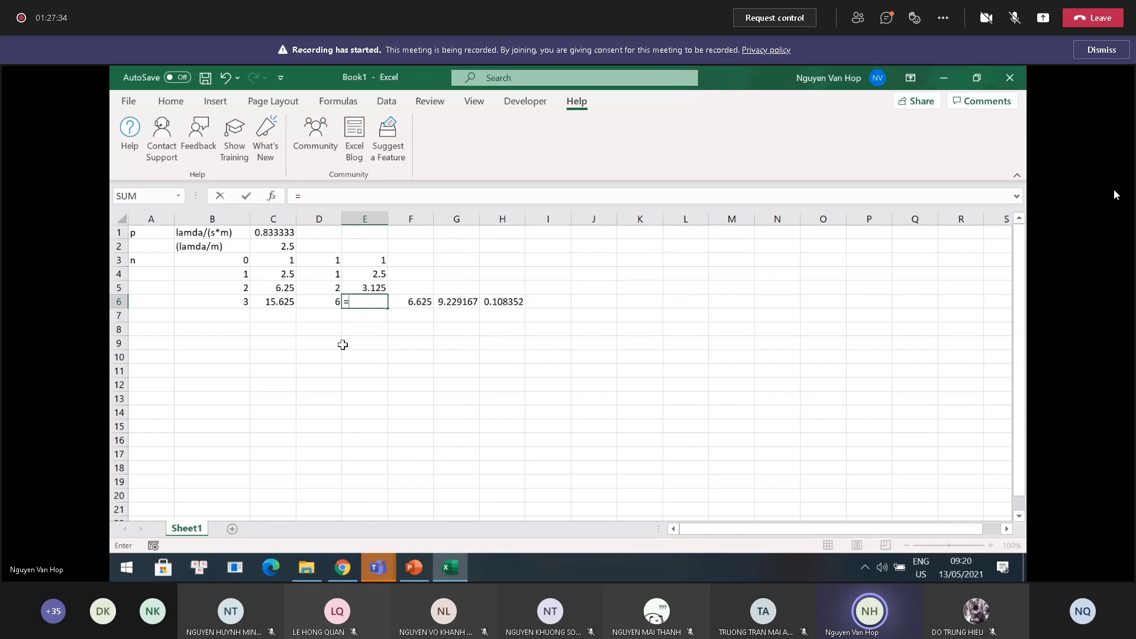
{"action": "left_click", "coordinate": [283, 303]}
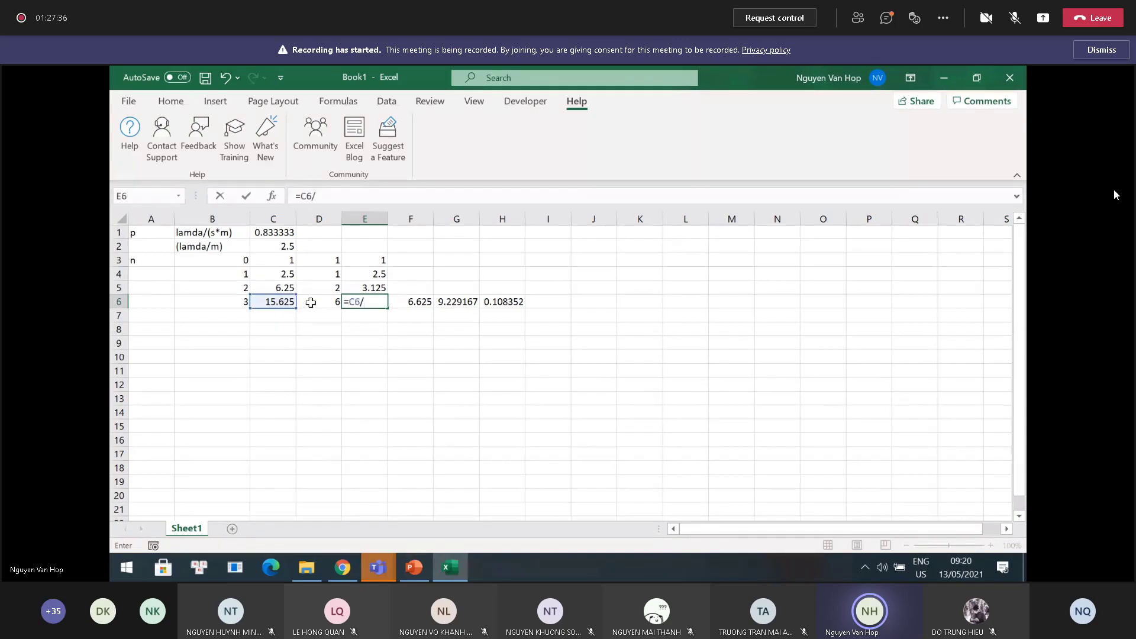
{"action": "type", "text": "/"}
{"action": "left_click", "coordinate": [319, 302]}
{"action": "key", "text": "Return"}
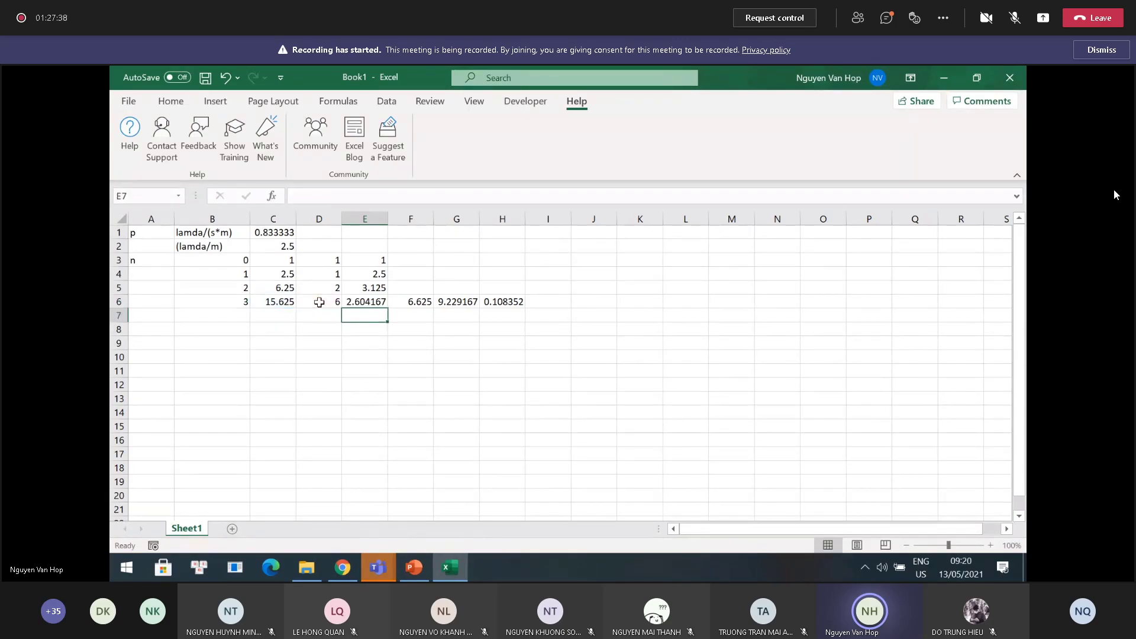
Calculate the utilization factor in cell E7 with the formula =1/(1-C1)
{"action": "left_click", "coordinate": [413, 304]}
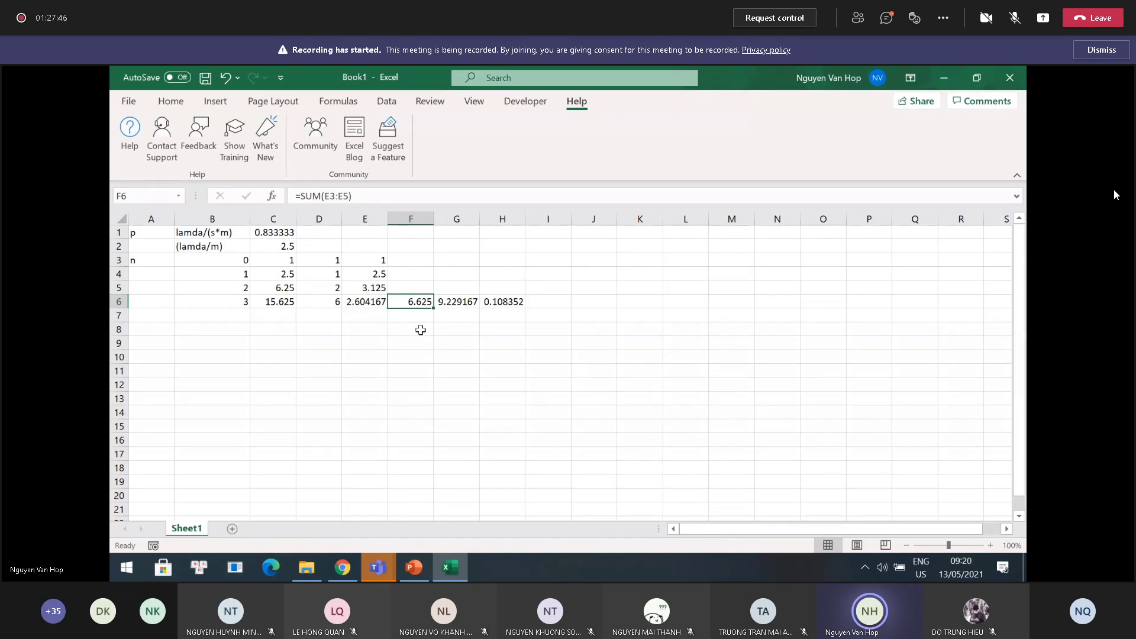
{"action": "left_click", "coordinate": [365, 318]}
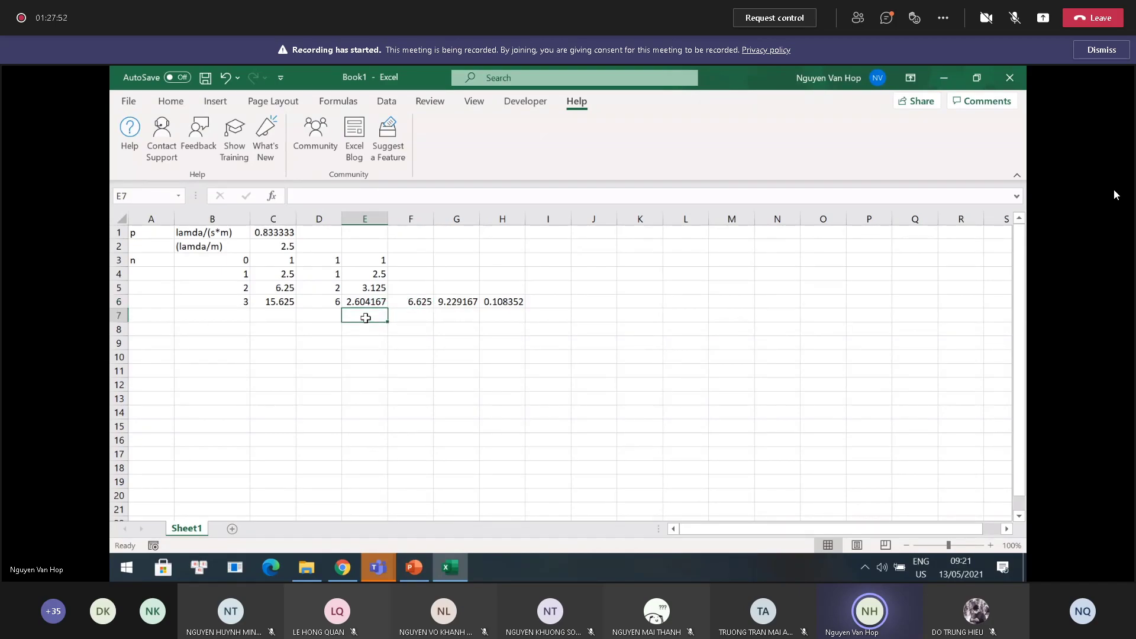
{"action": "type", "text": "=1/"}
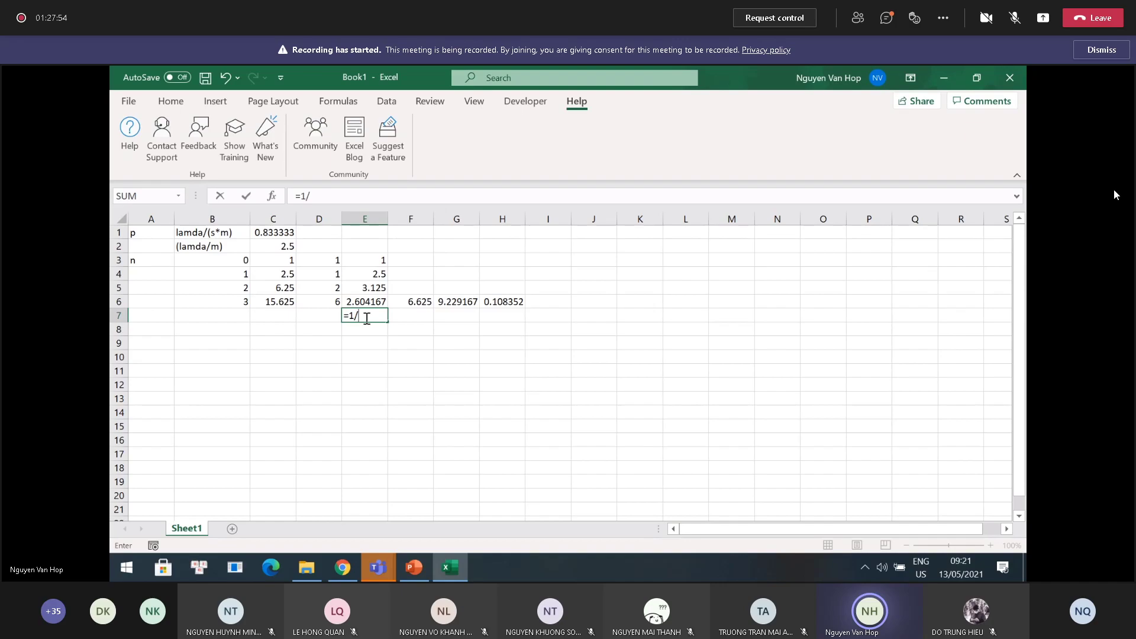
{"action": "type", "text": "(1-"}
{"action": "left_click", "coordinate": [280, 231]}
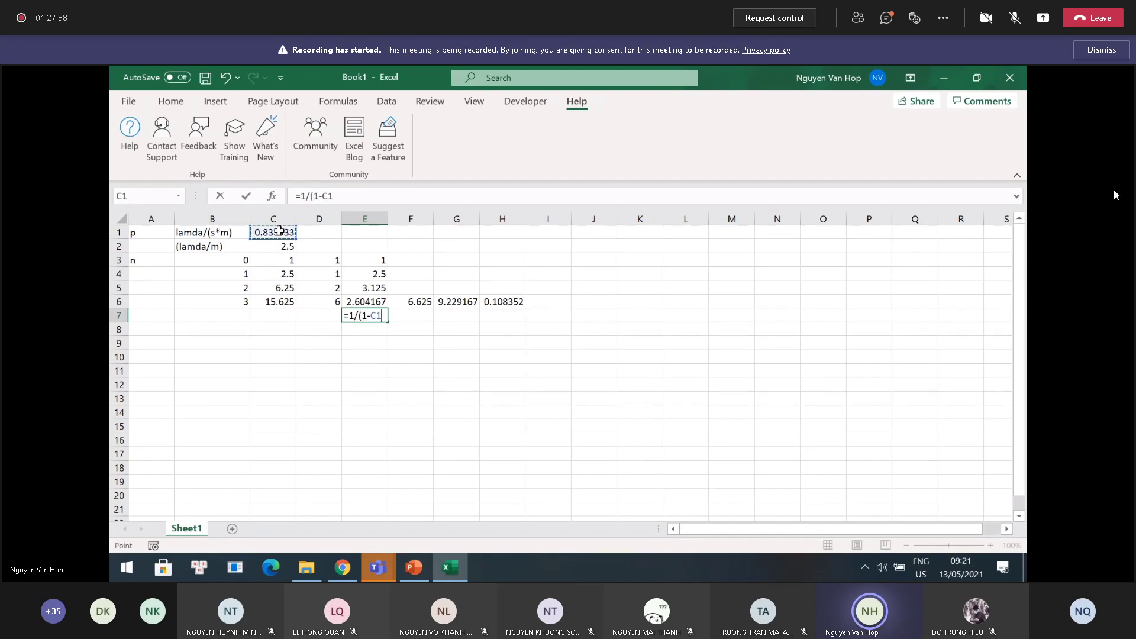
{"action": "type", "text": ")"}
{"action": "key", "text": "Return"}
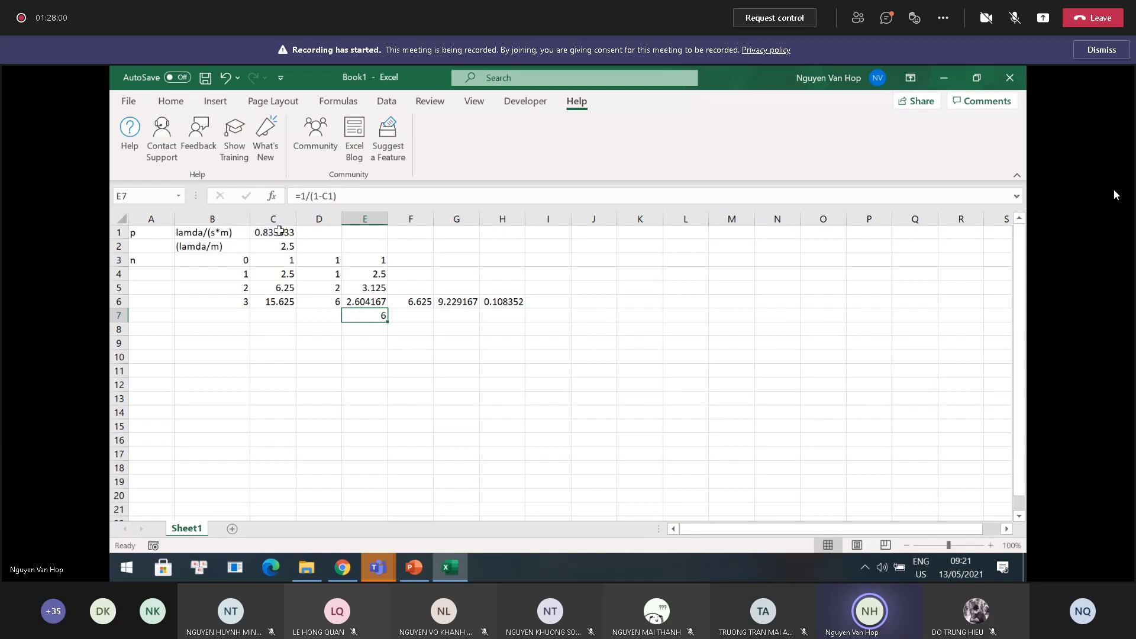
Clear the sum, total and reciprocal formulas from cells F6, G6 and H6
{"action": "key", "text": "Up"}
{"action": "key", "text": "Up"}
{"action": "key", "text": "Right"}
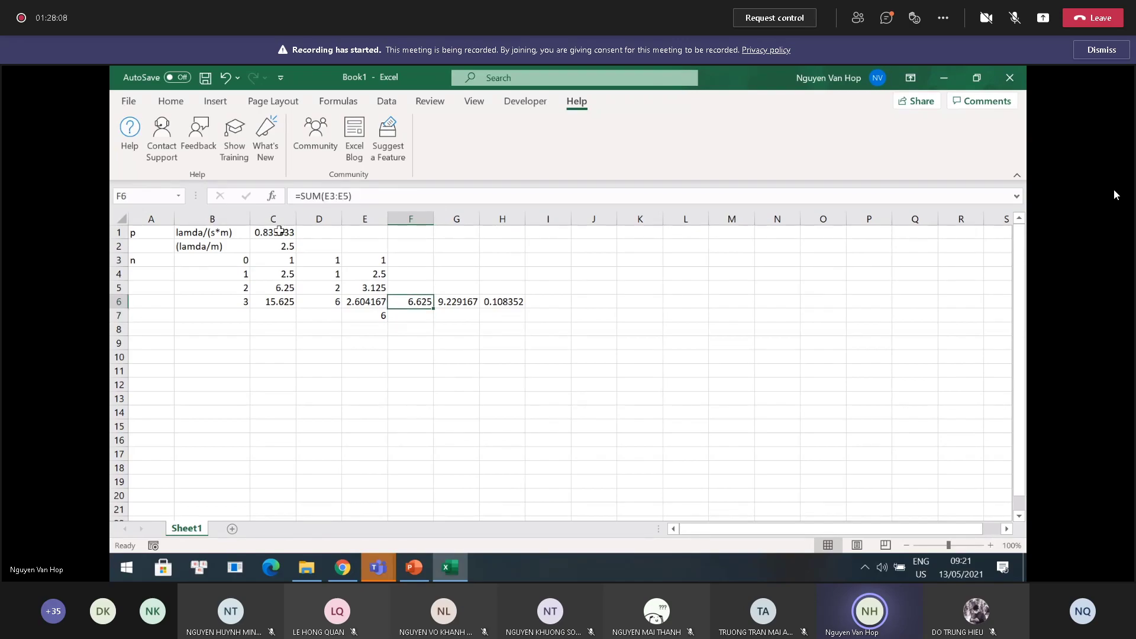
{"action": "key", "text": "Up"}
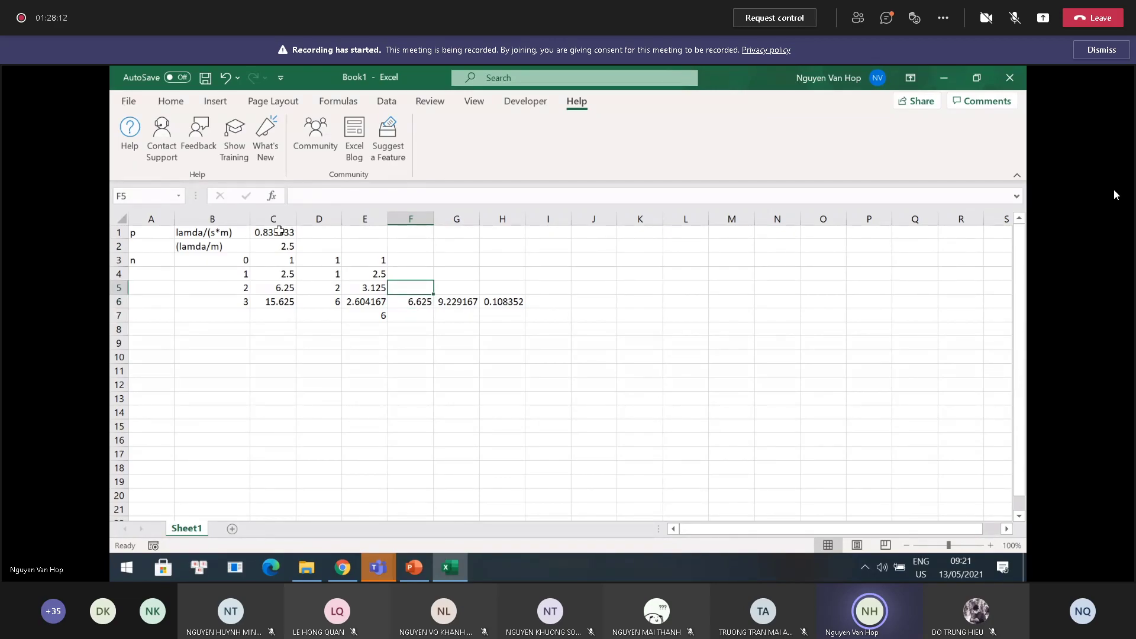
{"action": "key", "text": "Down"}
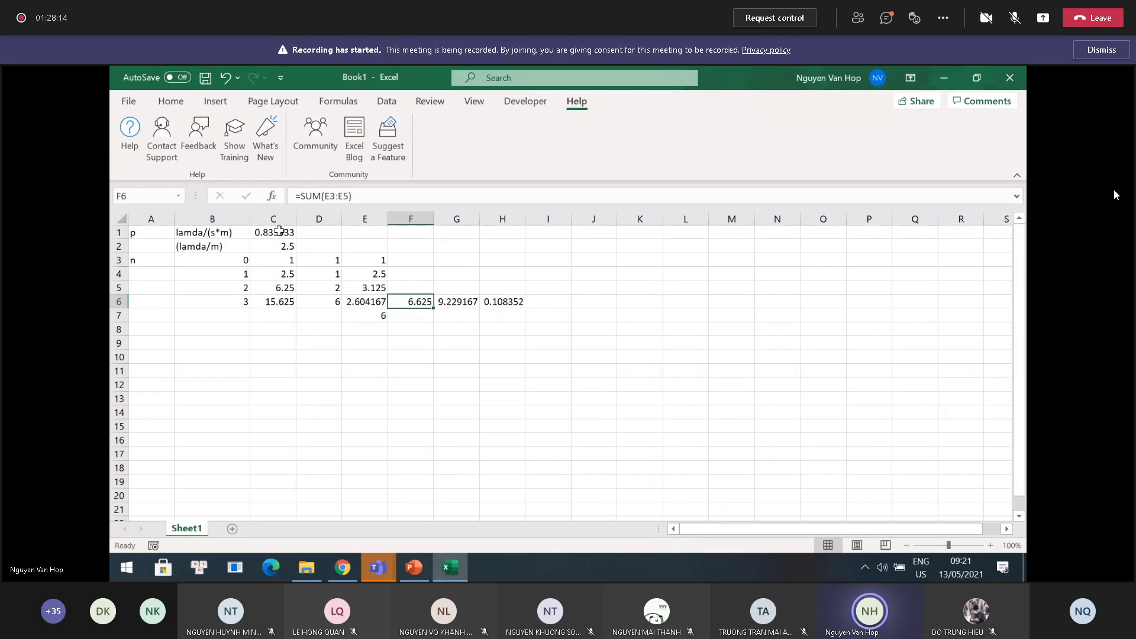
{"action": "key", "text": "Delete"}
{"action": "key", "text": "Right"}
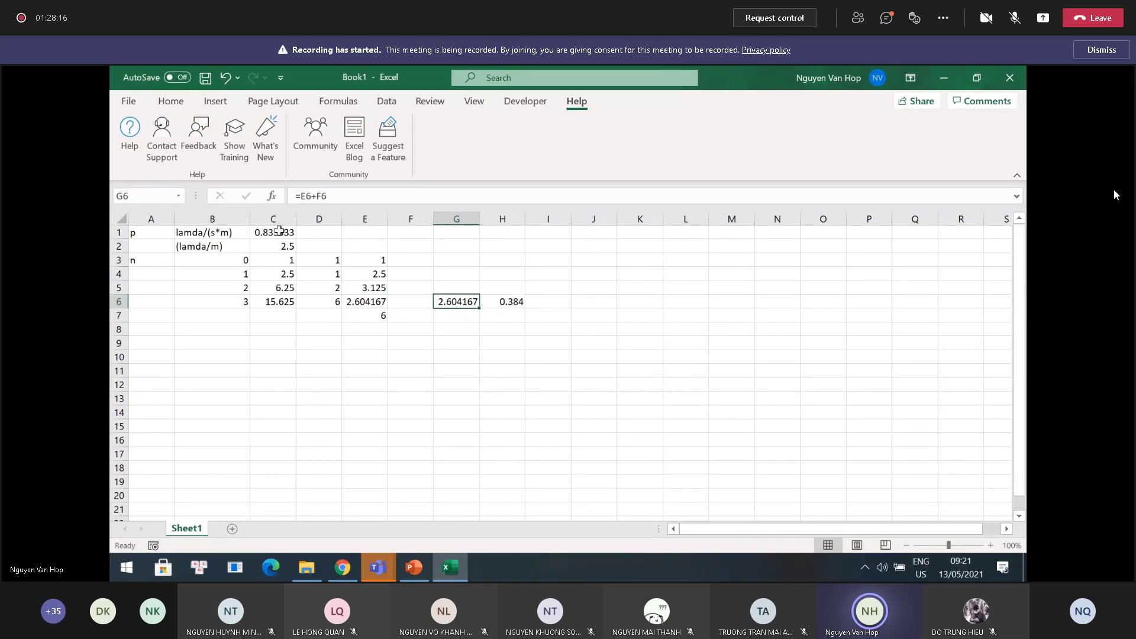
{"action": "key", "text": "Delete"}
{"action": "key", "text": "Right"}
{"action": "key", "text": "Delete"}
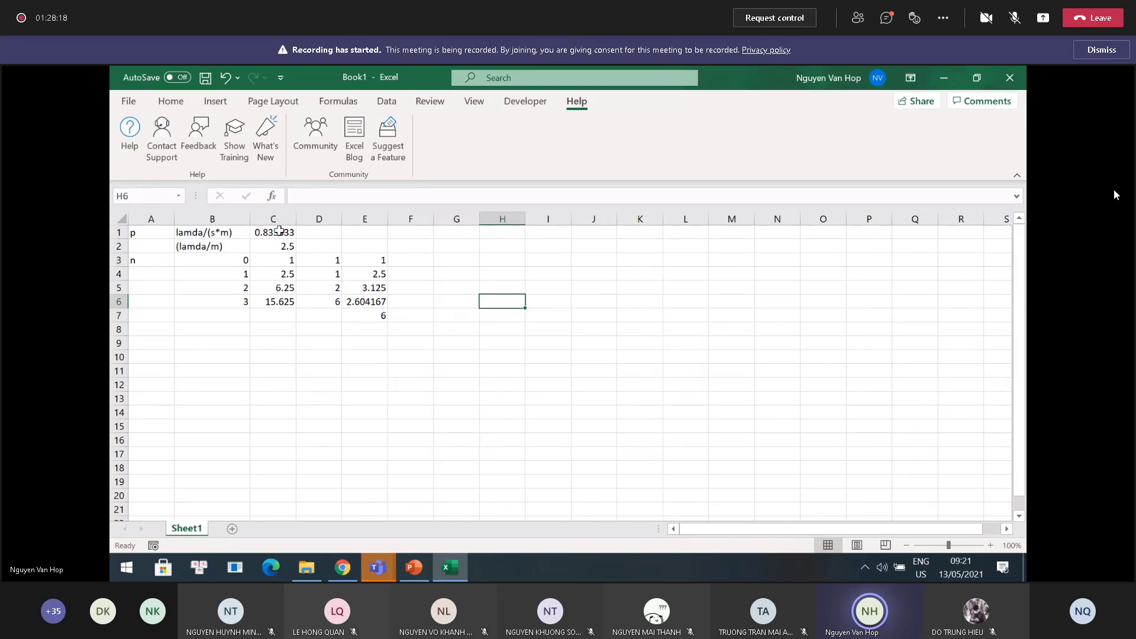
Compare the terms in E6 and E7 with the P0 formula on the Solution slide in PowerPoint, and return to Excel
{"action": "key", "text": "Left"}
{"action": "key", "text": "Down"}
{"action": "key", "text": "Left"}
{"action": "key", "text": "Left"}
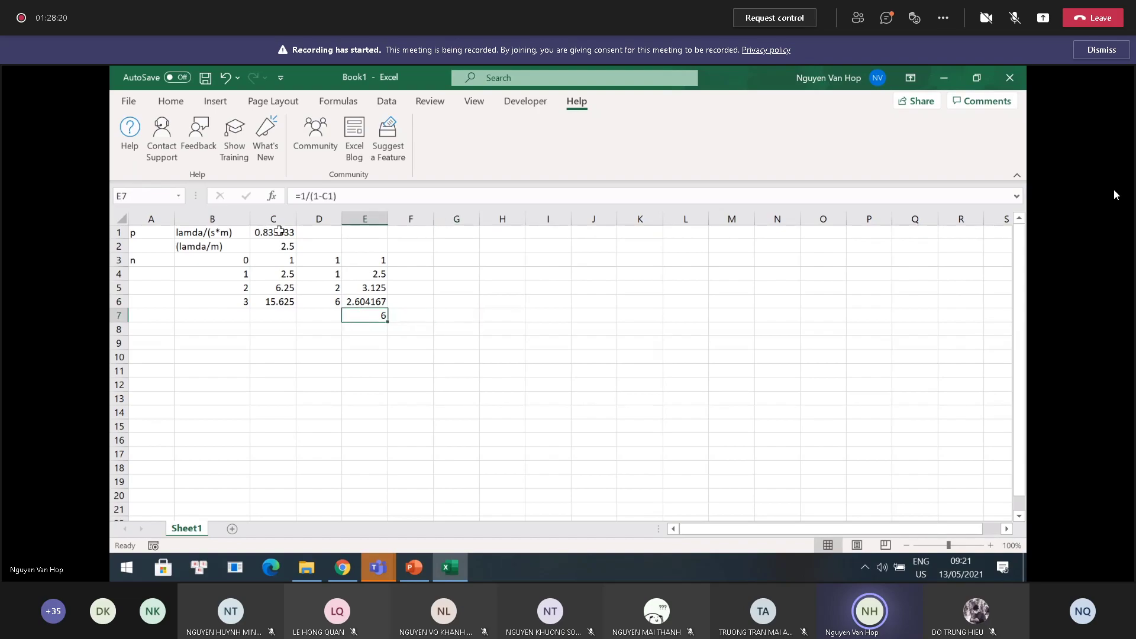
{"action": "key", "text": "Up"}
{"action": "key", "text": "Down"}
{"action": "key", "text": "Down"}
{"action": "key", "text": "Up"}
{"action": "key", "text": "Up"}
{"action": "key", "text": "Down"}
{"action": "key", "text": "alt+Tab"}
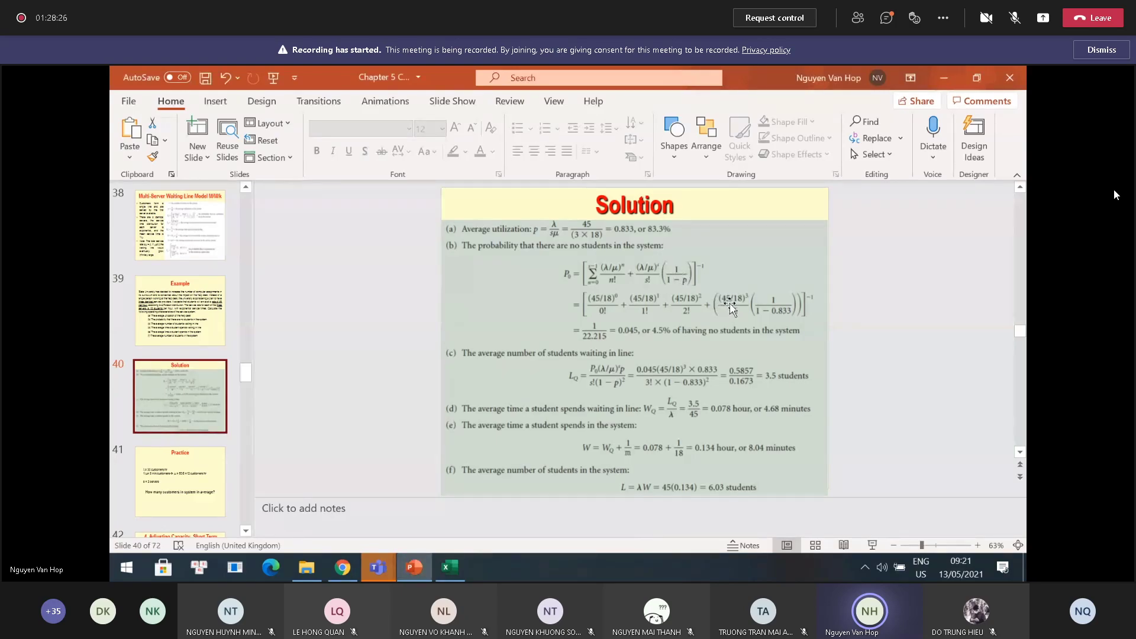
{"action": "key", "text": "alt+Tab"}
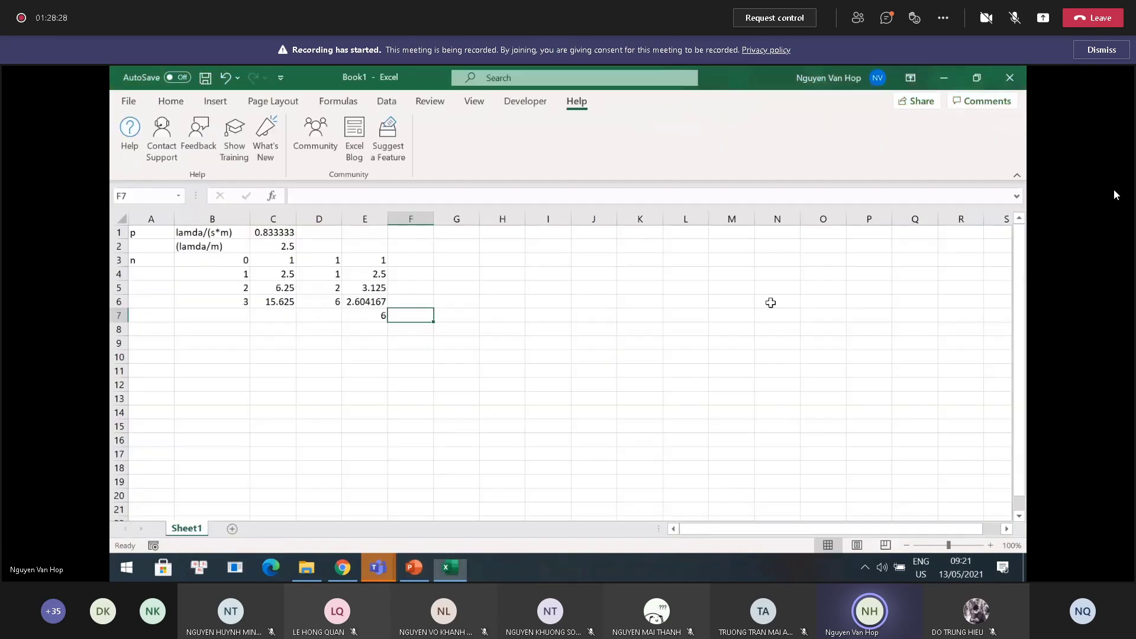
Multiply the n = 3 term by the utilization factor with =E6*E7 in F7, and check the cells it uses
{"action": "type", "text": "="}
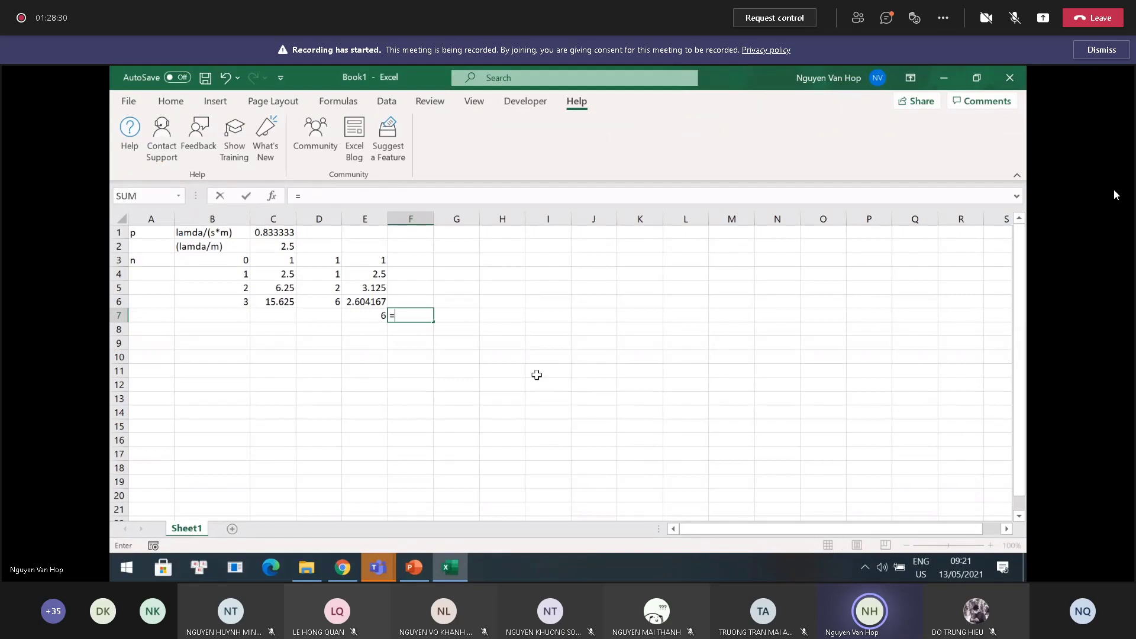
{"action": "left_click", "coordinate": [373, 303]}
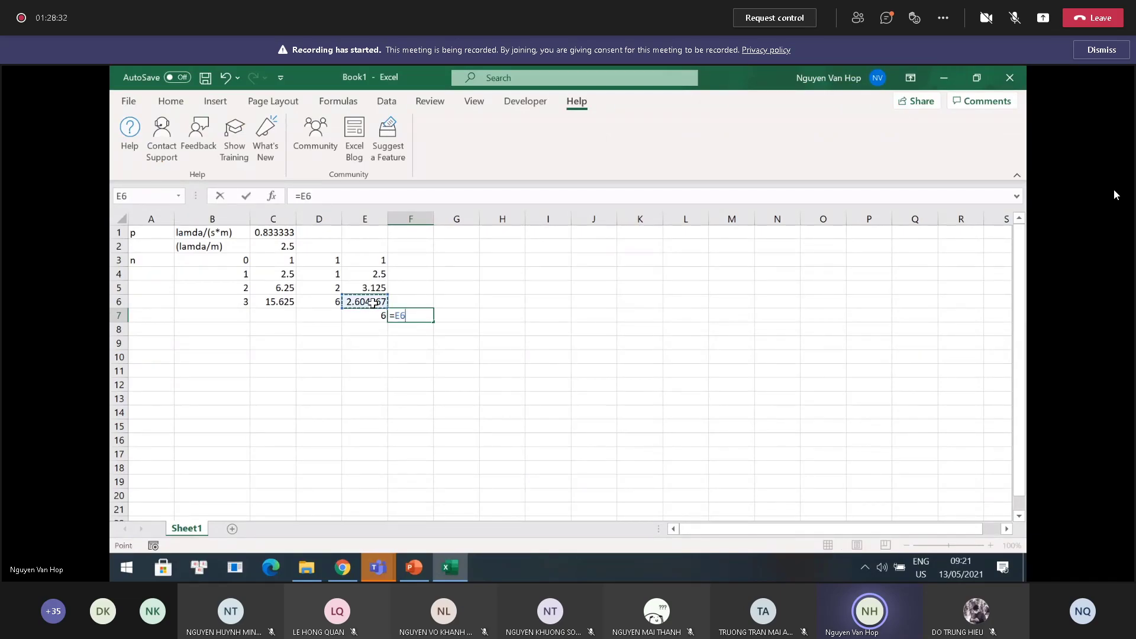
{"action": "type", "text": "*"}
{"action": "left_click", "coordinate": [376, 316]}
{"action": "key", "text": "Return"}
{"action": "key", "text": "Up"}
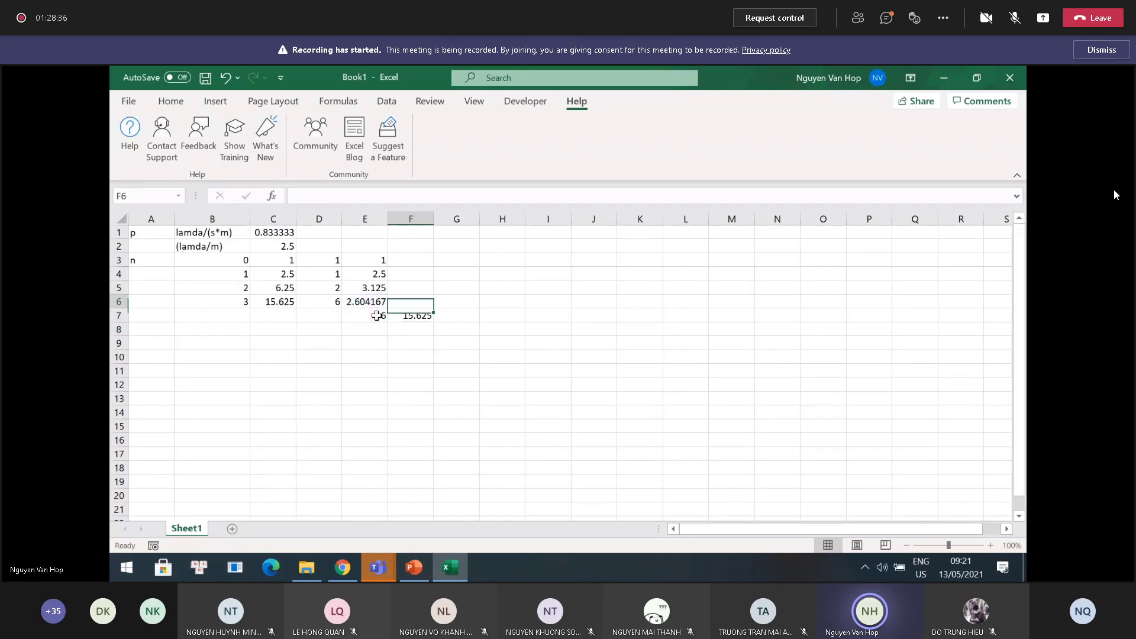
{"action": "key", "text": "Up"}
{"action": "key", "text": "Left"}
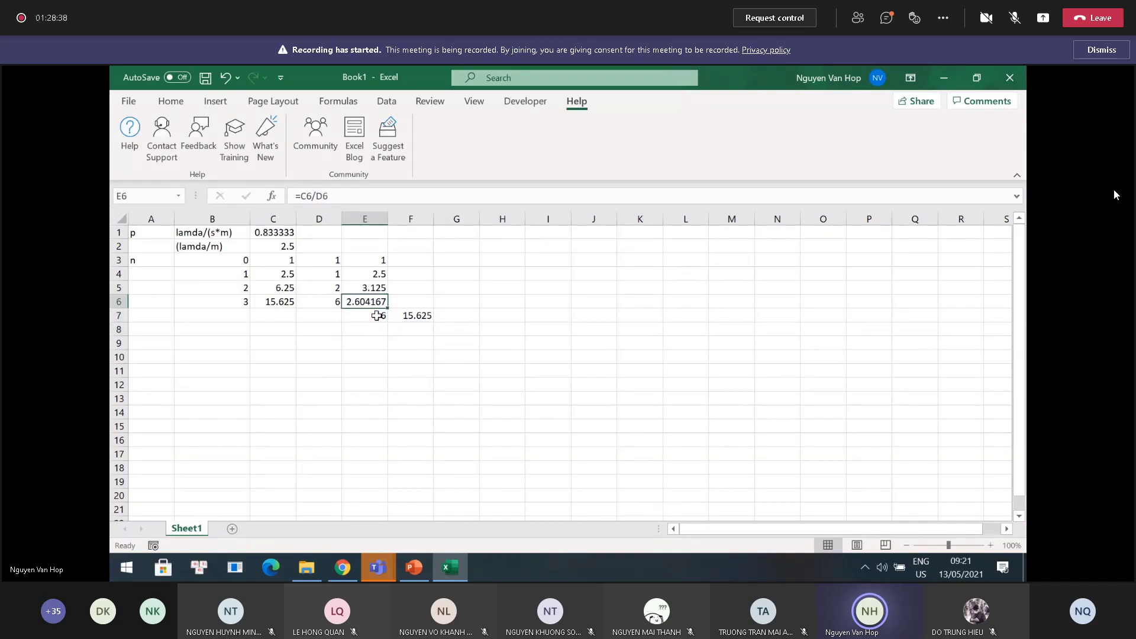
{"action": "key", "text": "Down"}
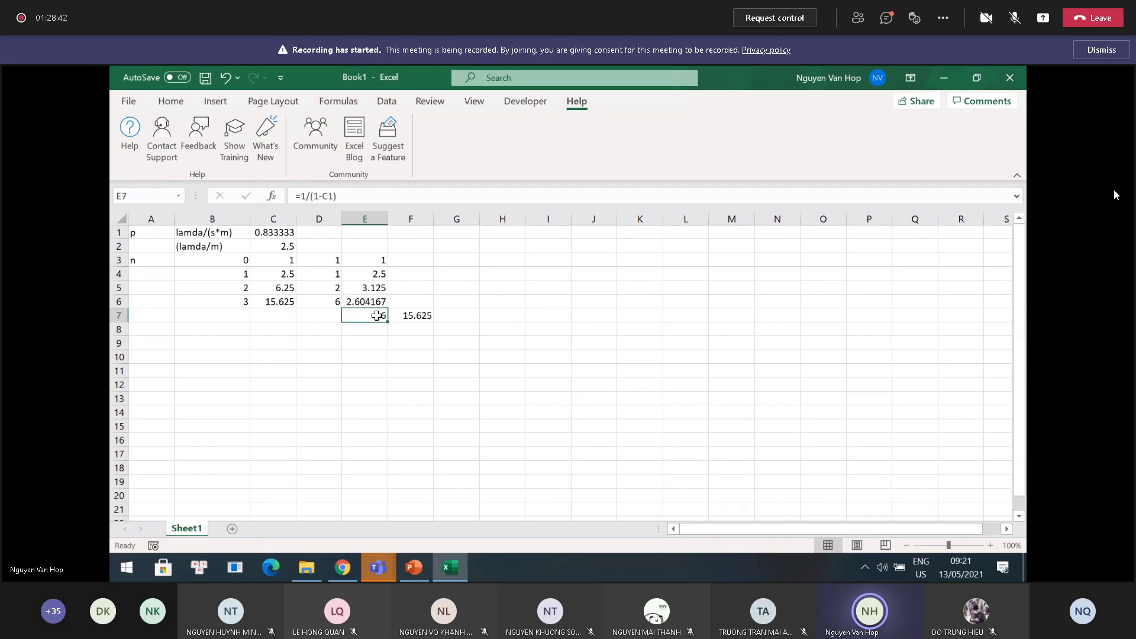
{"action": "key", "text": "Right"}
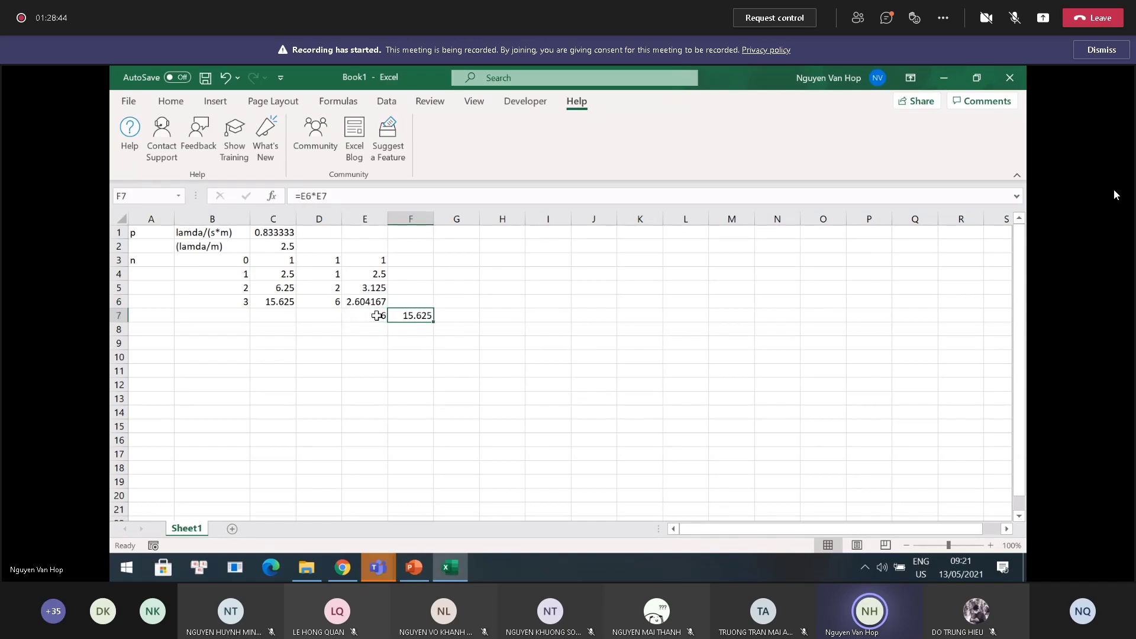
Sum the n = 0 to 2 terms in cell F6 with a SUM formula over E3:E5
{"action": "key", "text": "Up"}
{"action": "key", "text": "Up"}
{"action": "key", "text": "Down"}
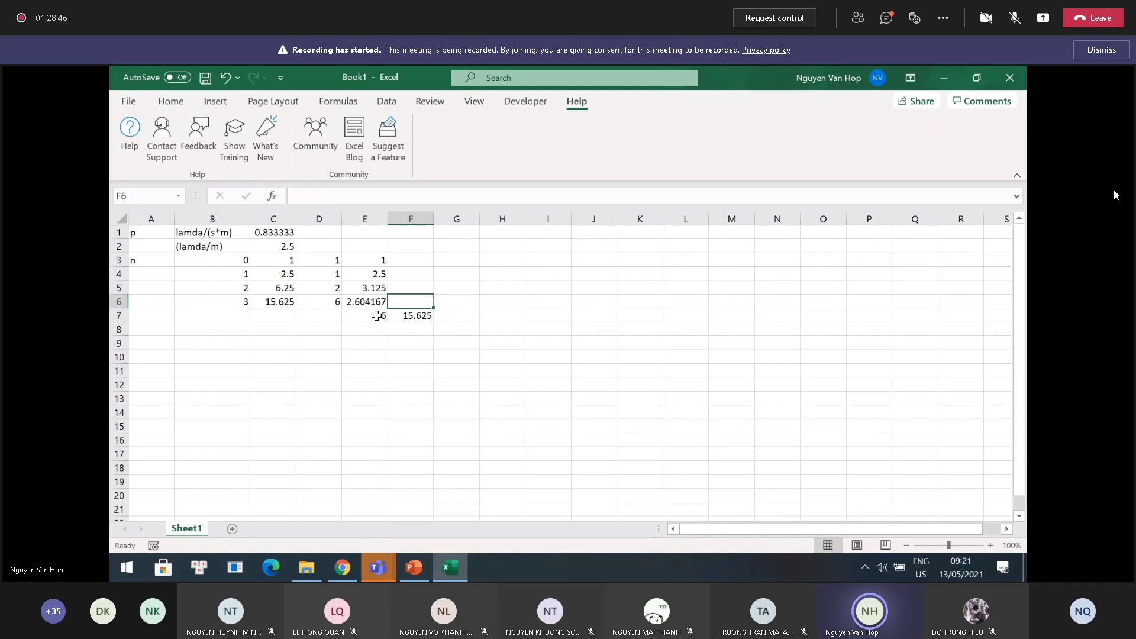
{"action": "type", "text": "=sum("}
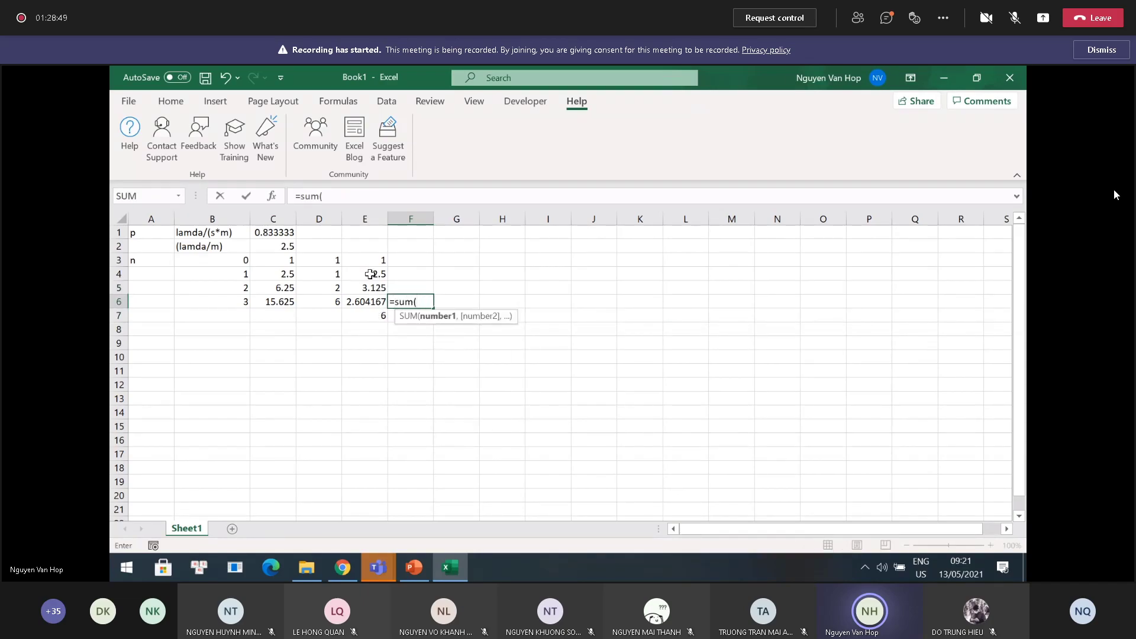
{"action": "left_click_drag", "start_coordinate": [368, 260], "coordinate": [366, 293]}
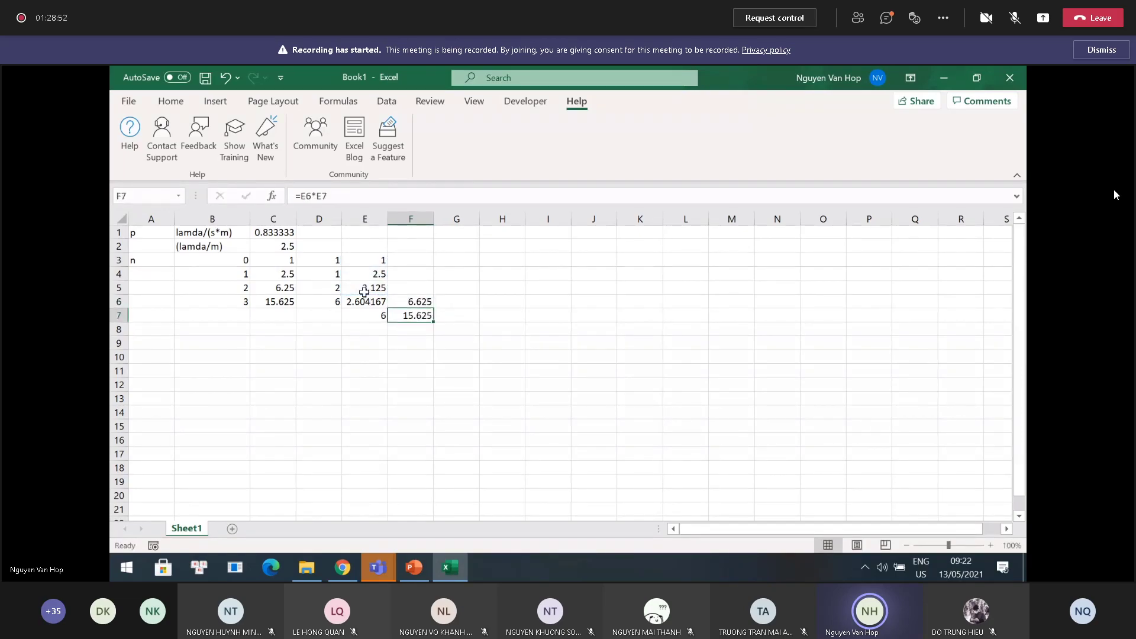
Add the summed terms and the multiplied n = 3 term in cell F8 with the formula =F6+F7
{"action": "key", "text": "Down"}
{"action": "type", "text": "="}
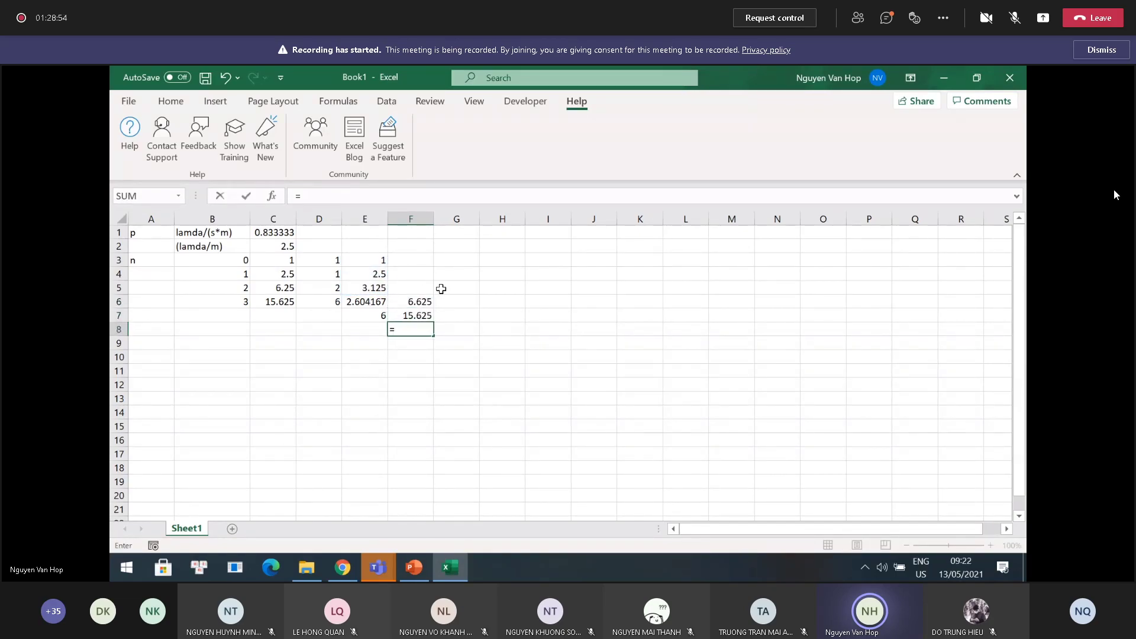
{"action": "left_click", "coordinate": [424, 300]}
{"action": "type", "text": "+"}
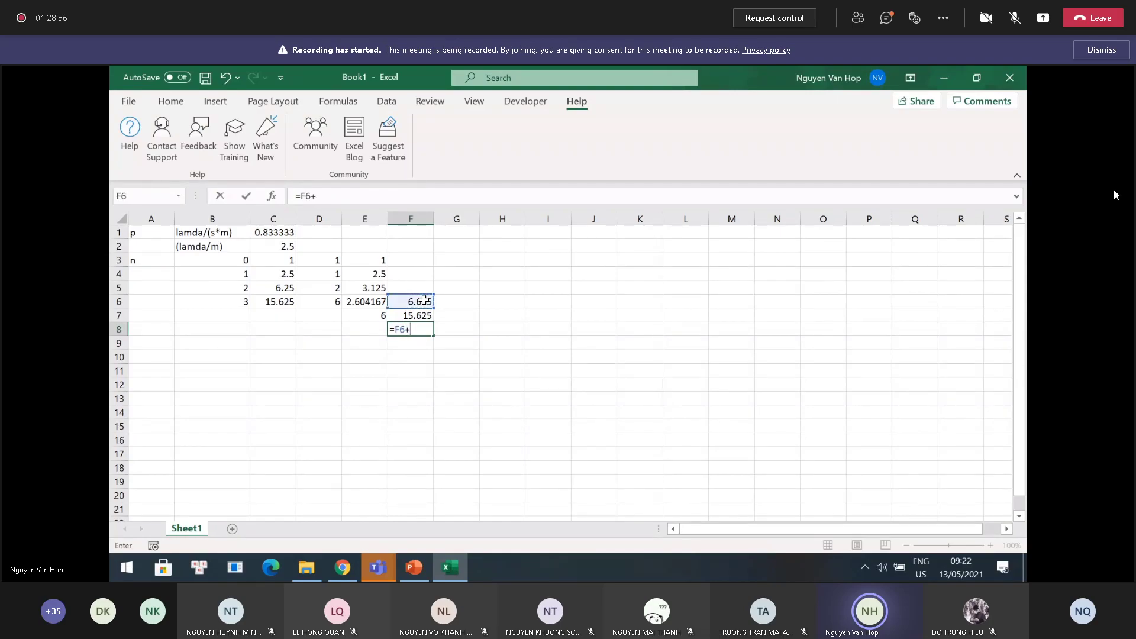
{"action": "left_click", "coordinate": [420, 315]}
{"action": "key", "text": "Return"}
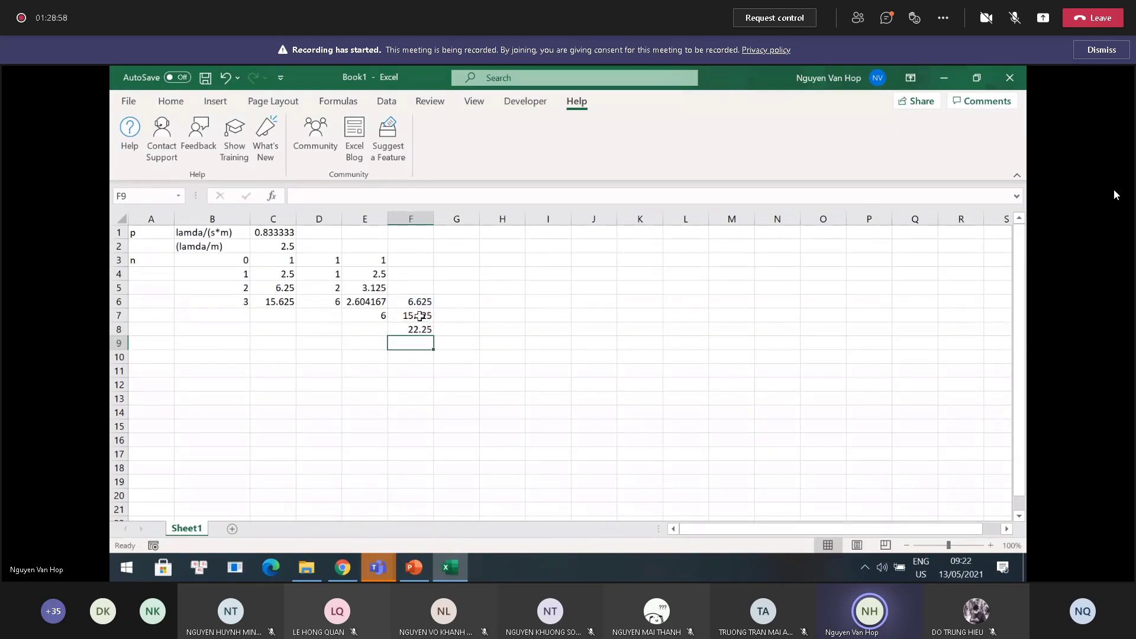
Calculate the empty-system probability P0 in cell F9 with the formula =1/F8
{"action": "type", "text": "="}
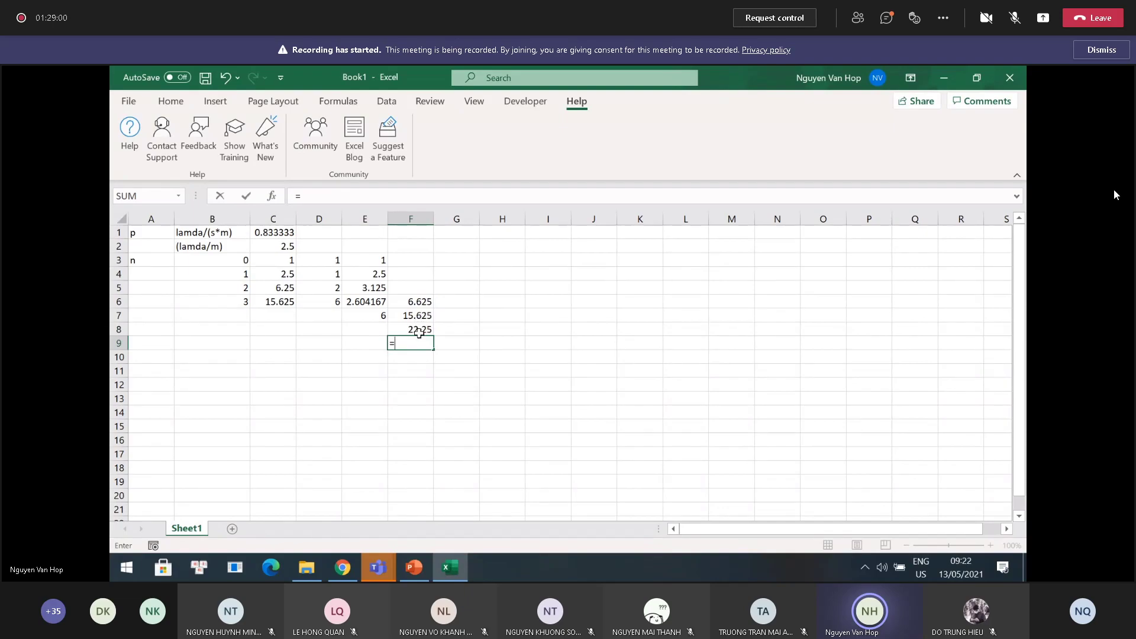
{"action": "left_click", "coordinate": [420, 330]}
{"action": "key", "text": "BackSpace"}
{"action": "key", "text": "BackSpace"}
{"action": "type", "text": "1/"}
{"action": "left_click", "coordinate": [424, 328]}
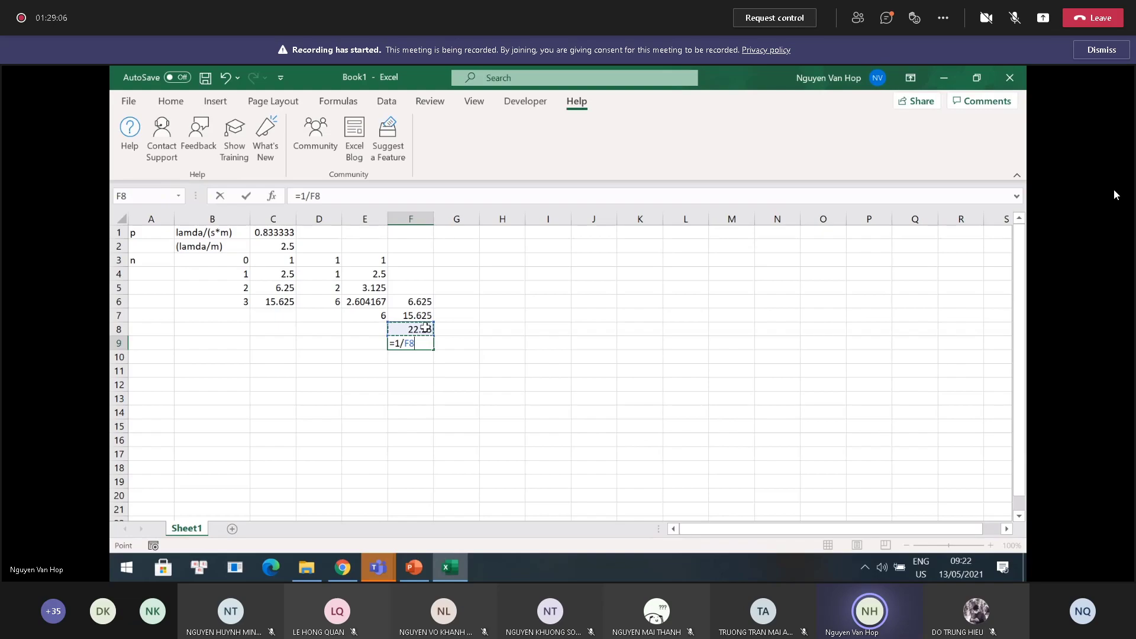
{"action": "key", "text": "Return"}
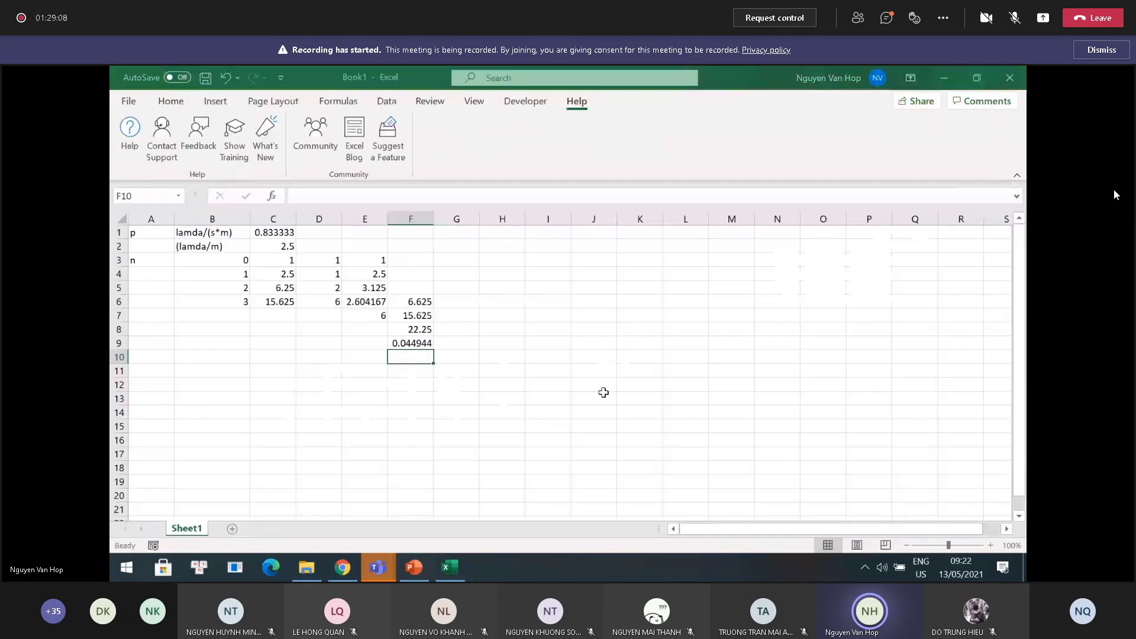
Check the P0 result against the answers in the Teams meeting chat and the Solution slide in PowerPoint
{"action": "mouse_move", "coordinate": [378, 566]}
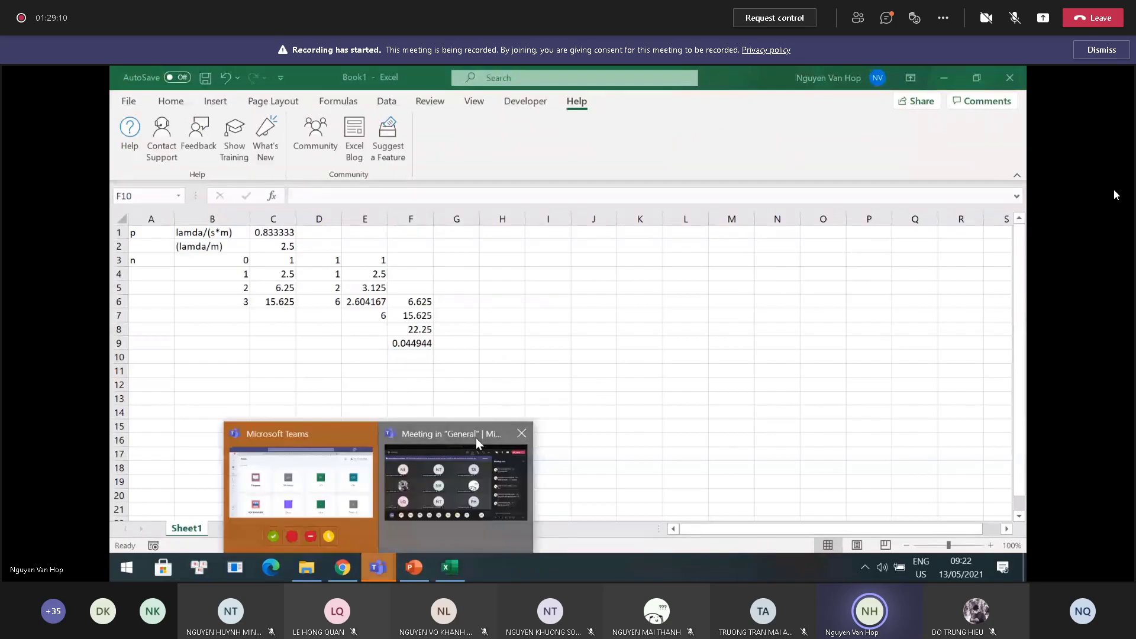
{"action": "left_click", "coordinate": [476, 438]}
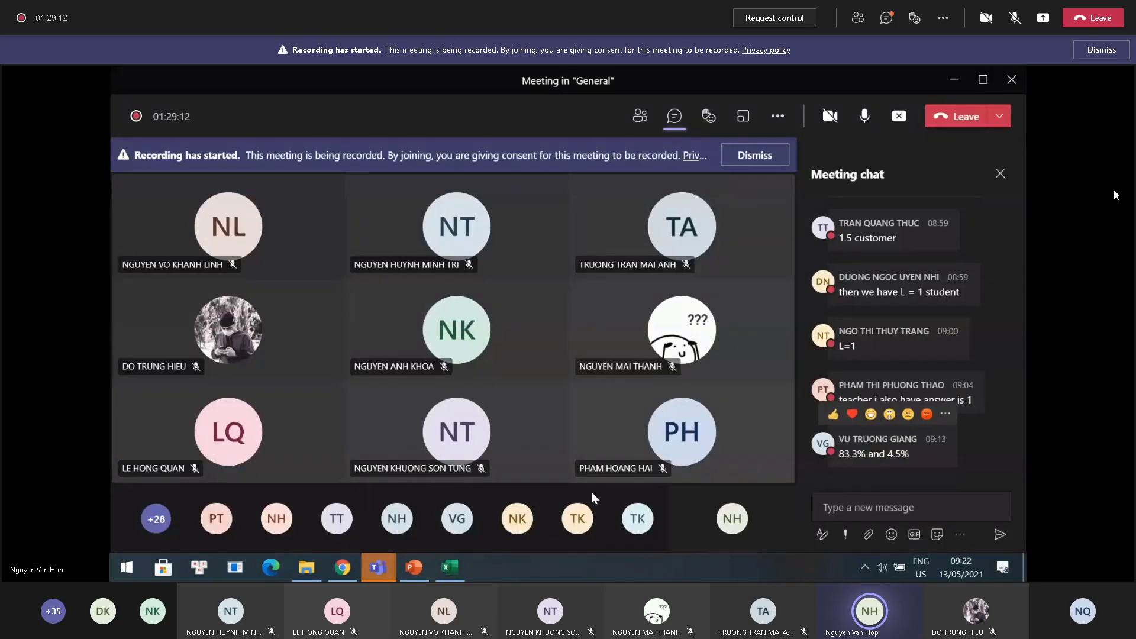
{"action": "key", "text": "alt+Tab"}
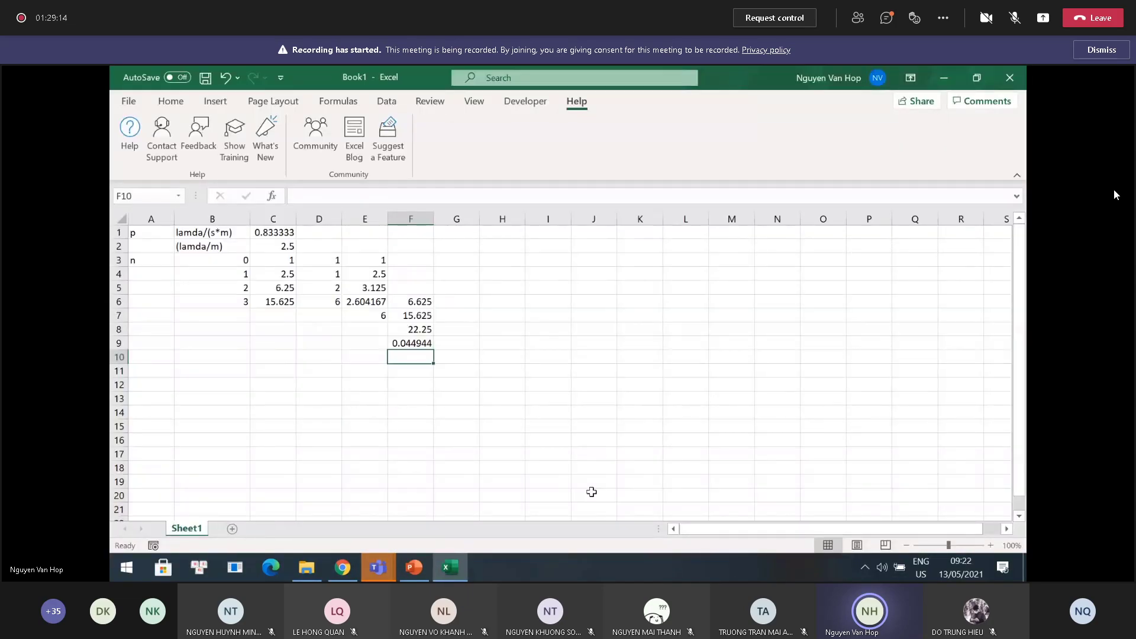
{"action": "left_click", "coordinate": [421, 572]}
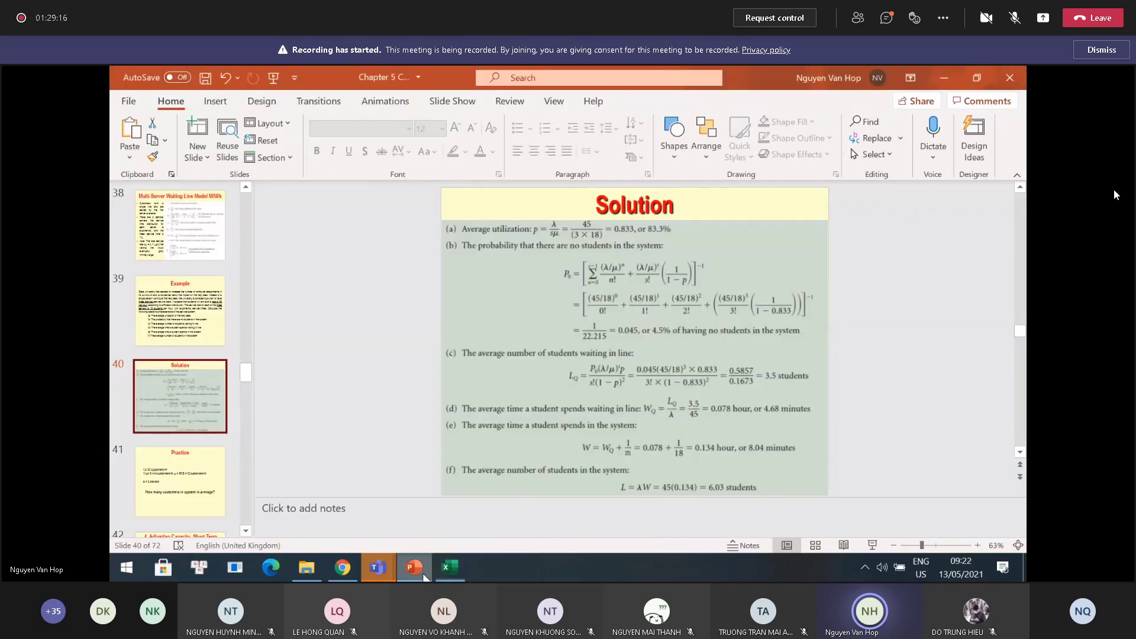